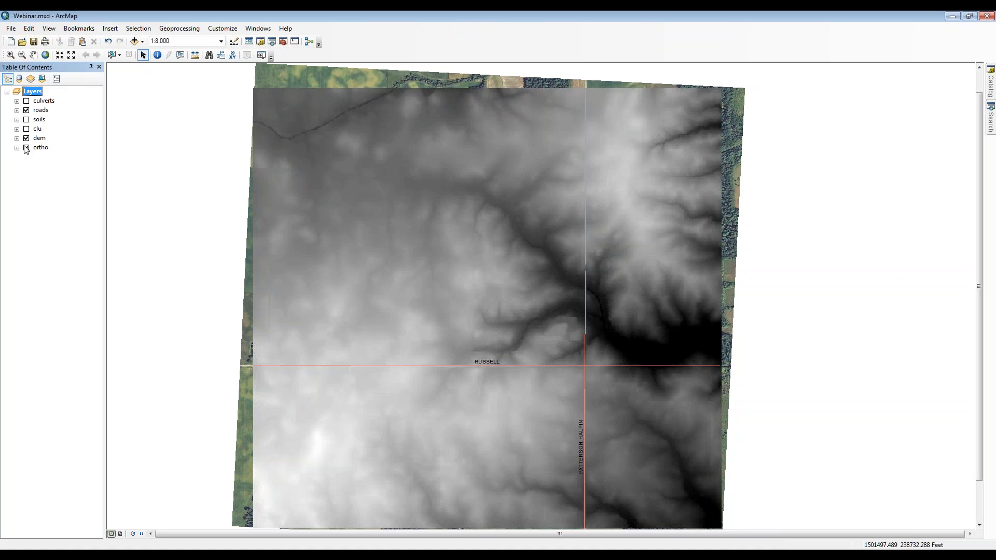
- Hide the dem layer and add the NRCS Engineering Tools ver 10.0.tbx toolbox from the Wisconsin LiDAR Tools folder to ArcToolbox
left_click(27, 139)
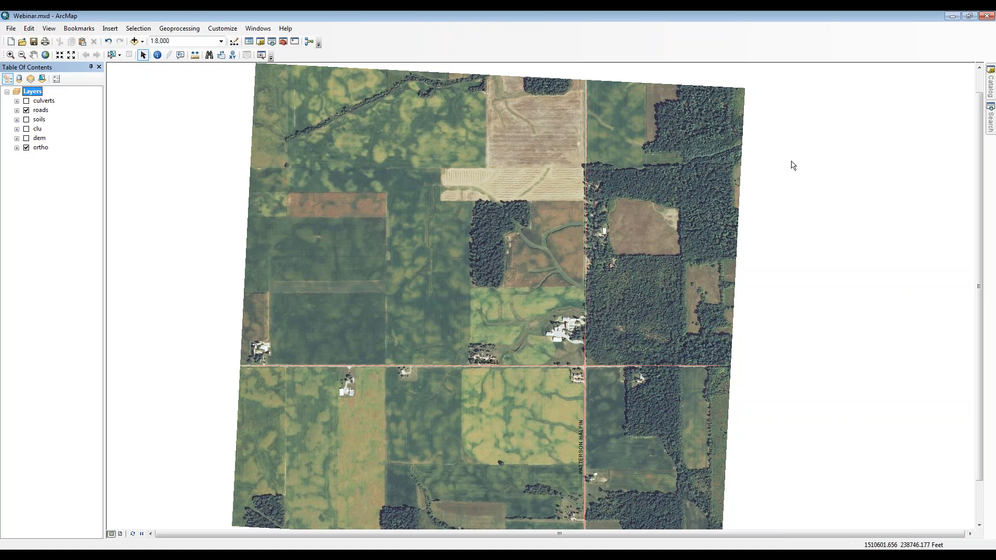
left_click(283, 42)
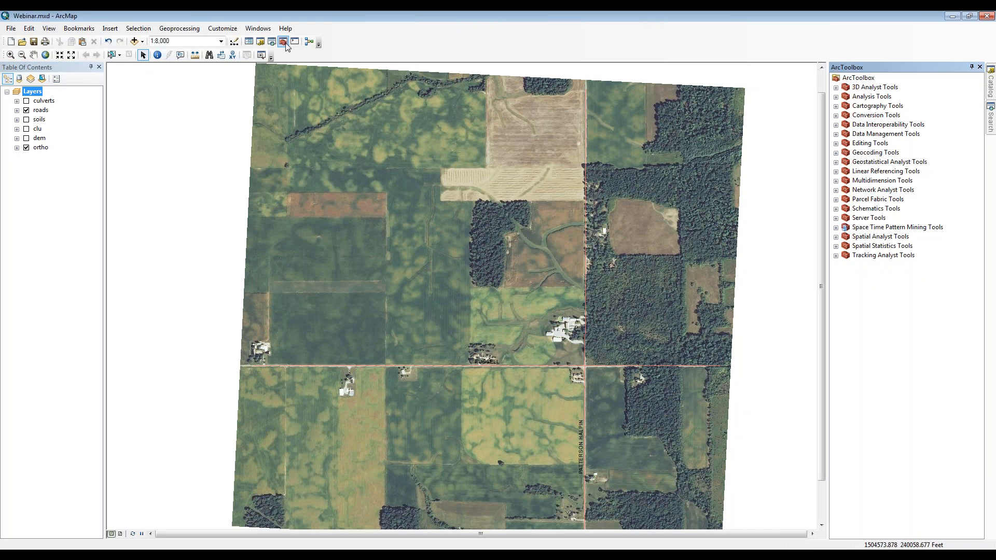
right_click(859, 79)
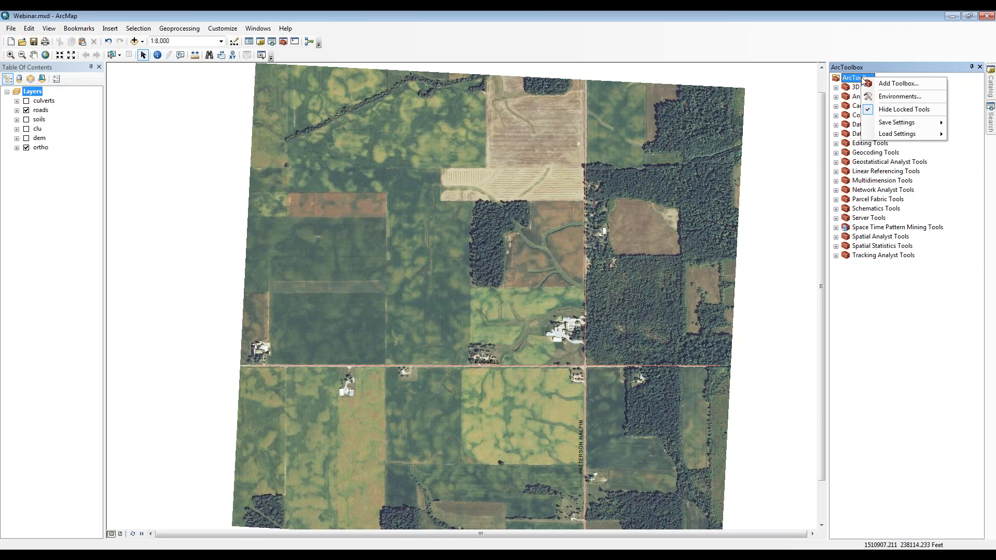
left_click(891, 85)
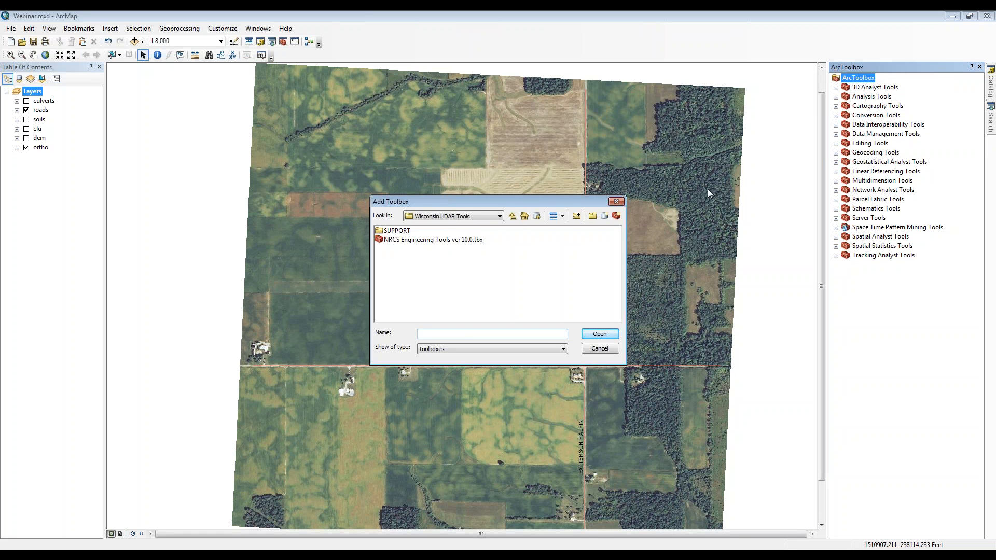
left_click(407, 240)
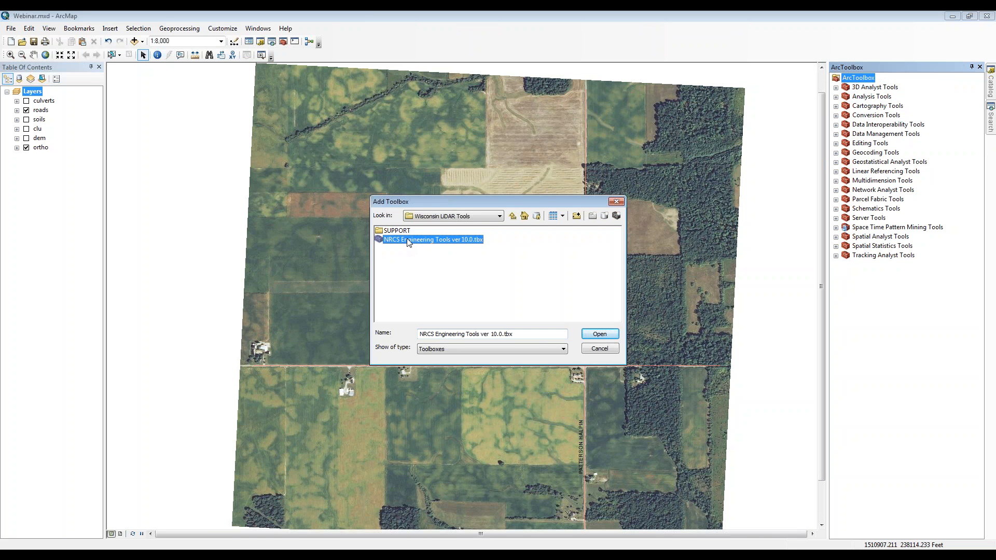
left_click(500, 216)
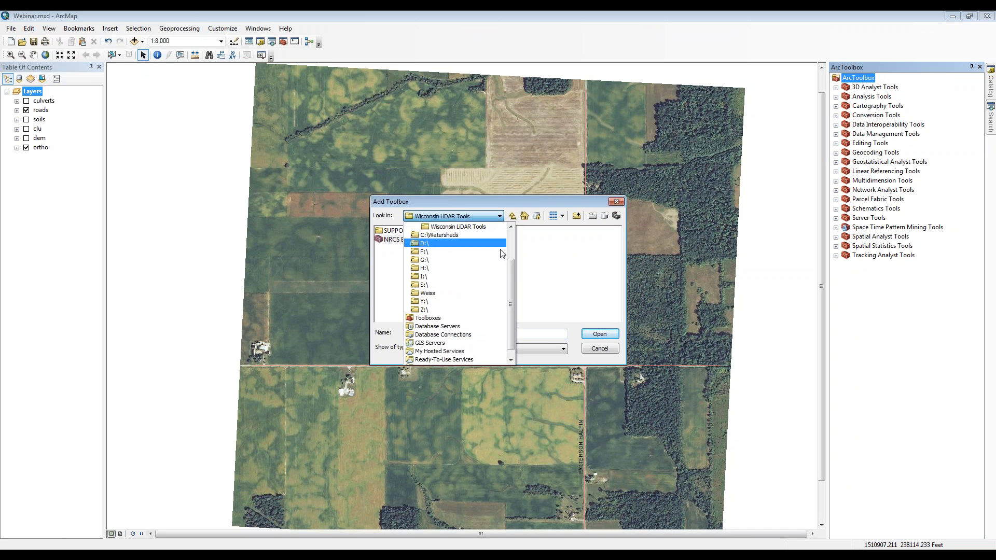
left_click_drag(511, 273, 511, 241)
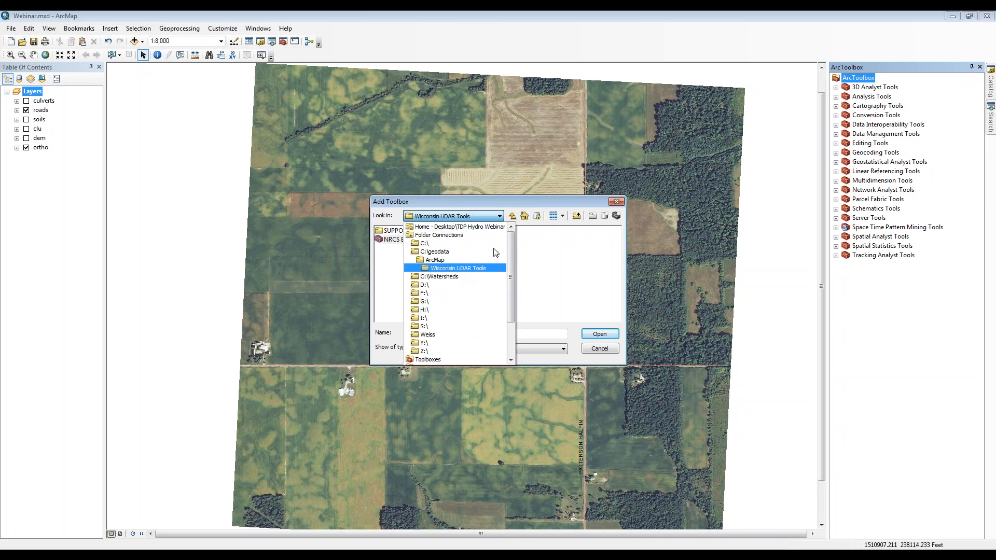
left_click(502, 215)
left_click(388, 243)
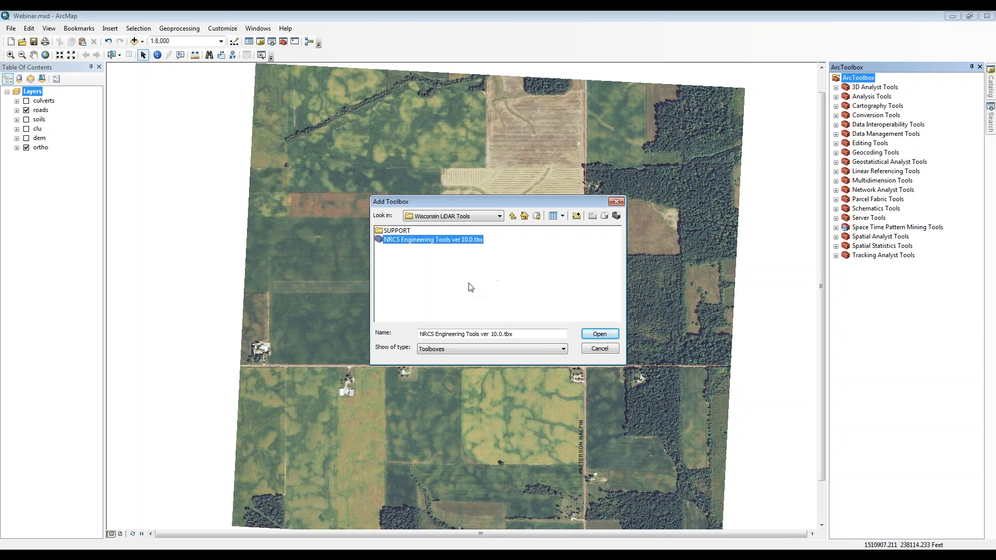
left_click(599, 335)
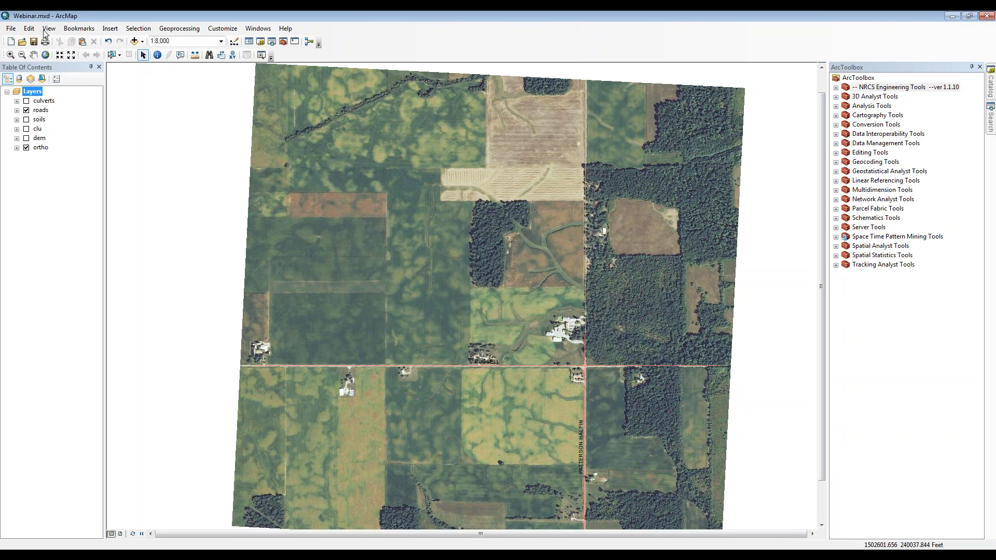
- Save the map document and open the Define Area of Interest tool from the Watershed Delineation toolset in NRCS Engineering Tools
left_click(35, 41)
left_click(836, 88)
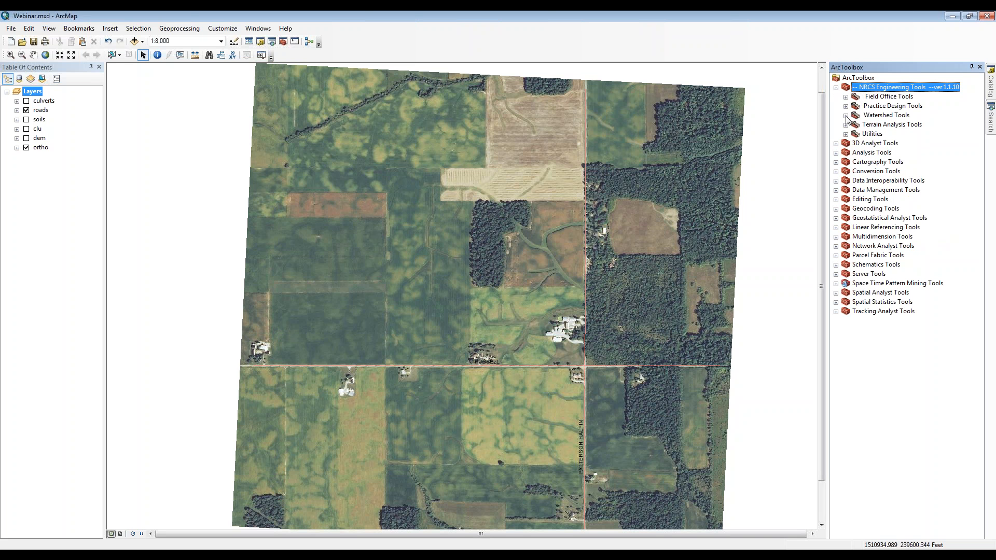
left_click(846, 116)
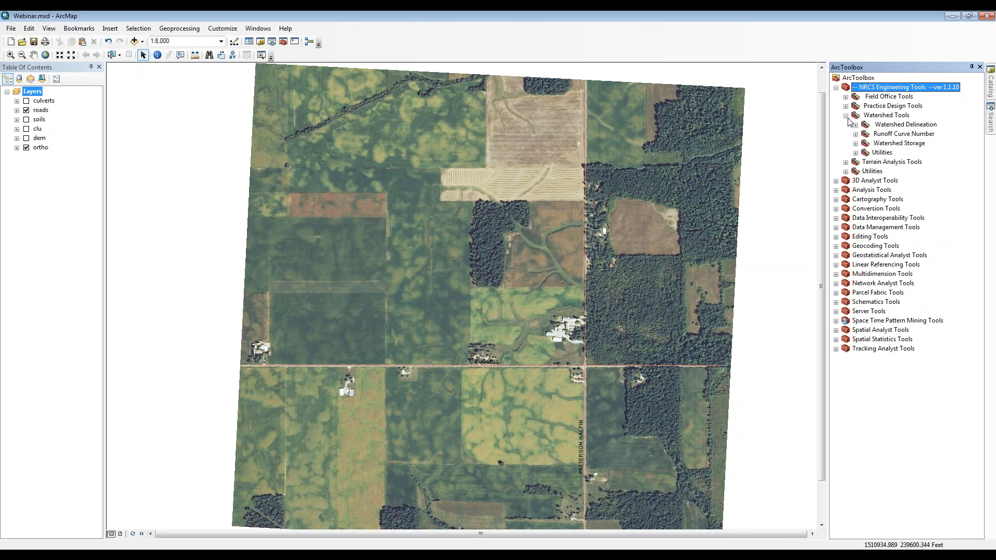
left_click(855, 125)
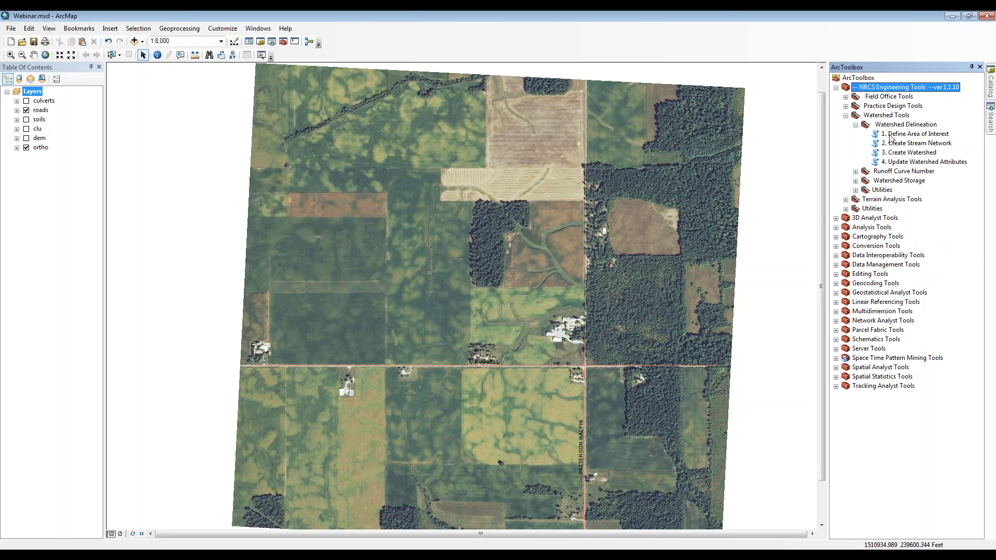
left_click(920, 135)
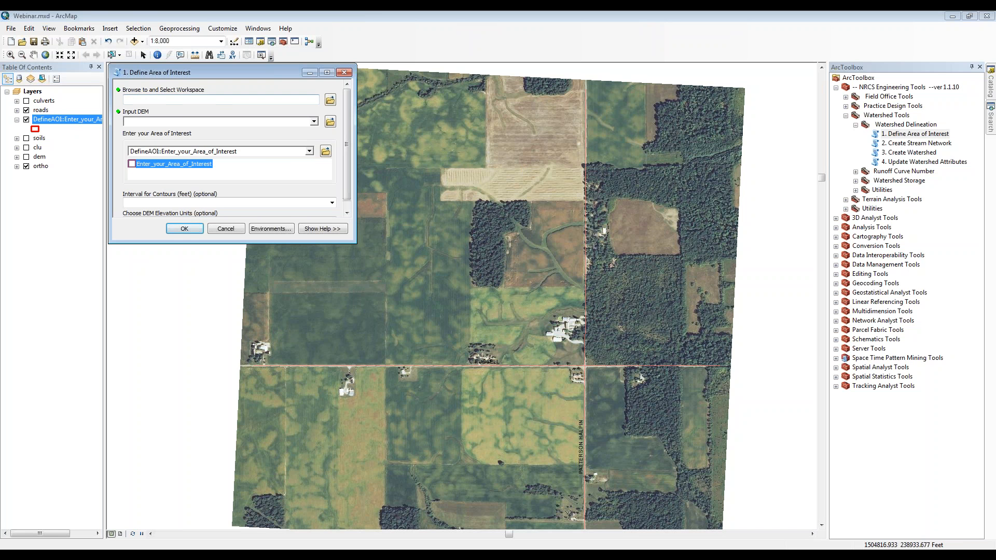
- Create a folder named Weiss in C:\Watersheds and set it as the workspace for Define Area of Interest
left_click(330, 100)
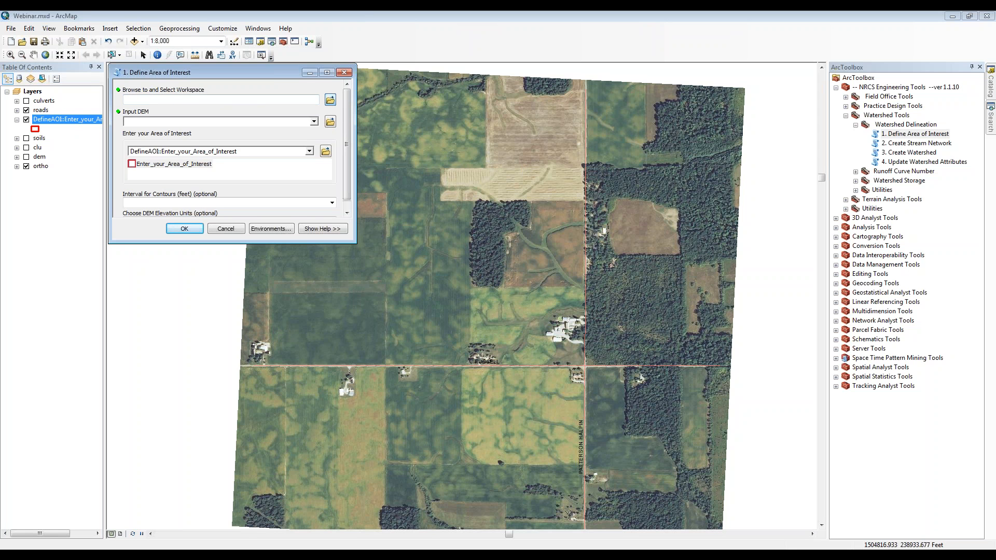
left_click_drag(251, 76, 520, 79)
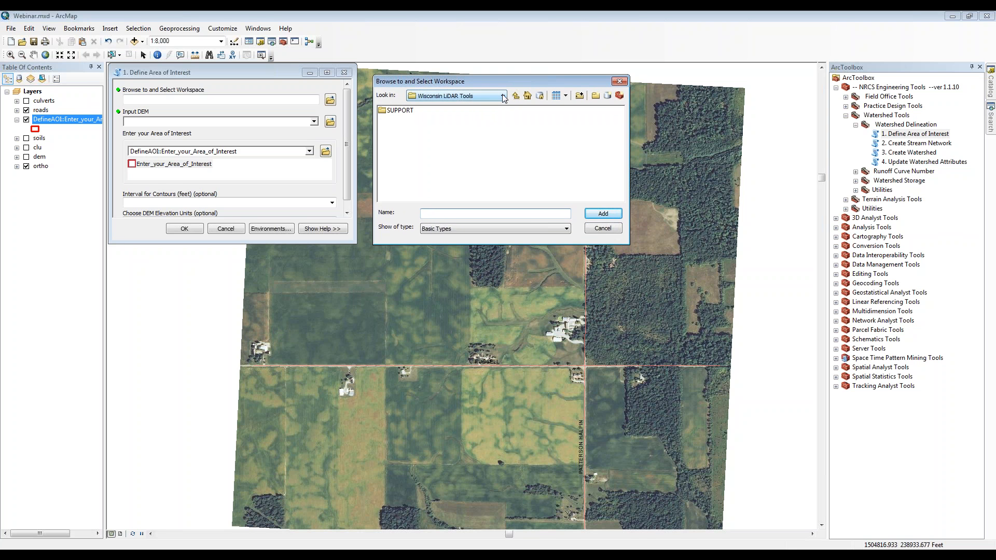
left_click(504, 98)
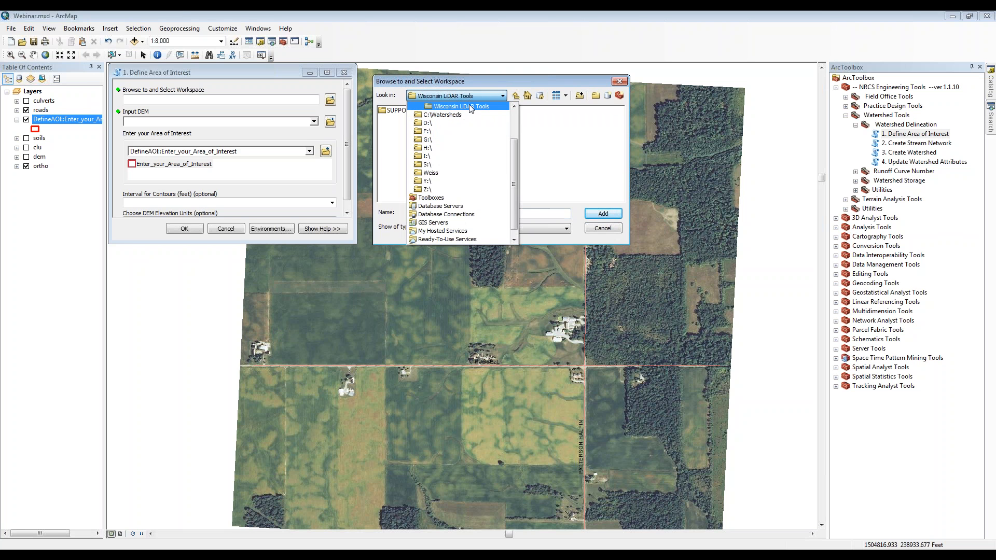
left_click(445, 115)
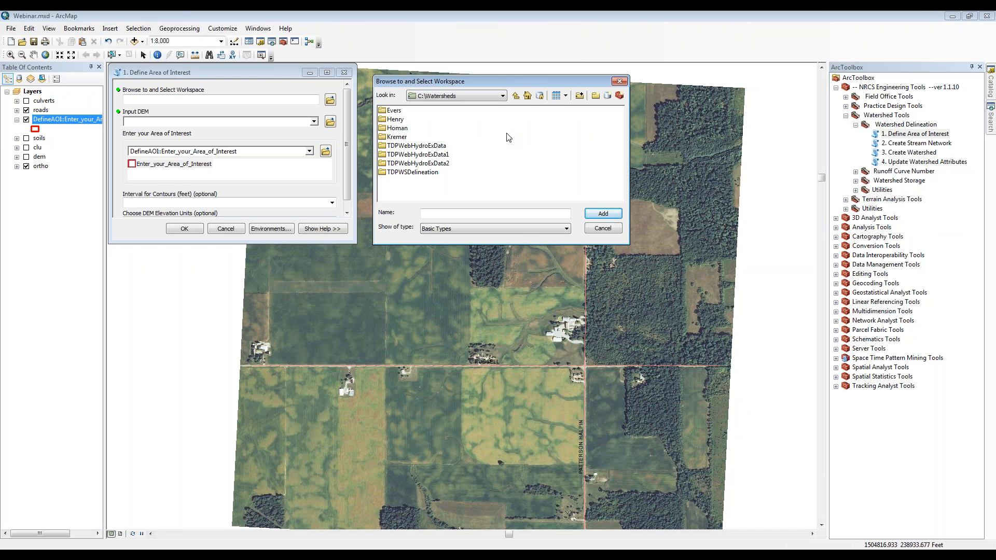
left_click(596, 96)
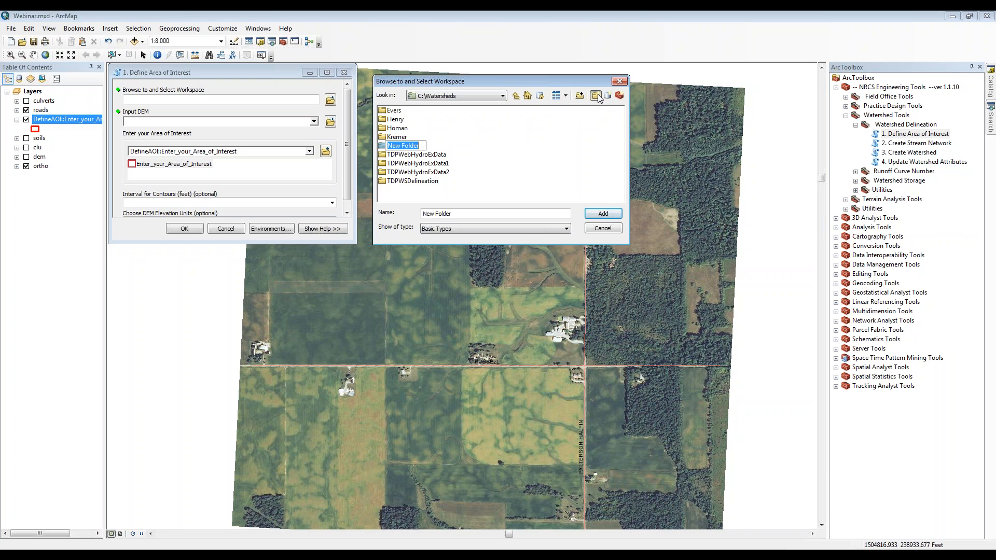
type("Weiss")
key("Return")
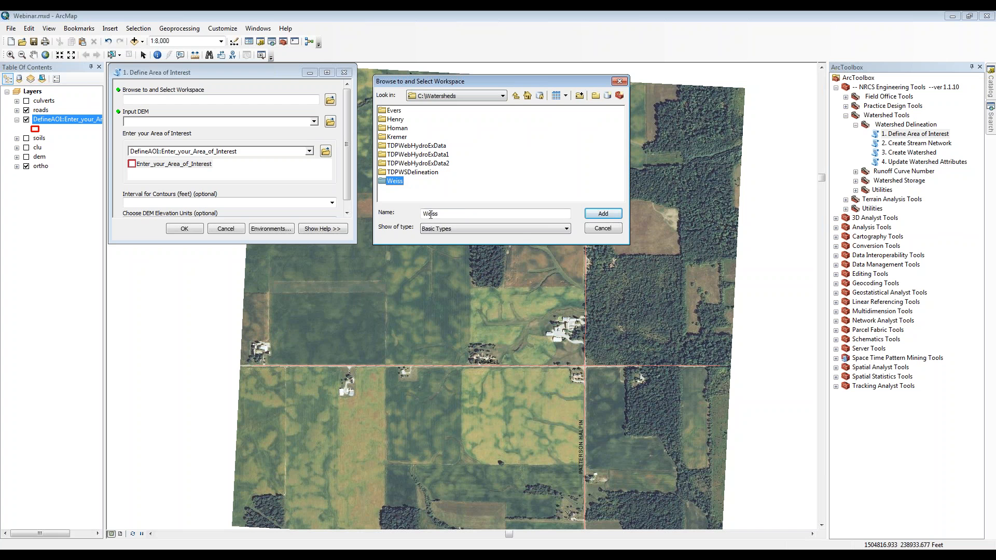
left_click(603, 214)
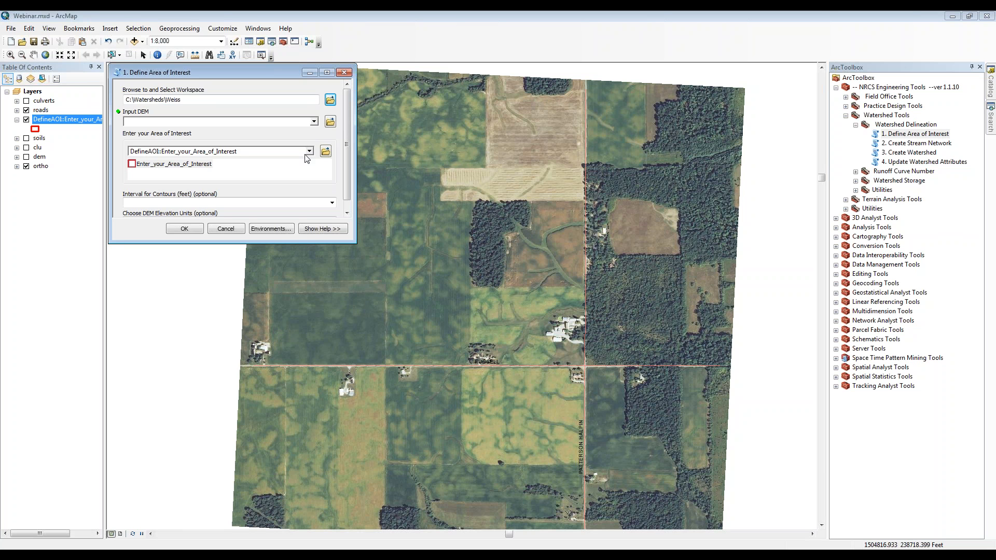
- Choose dem as the input DEM and turn on the dem layer in the map
left_click(314, 122)
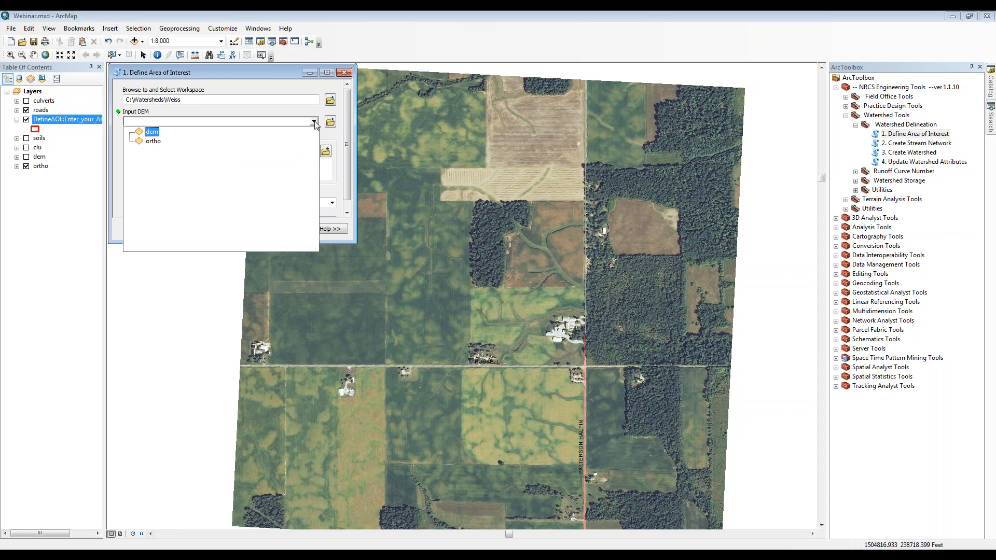
left_click(153, 132)
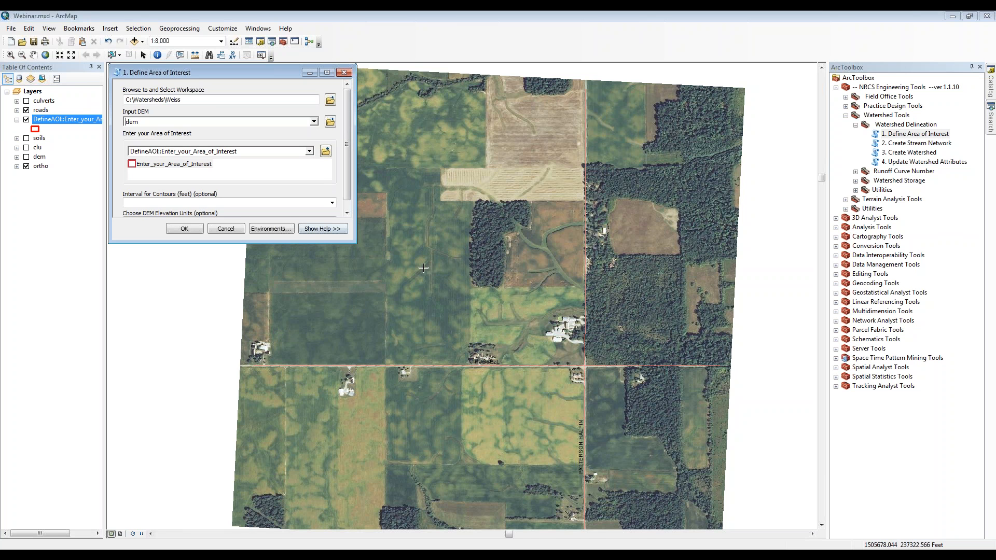
left_click(395, 276)
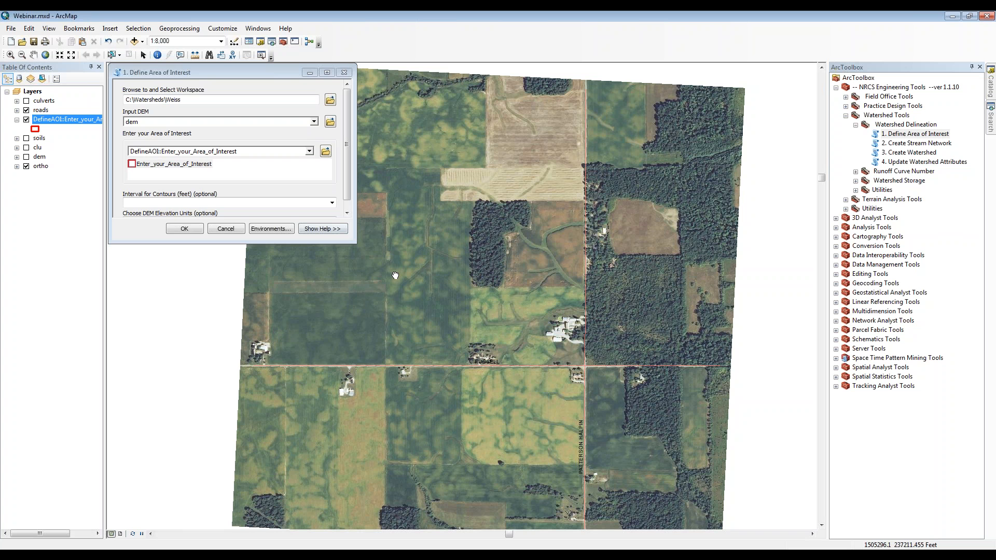
left_click_drag(396, 275, 494, 269)
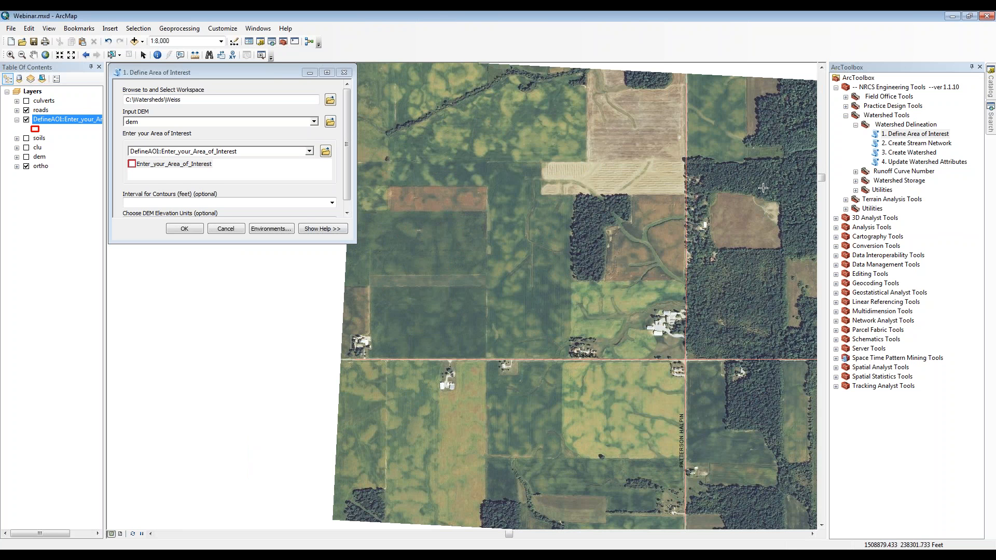
left_click(27, 157)
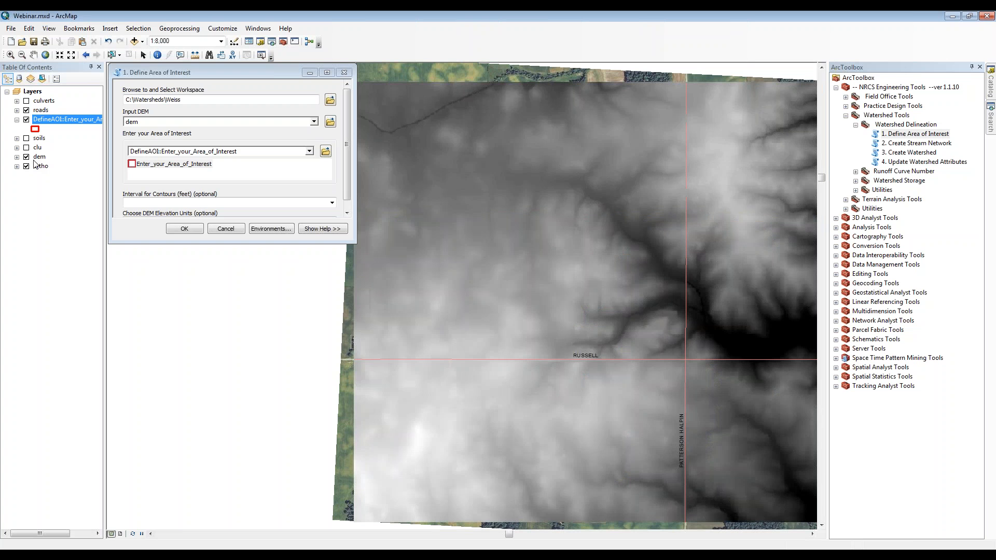
- Draw a nine-vertex area of interest polygon around the drainage area near the Russell and Patterson Halpin crossing, perimeter about 16,220 ft
left_click(729, 113)
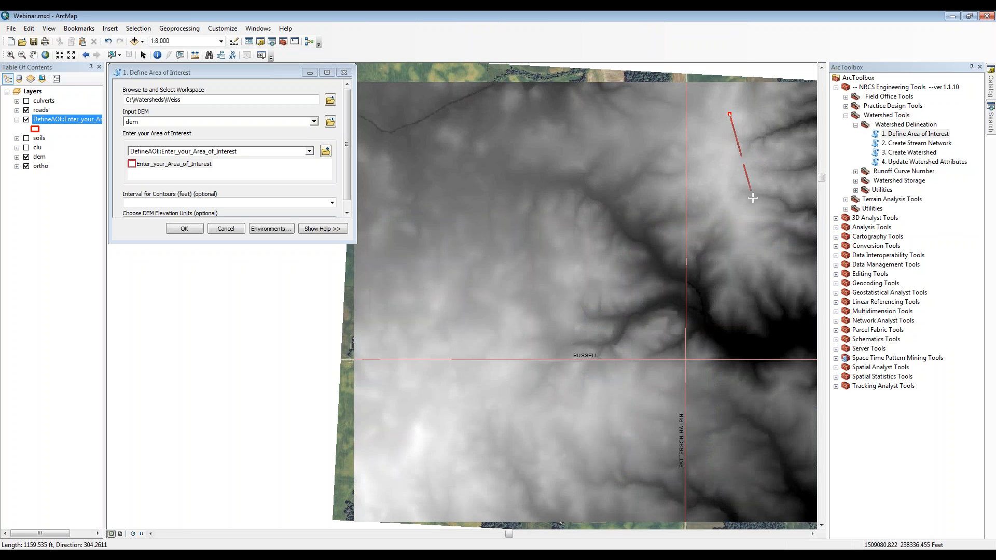
left_click(761, 164)
left_click(749, 254)
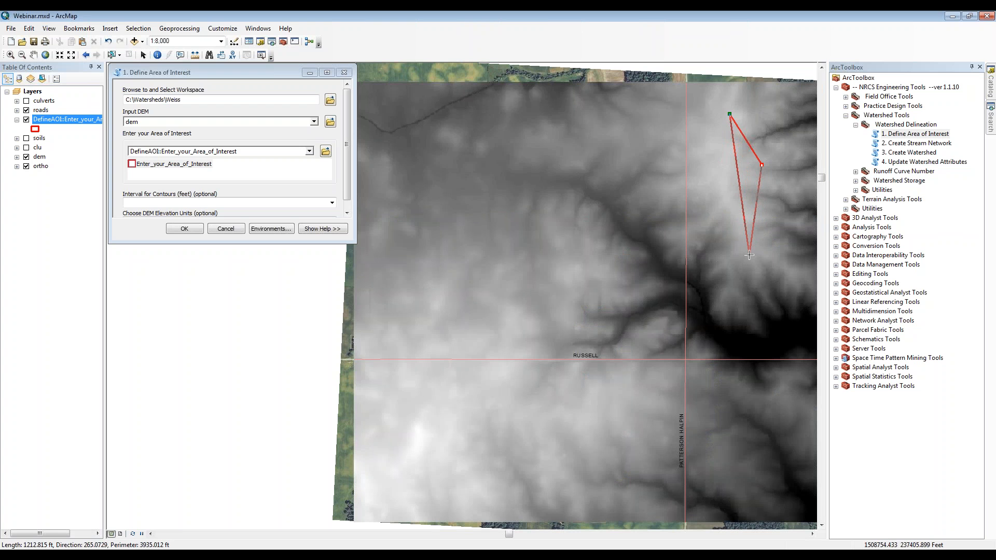
left_click(681, 429)
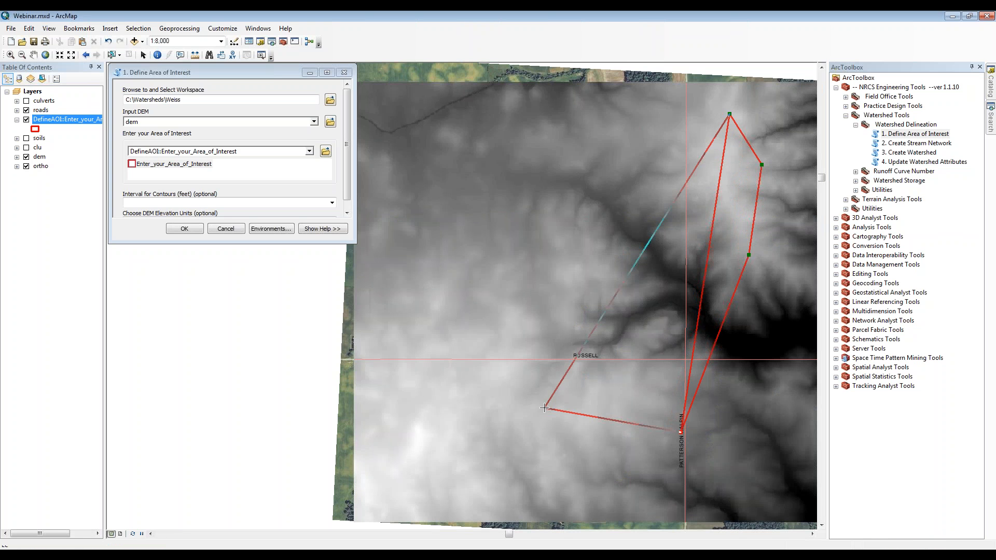
left_click(528, 410)
left_click(426, 421)
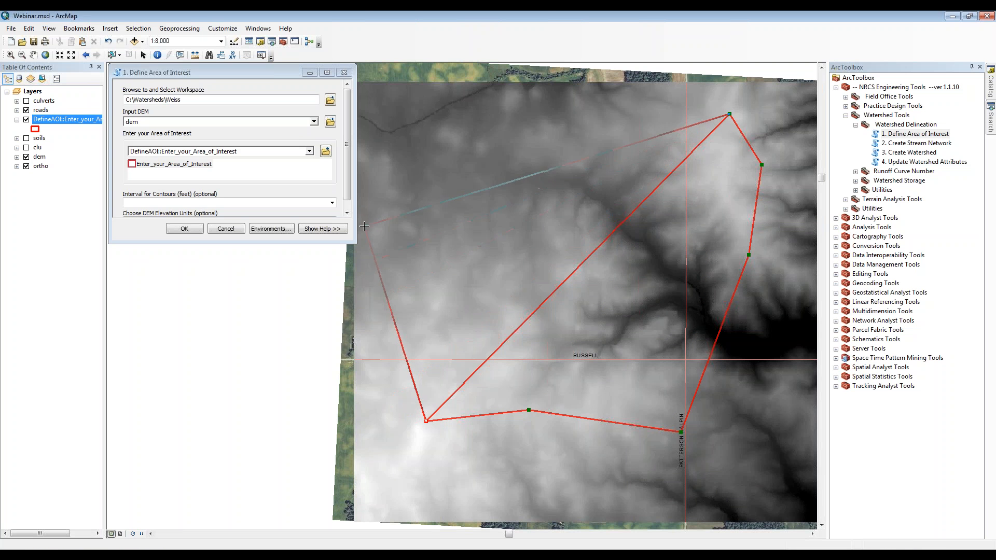
left_click(379, 238)
left_click(401, 147)
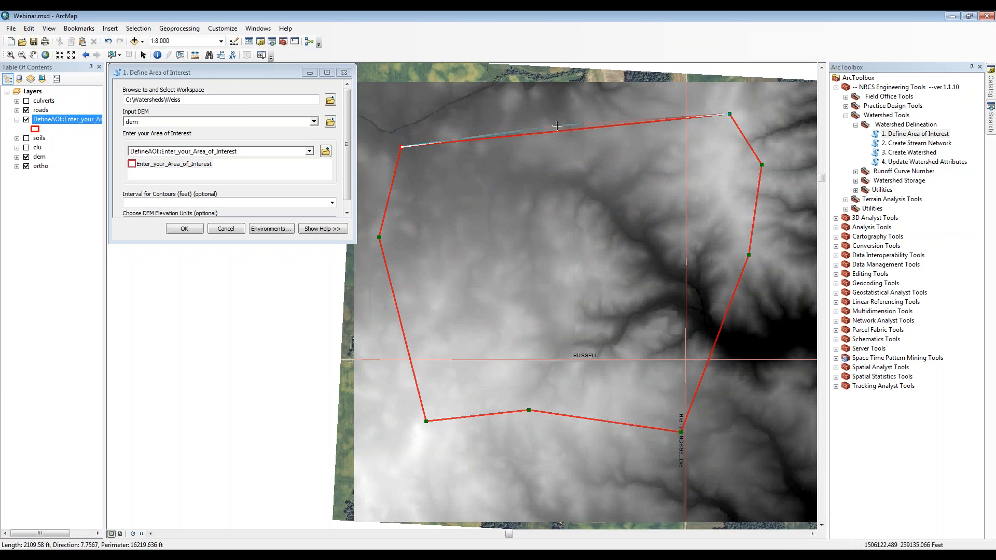
double_click(557, 126)
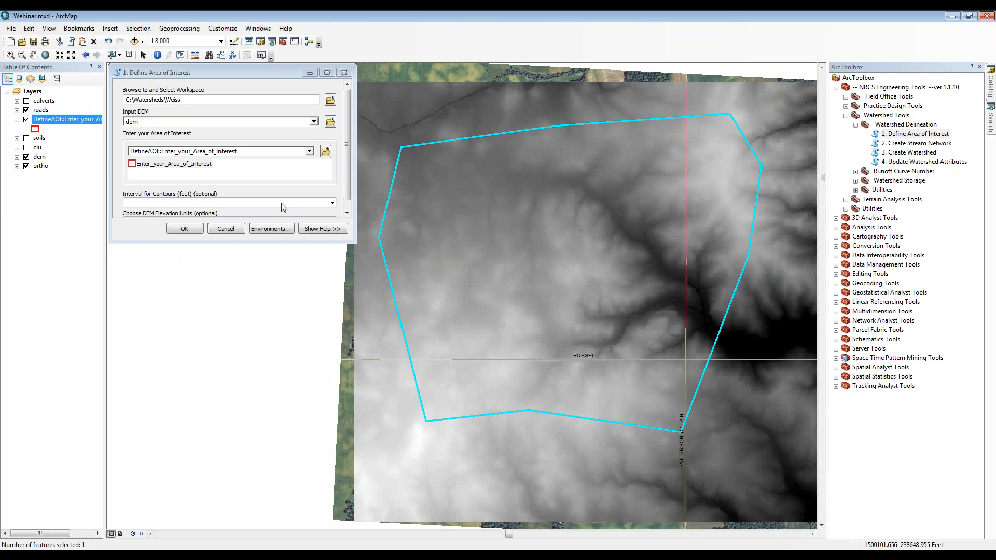
- Set the contour interval to 2 feet and run Define Area of Interest
left_click(350, 176)
scroll(351, 179, "down", 1)
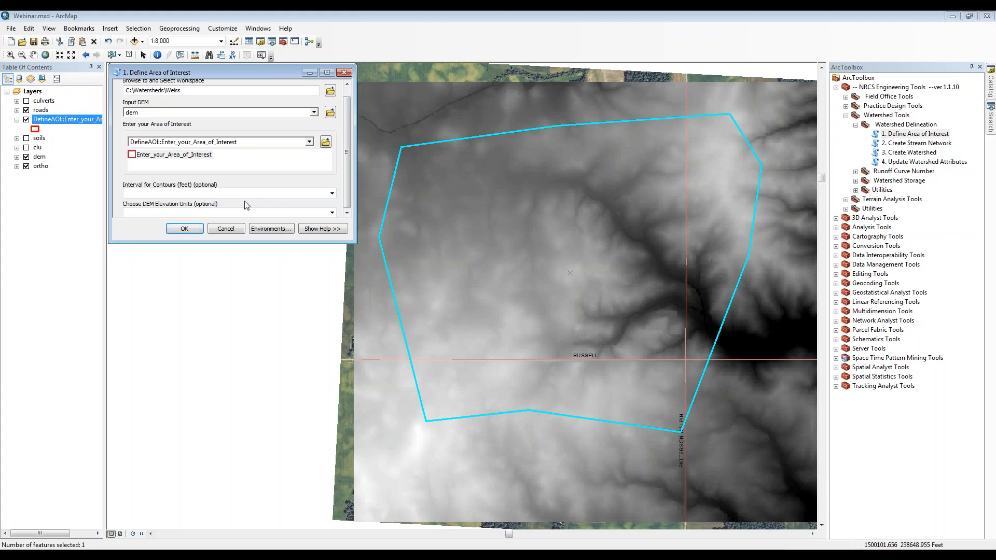
left_click(332, 194)
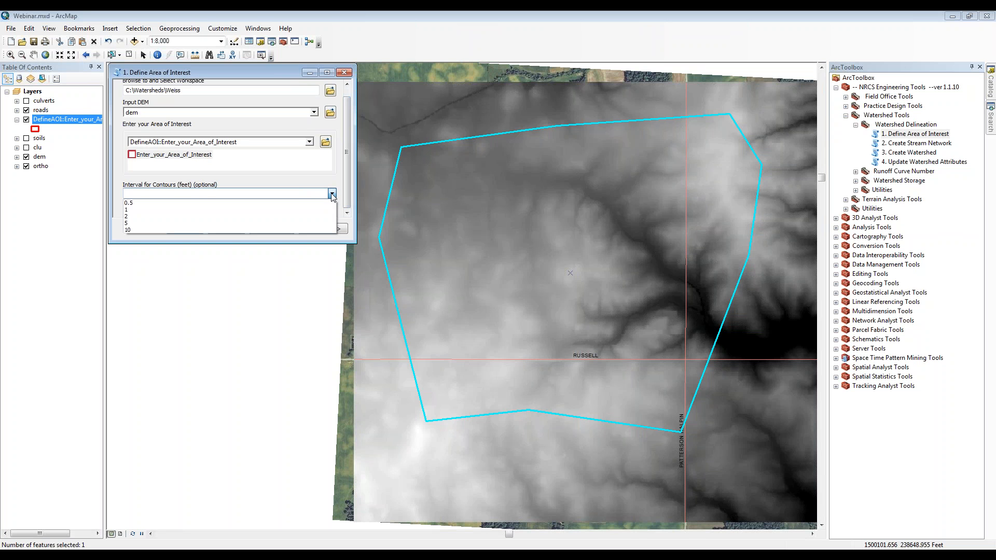
left_click(306, 216)
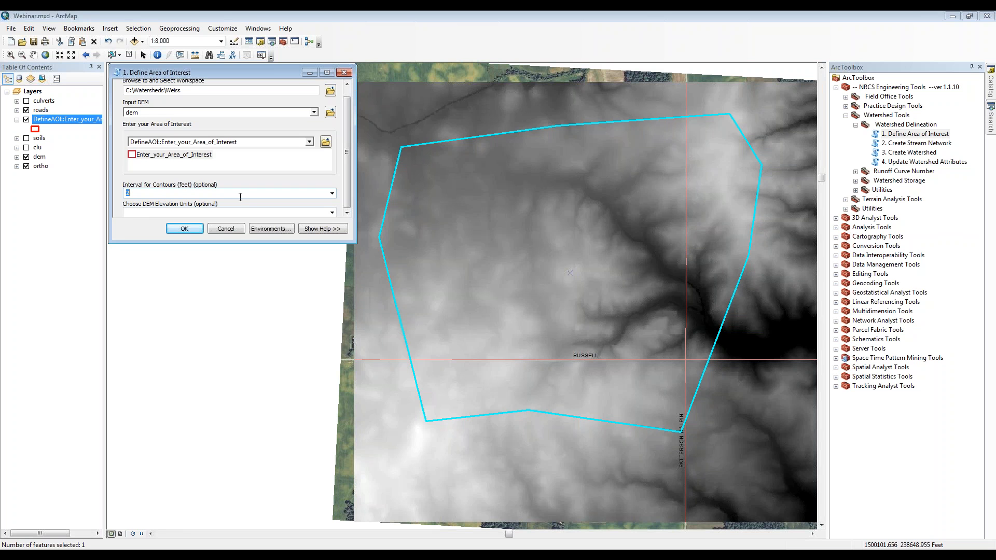
left_click(194, 233)
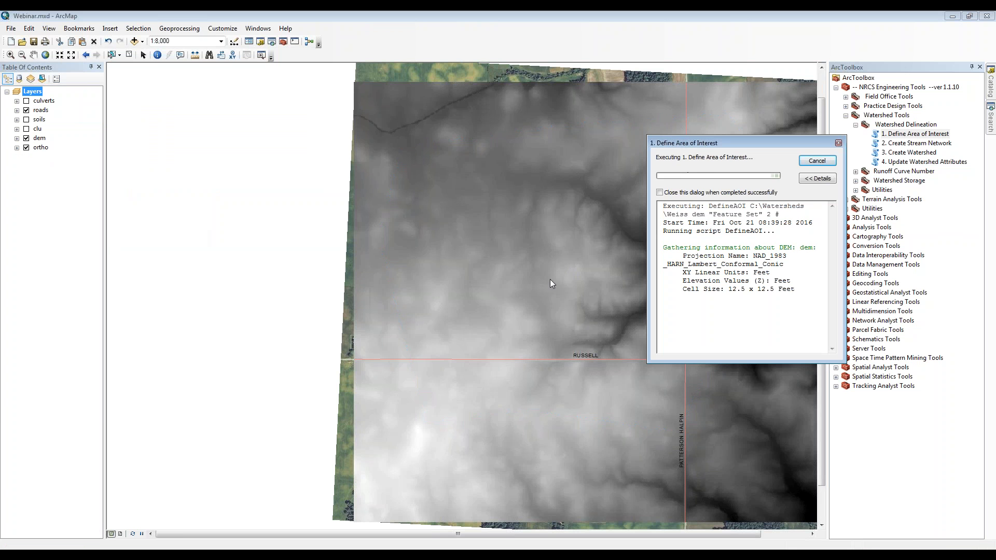
- Close the completed Define Area of Interest dialog and turn off the Weiss_Contours_2ft and Weiss_AOI layers
left_click_drag(709, 146, 190, 87)
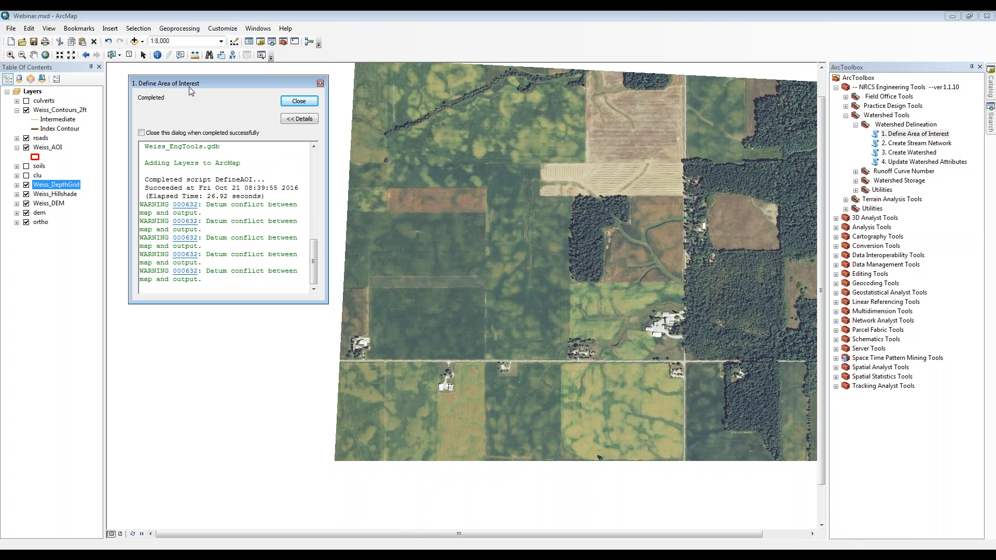
left_click(304, 100)
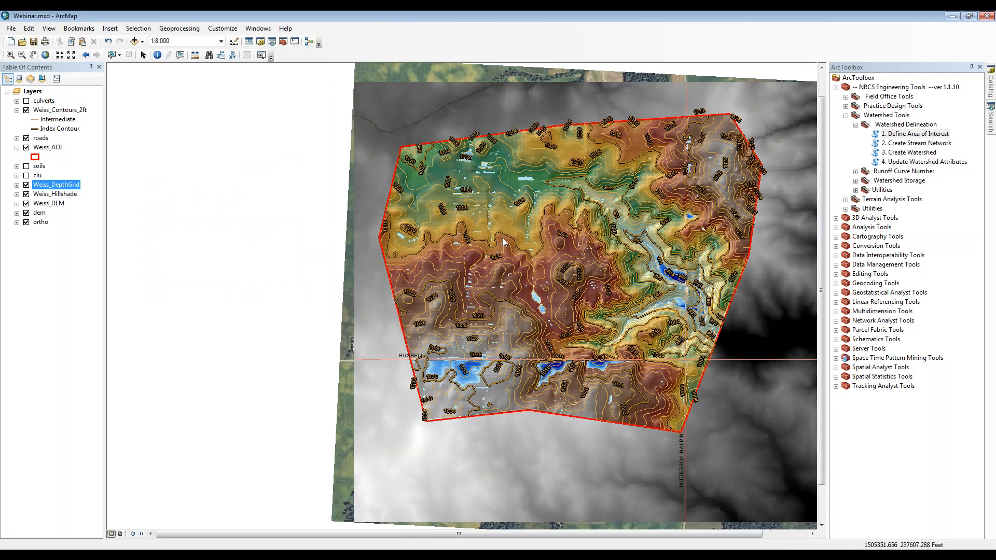
left_click(26, 111)
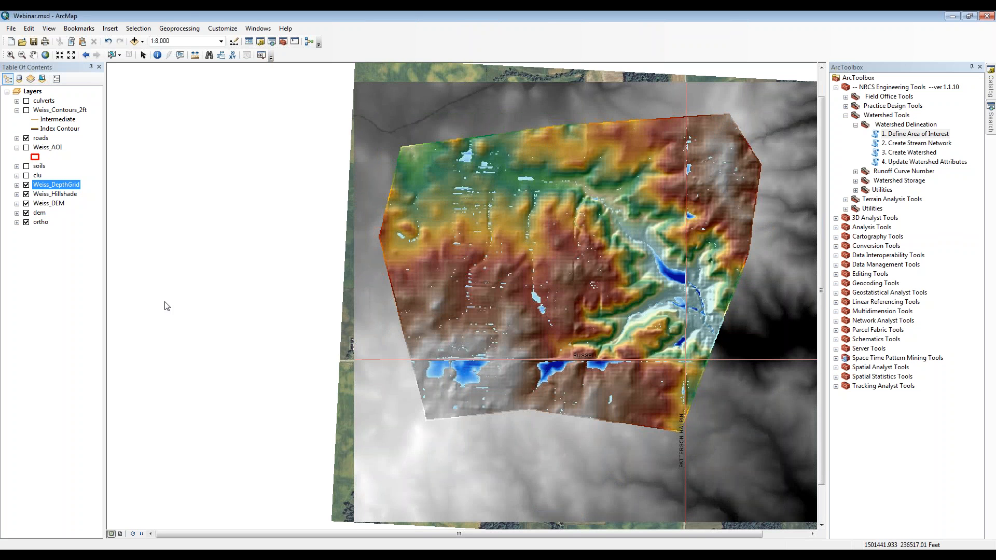
- Compare the ponded areas with the culvert locations by toggling the Weiss_DepthGrid and culverts layers
left_click(27, 185)
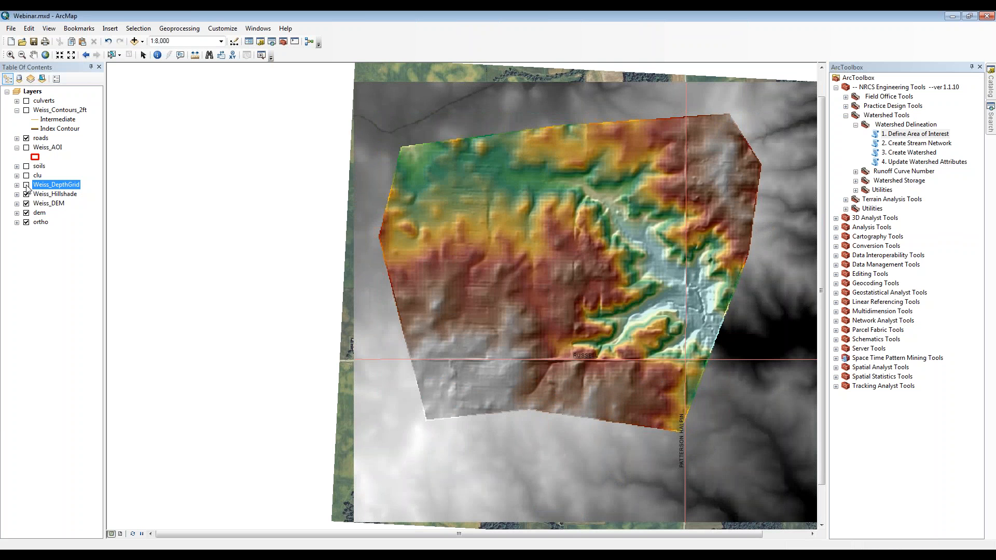
left_click(26, 185)
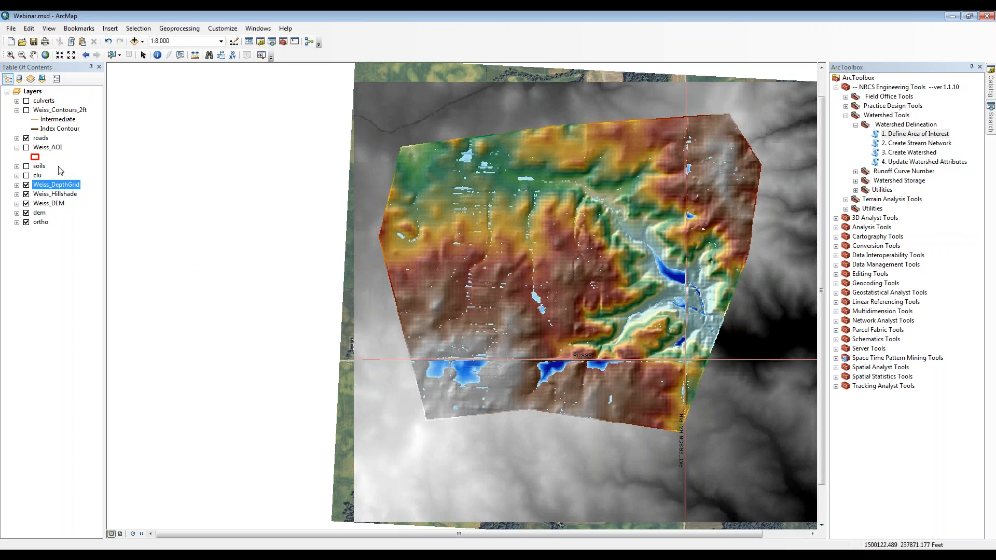
left_click(28, 102, "ctrl")
left_click(26, 101)
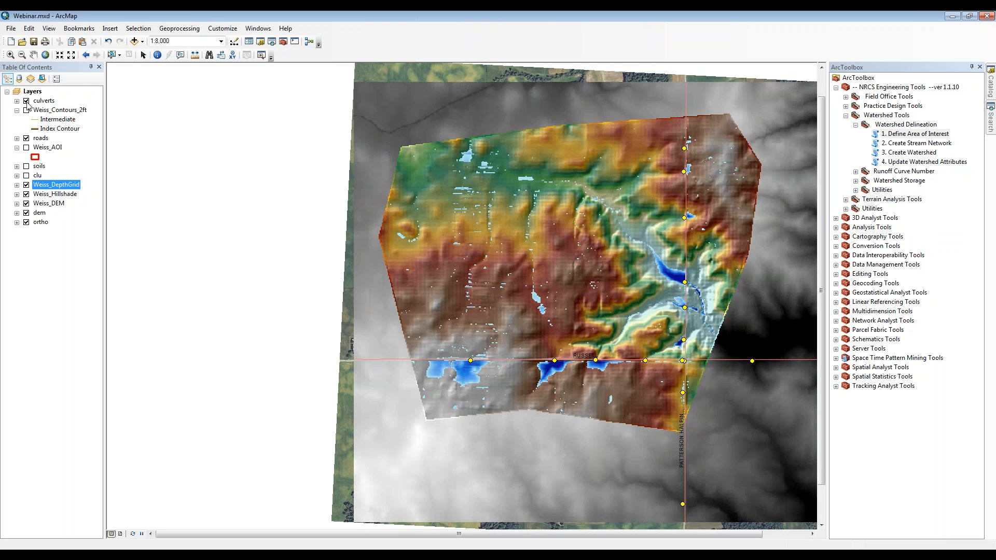
left_click(26, 101)
- Inspect Weiss_Hillshade and Weiss_DEM with the depth grid hidden, and turn on the culverts and Weiss_DepthGrid layers
left_click(26, 185)
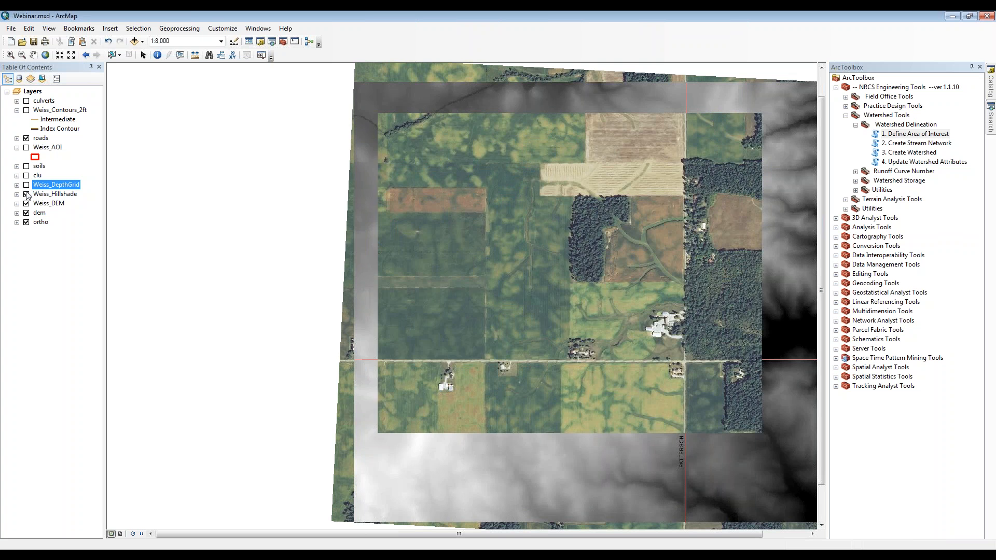
left_click(26, 194)
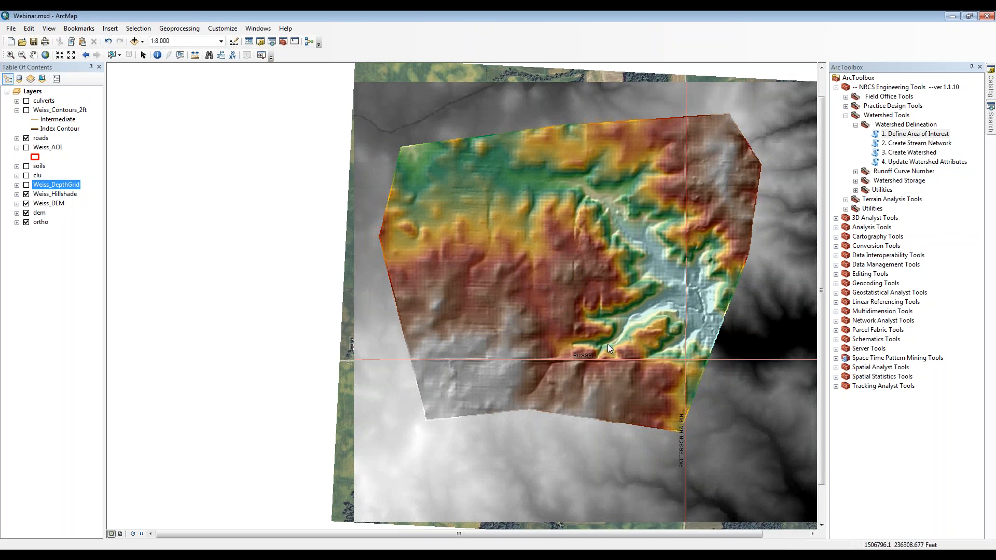
left_click(26, 194)
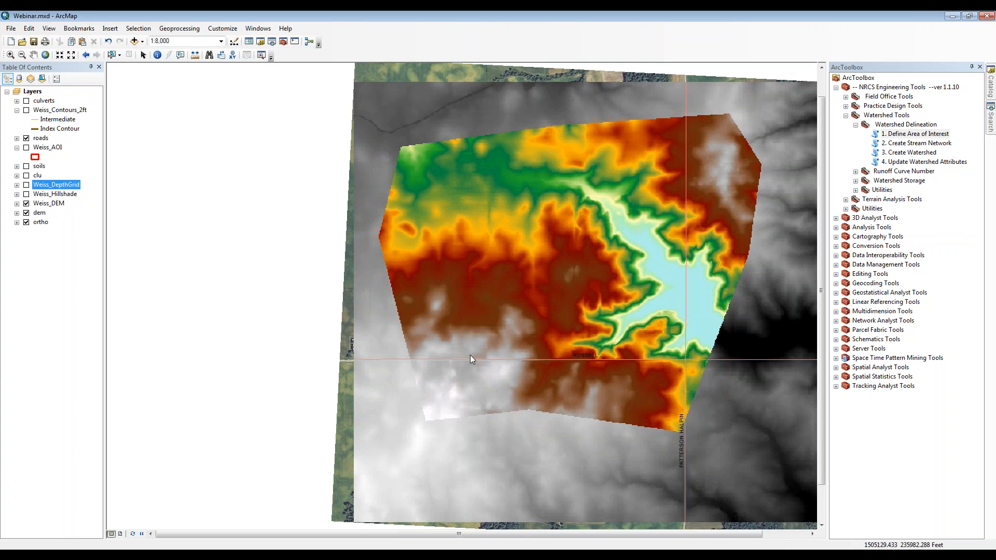
left_click(26, 203)
left_click(26, 194)
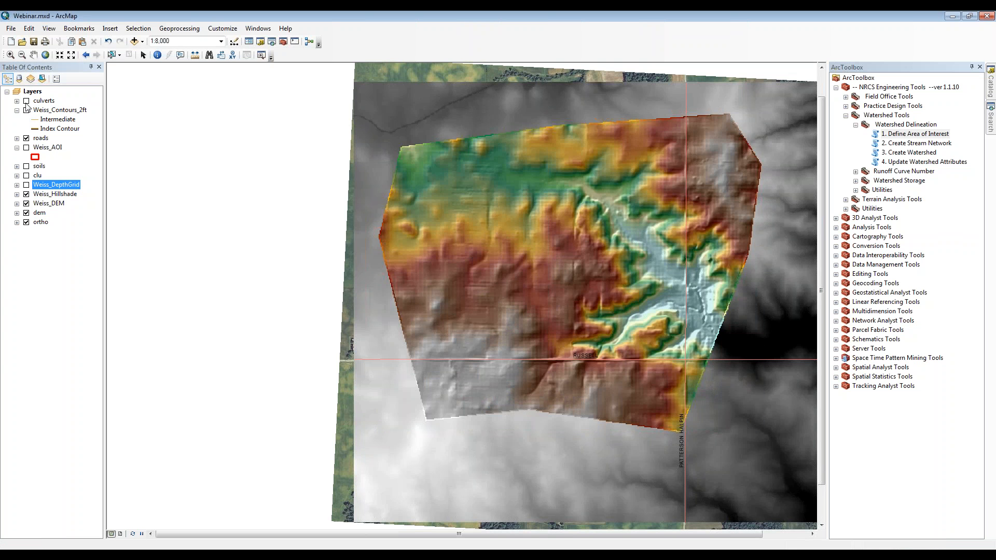
left_click(26, 101)
left_click(26, 185)
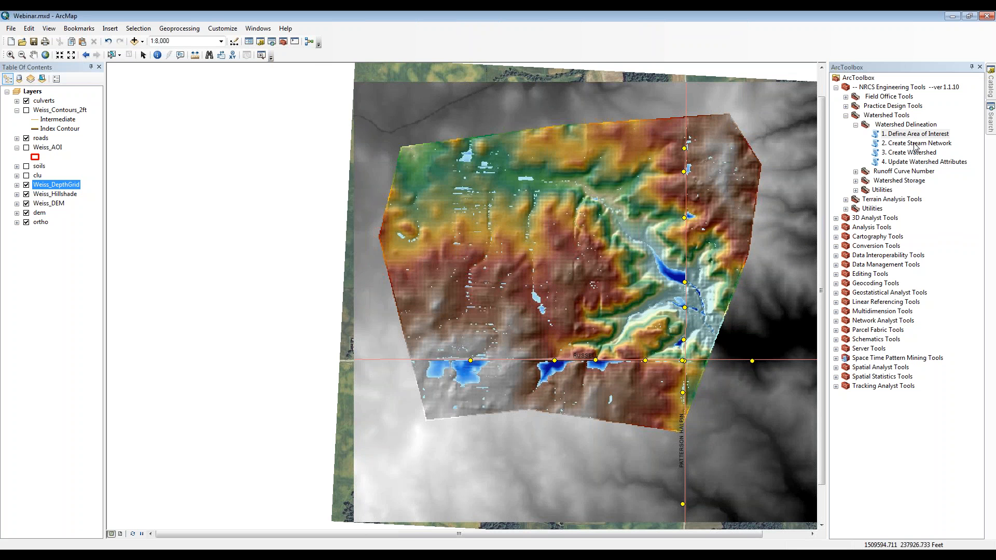
- Open the Create Stream Network tool and choose Weiss_AOI as the project AOI feature
left_click(903, 143)
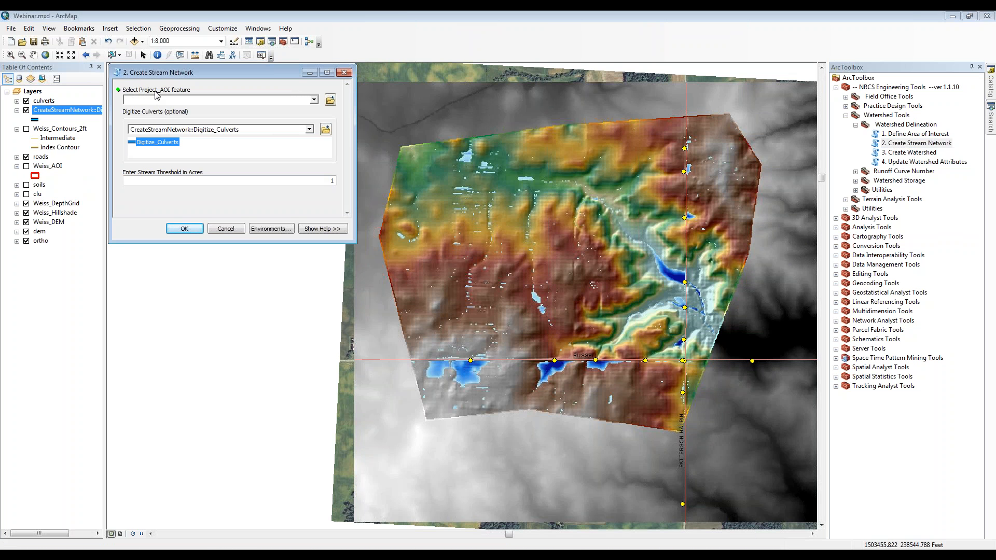
left_click(314, 100)
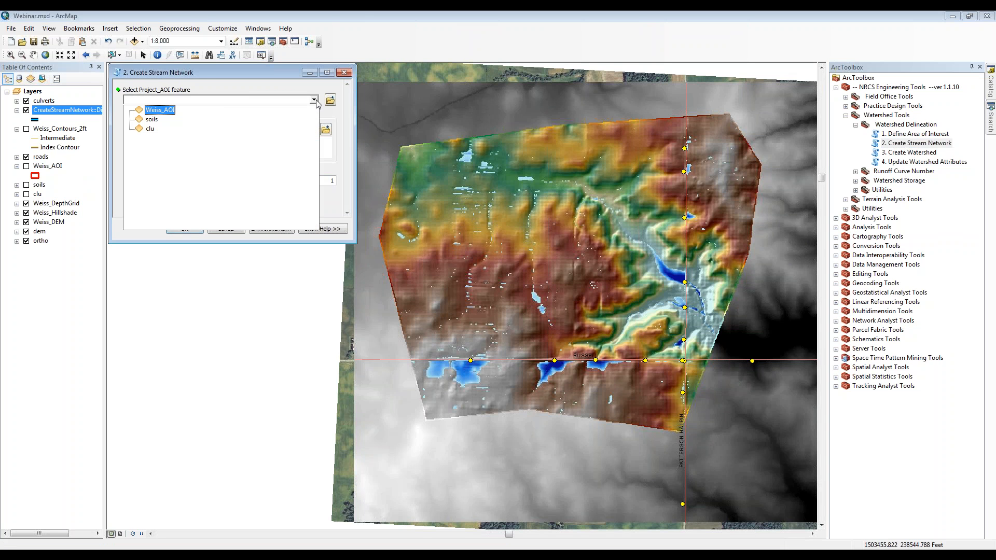
left_click(153, 111)
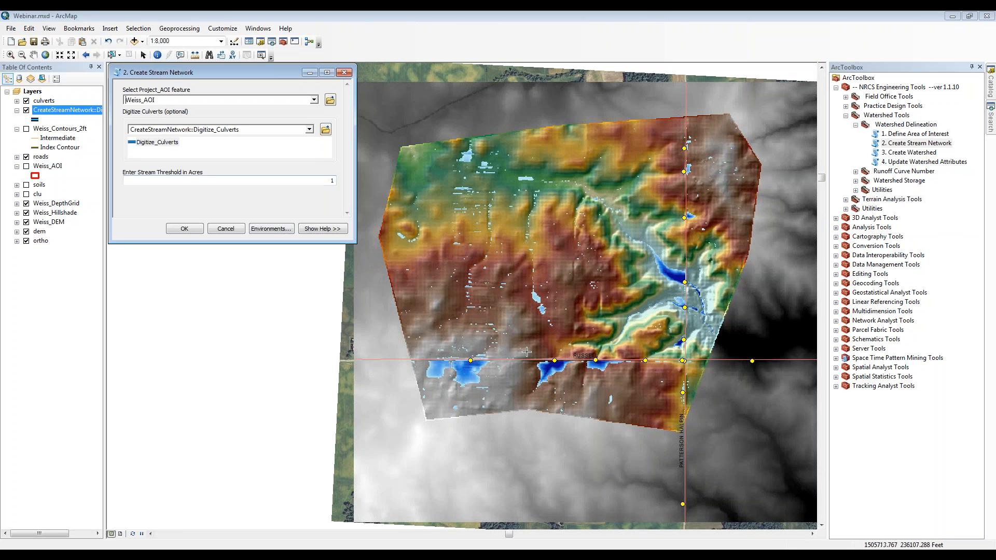
- Digitize six short culvert lines across Patterson Halpin at the mapped culvert points, from the east side to the west side
left_click(554, 361)
left_click(691, 147)
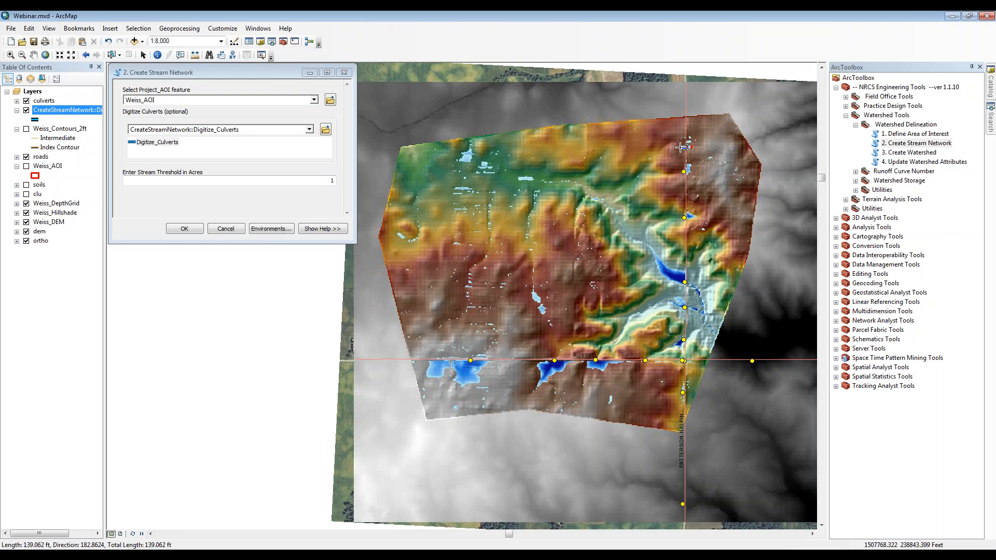
double_click(681, 148)
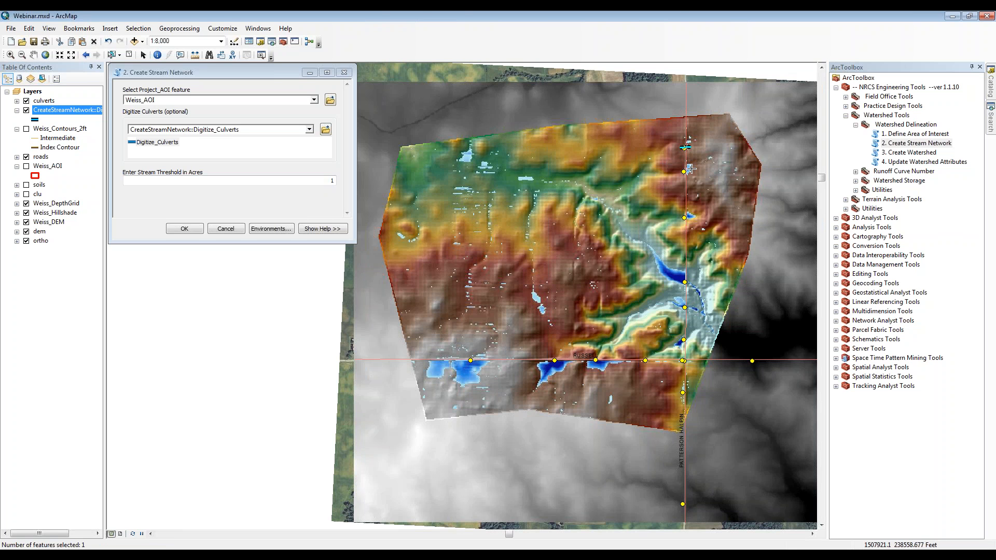
double_click(688, 171)
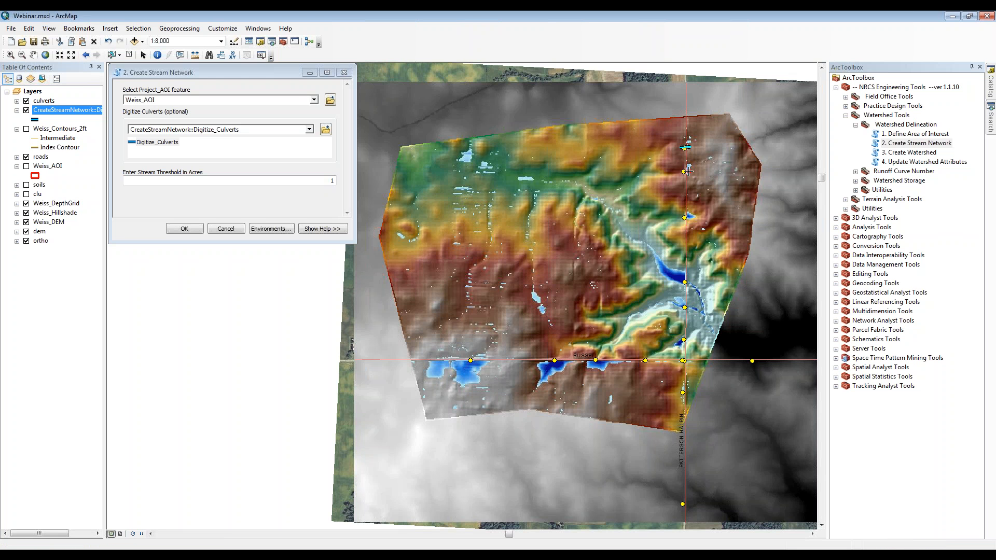
left_click(690, 217)
double_click(678, 216)
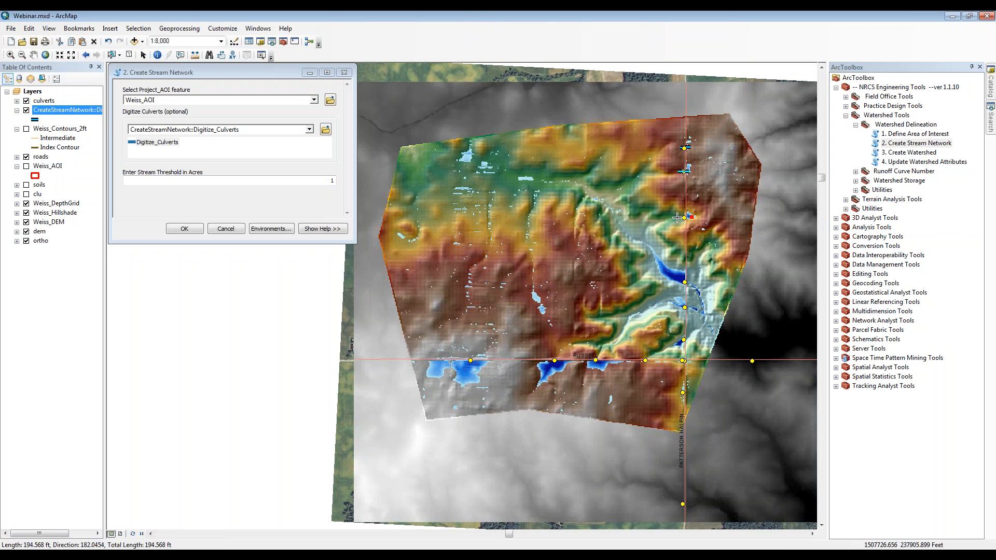
left_click(690, 283)
double_click(678, 281)
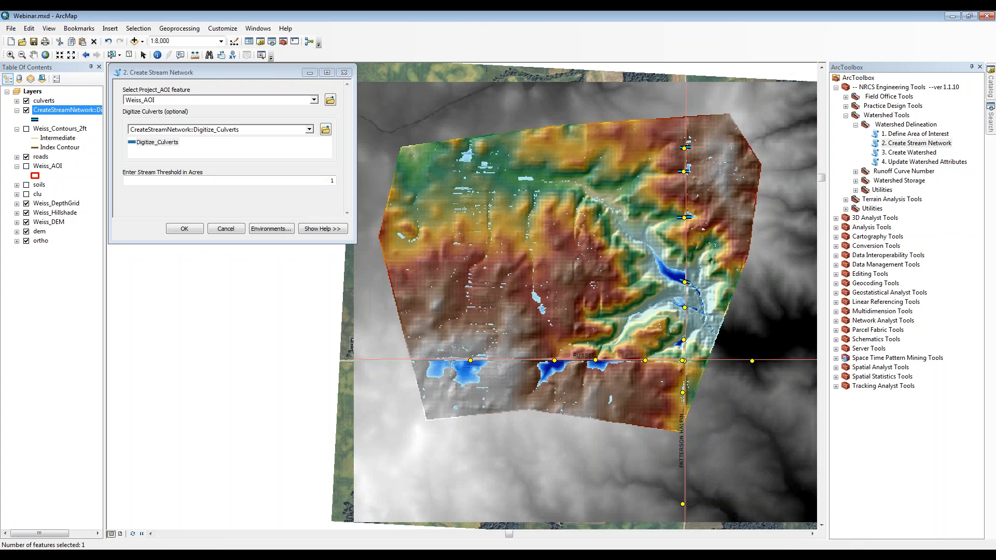
left_click(693, 309)
double_click(680, 306)
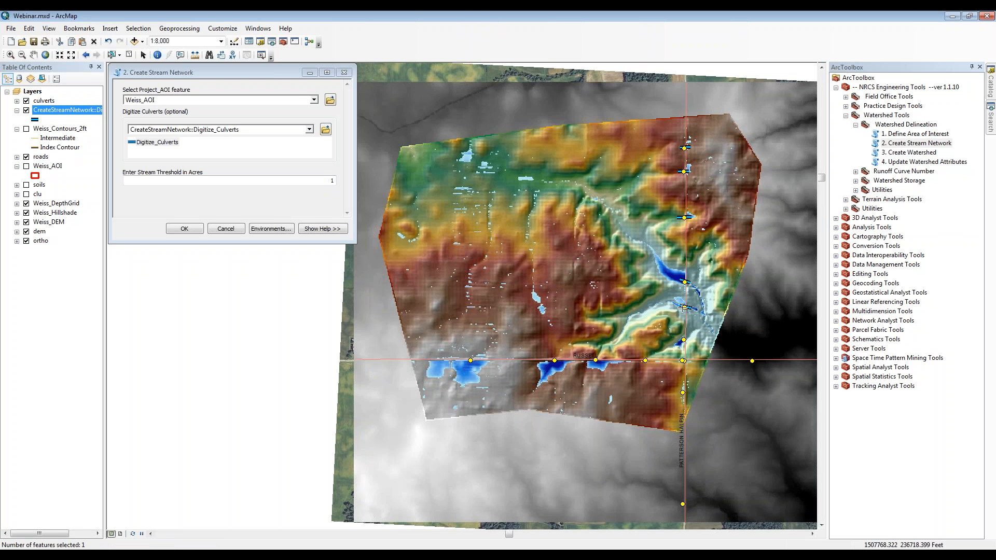
left_click(688, 335)
double_click(679, 345)
- Digitize four short culvert lines across Russell at the culvert points west of Patterson Halpin, from northeast to southwest
left_click(651, 355)
double_click(643, 364)
left_click(600, 356)
double_click(594, 364)
left_click(558, 354)
double_click(552, 363)
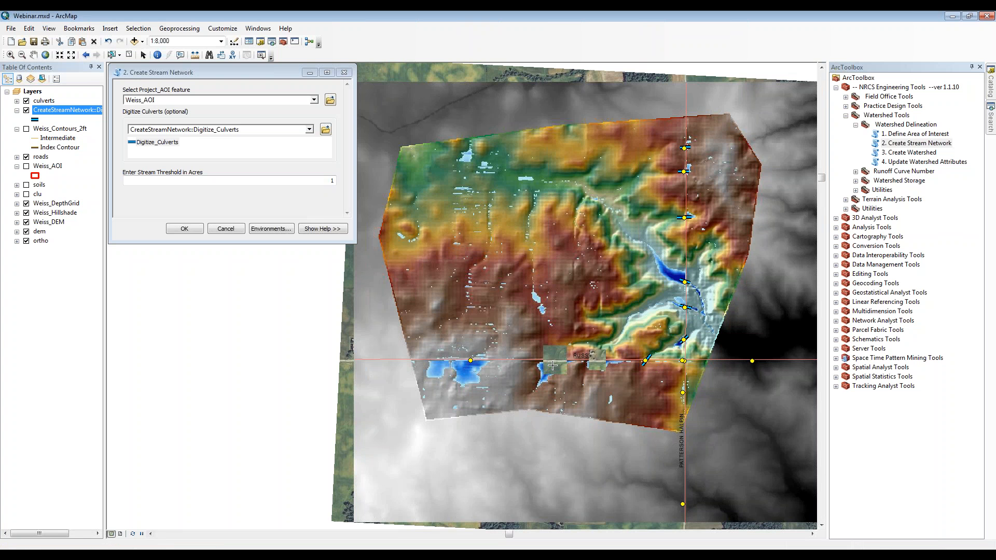
left_click(473, 357)
double_click(469, 362)
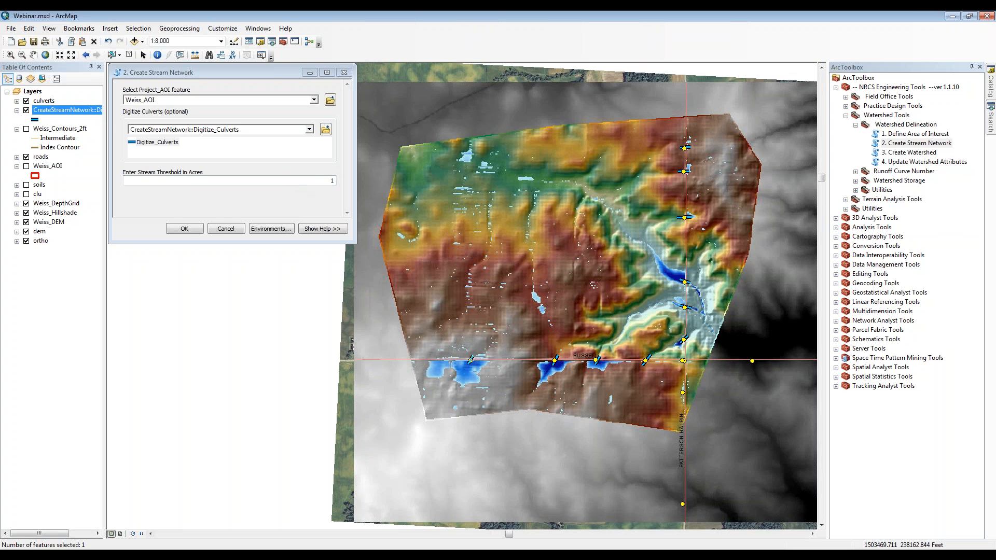
- Run Create Stream Network with a stream threshold of 1 acre and close the completed dialog
left_click(184, 229)
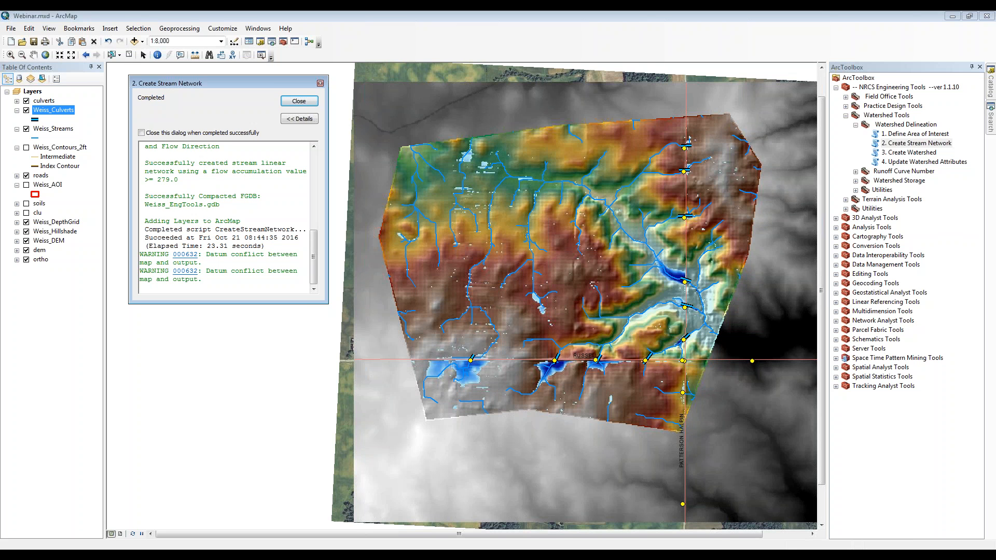
left_click(299, 101)
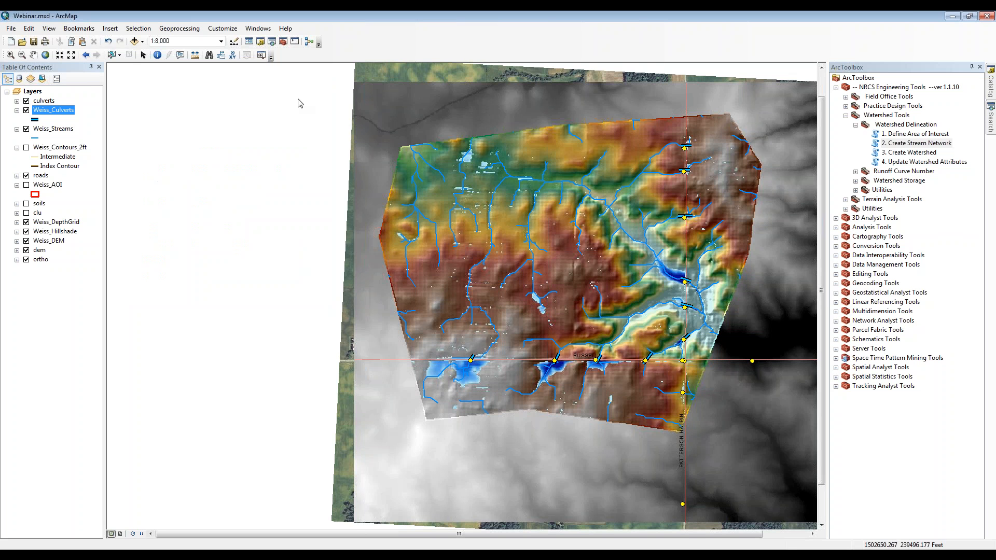
- Turn off the dem, Weiss_DEM, Weiss_Hillshade and Weiss_DepthGrid layers to view the streams over the orthophoto
left_click(27, 250)
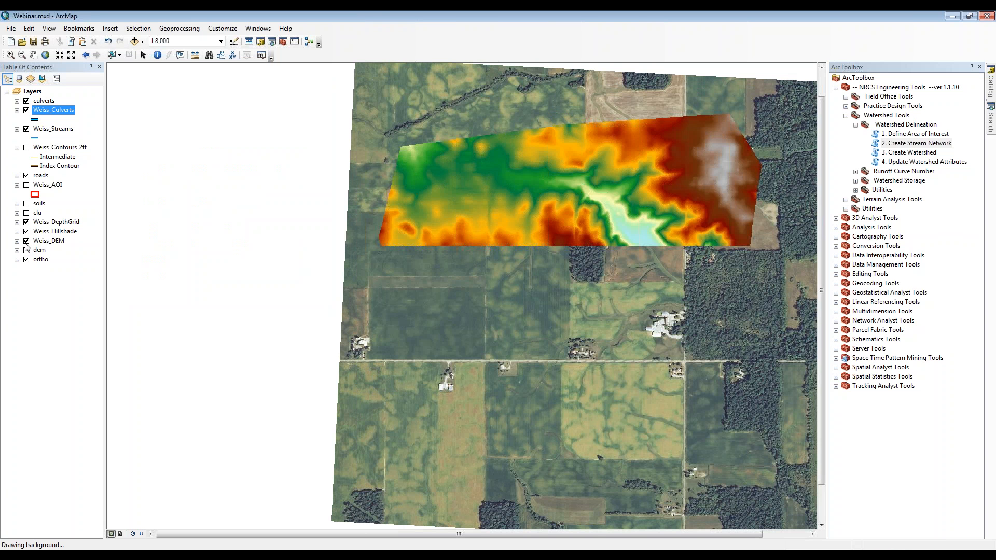
left_click(26, 241)
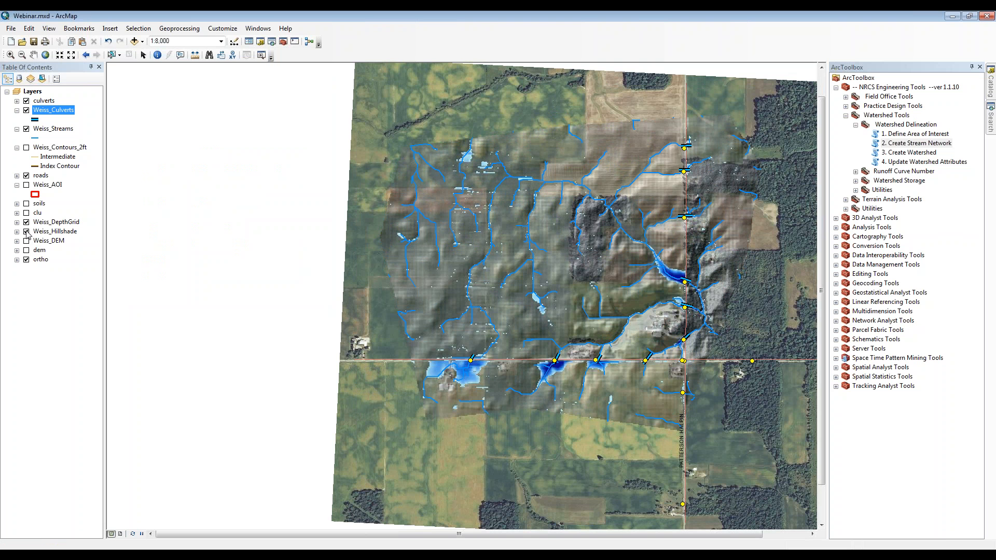
left_click(26, 232)
left_click(26, 223)
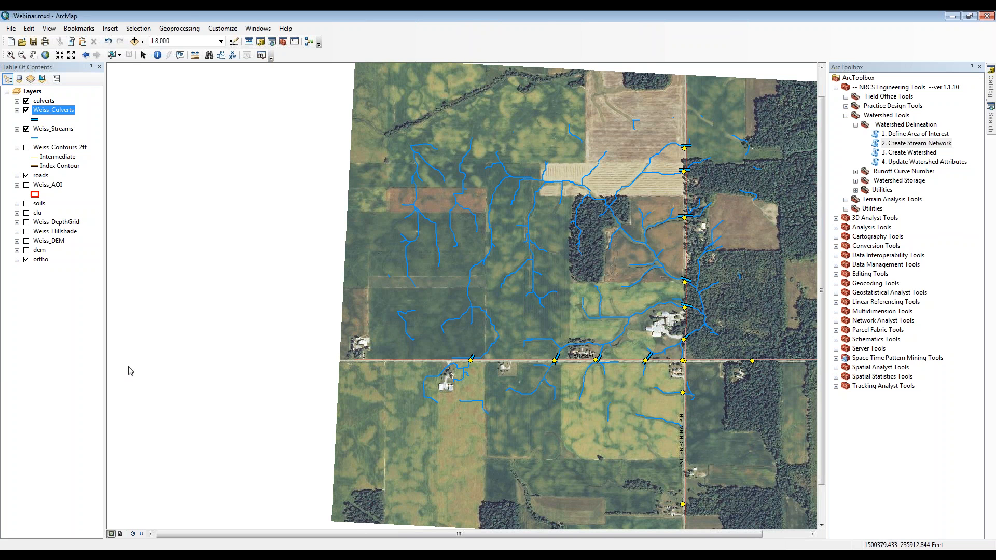
- Turn on the Weiss_AOI layer, check the streams against Weiss_DEM, and turn off Weiss_Culverts
left_click(26, 185)
left_click(26, 241)
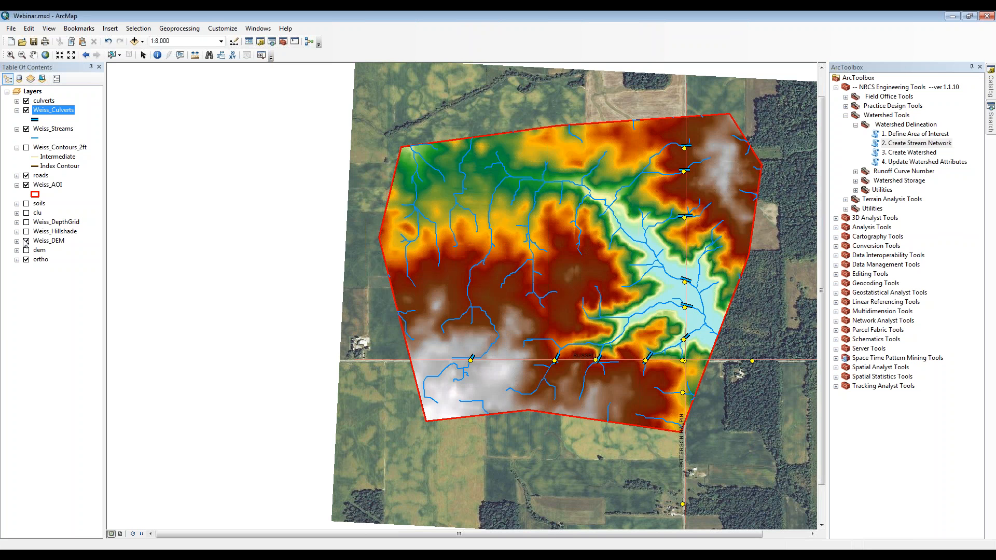
left_click(26, 241)
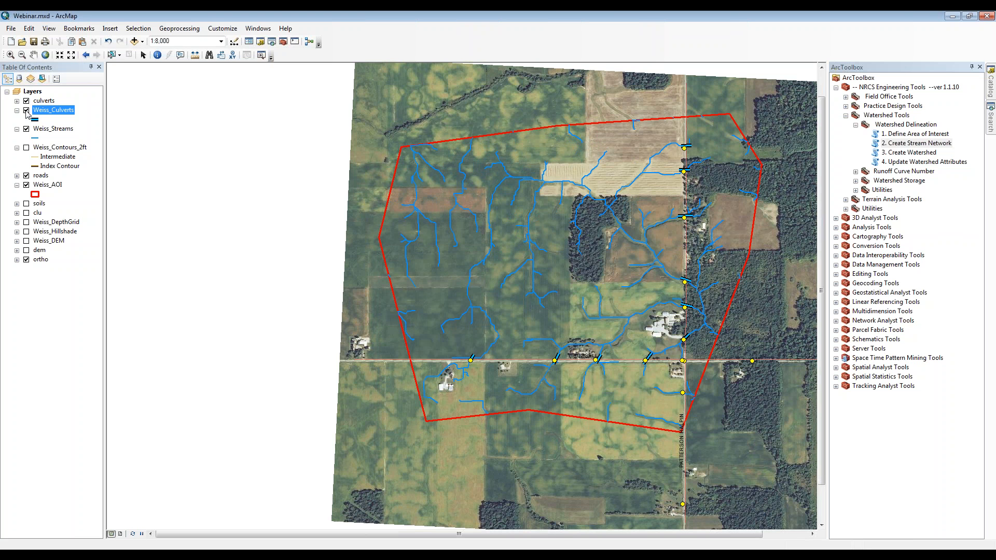
left_click(26, 110)
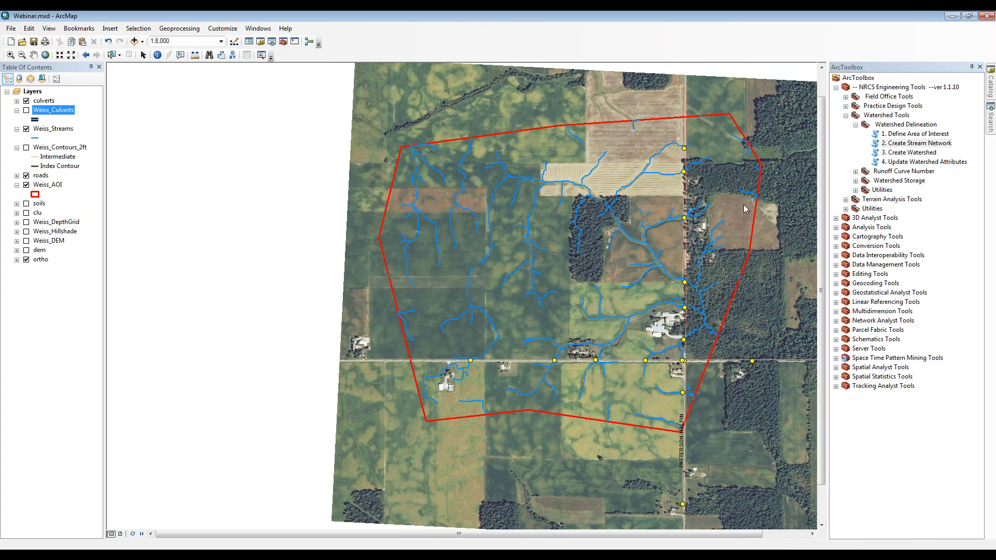
- Open the Create Watershed tool and choose Weiss_Streams as the AOI stream network feature
double_click(910, 155)
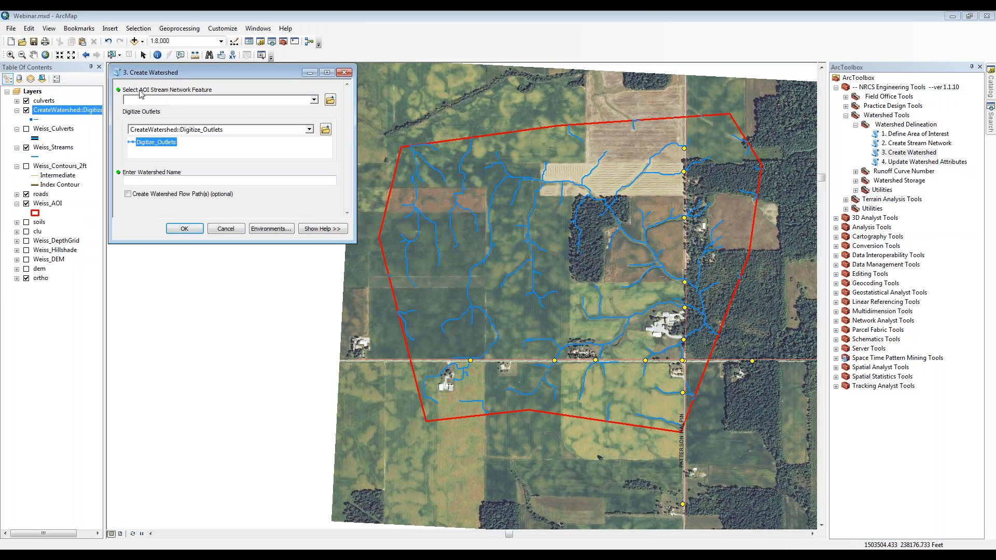
left_click(314, 100)
left_click(180, 121)
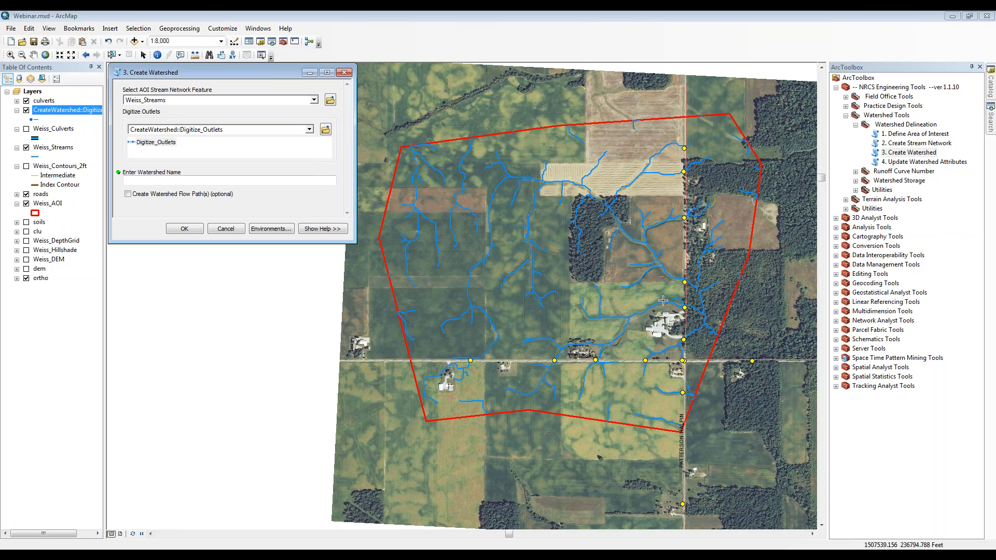
- Digitize an outlet line about 87 ft long across the main stream just upstream of the road culvert
scroll(681, 285, "up", 1)
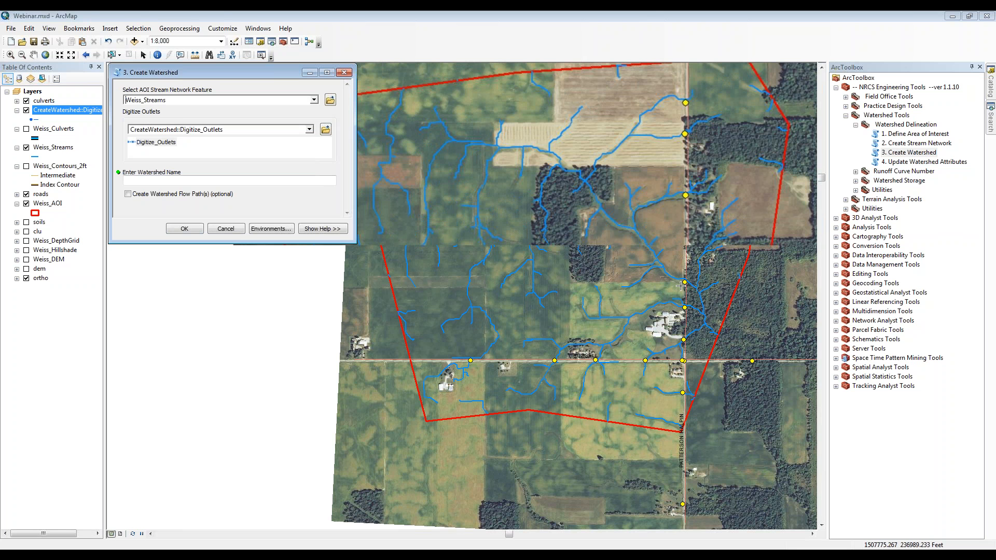
scroll(681, 285, "up", 1)
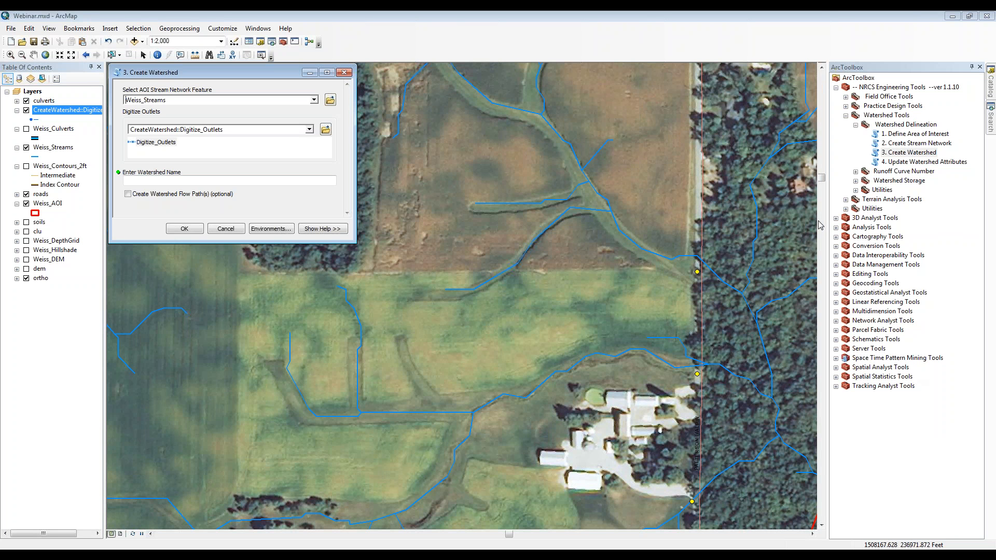
left_click(690, 244)
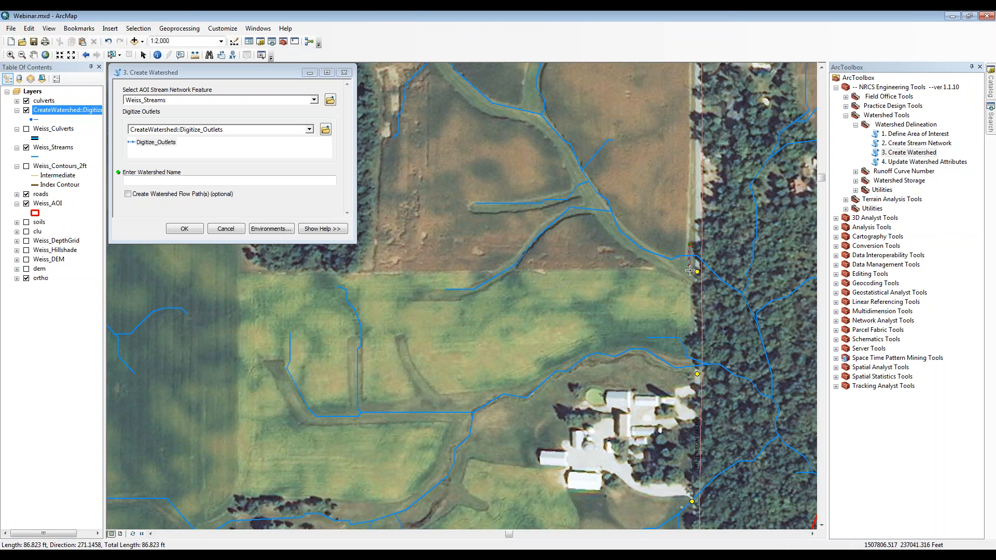
double_click(690, 270)
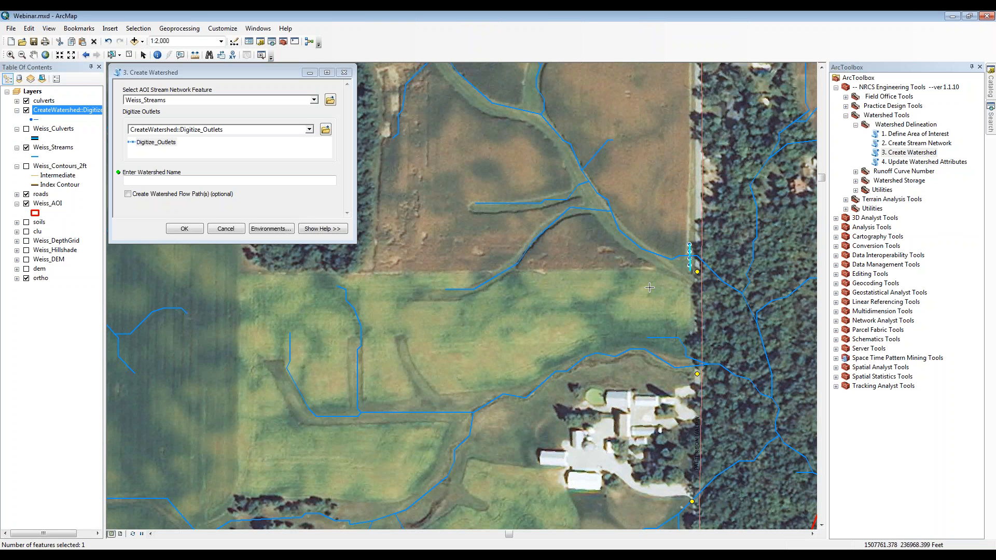
- Digitize outlet lines across the main stream below the confluence in the woods and at the waterway junction in the brown field
scroll(480, 223, "up", 1)
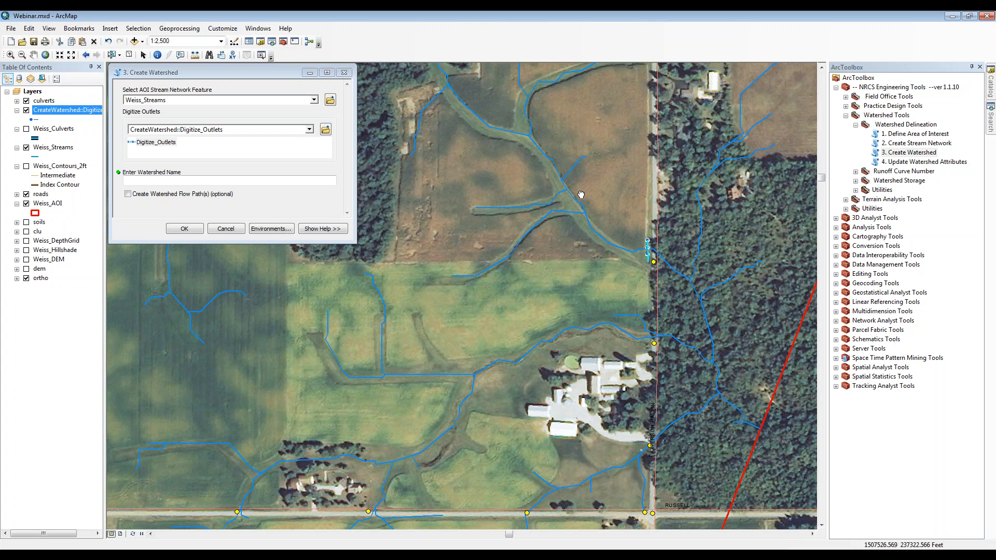
left_click_drag(581, 194, 581, 199)
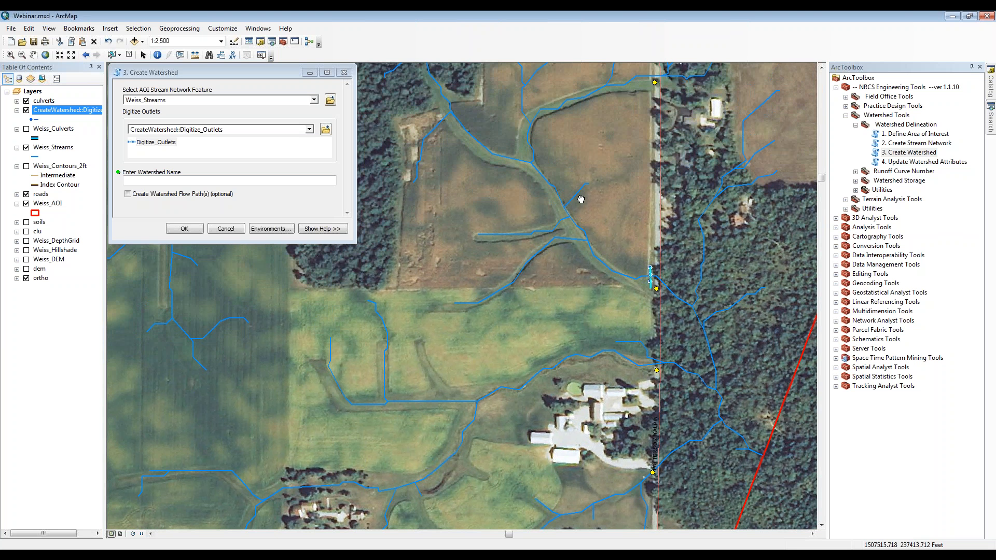
left_click_drag(581, 199, 632, 316)
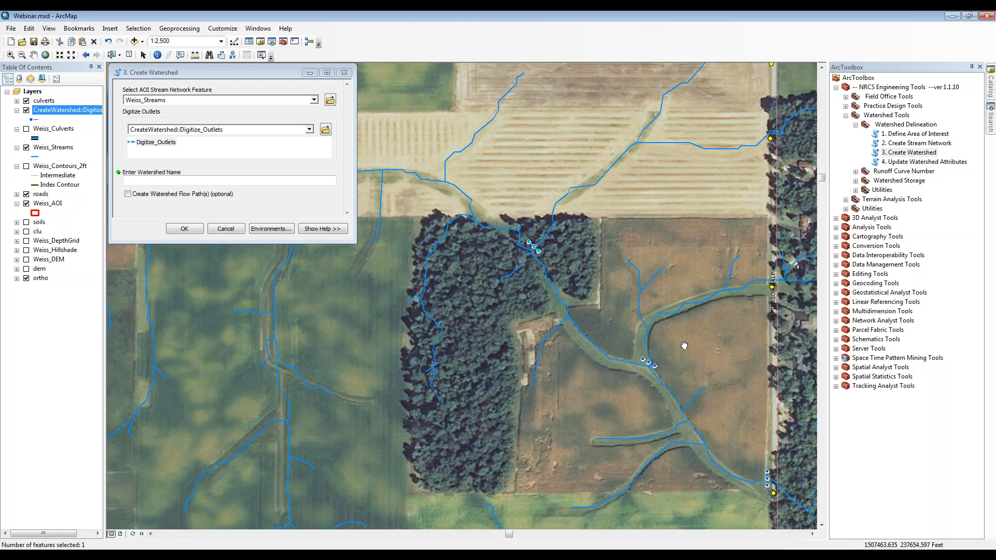
left_click_drag(684, 345, 602, 280)
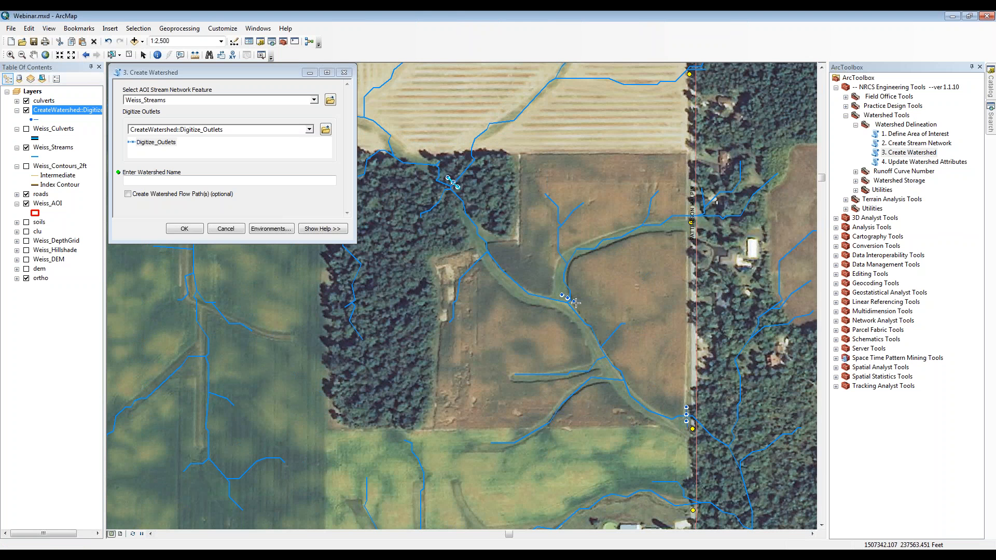
left_click(574, 302)
left_click(561, 296)
- Digitize a stray outlet off the streams in the brown field and delete it with the Edit tool
left_click(501, 403)
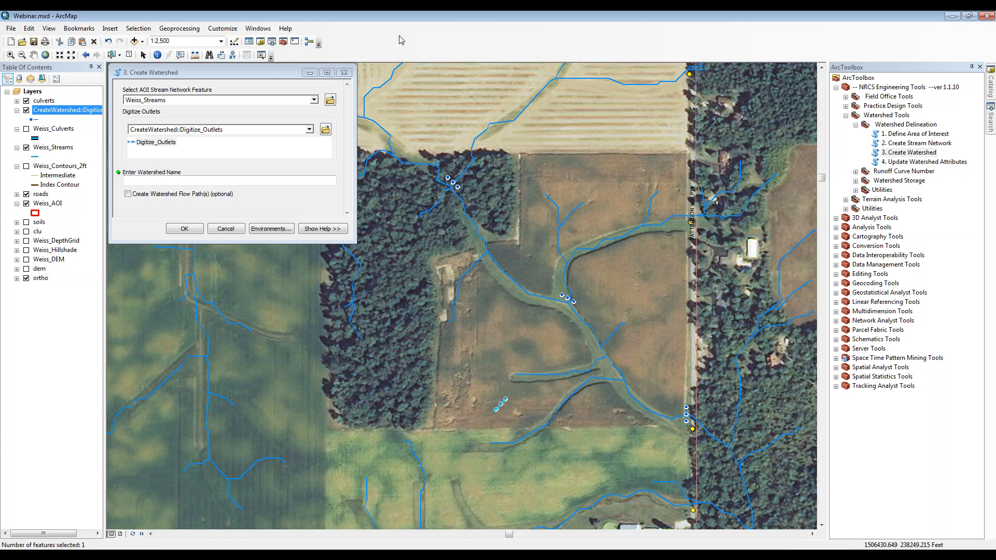
right_click(409, 46)
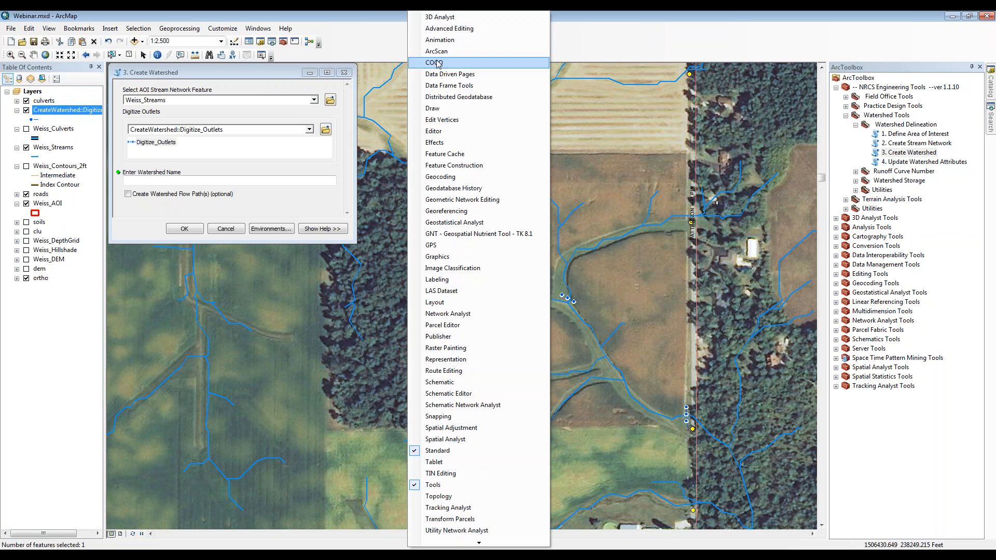
key("Escape")
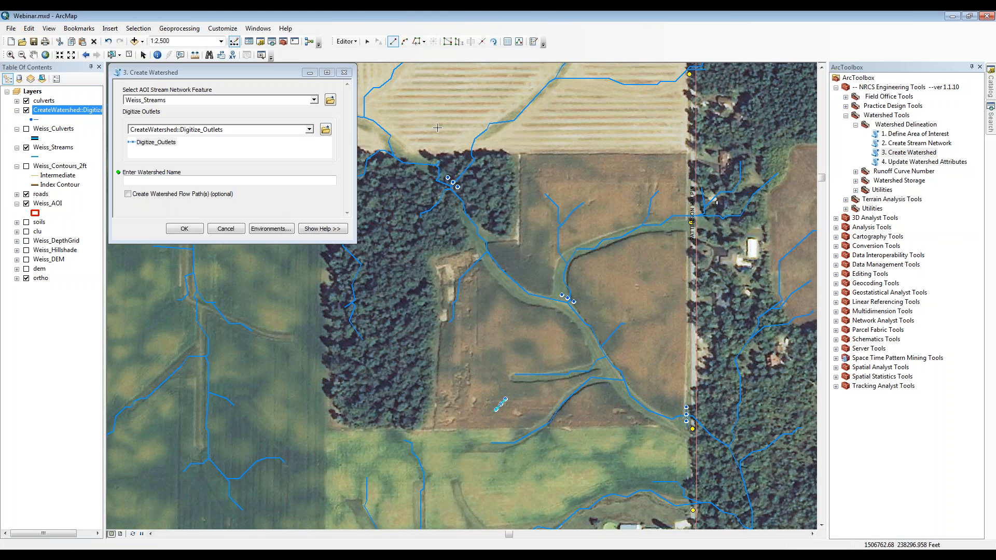
left_click(367, 44)
left_click(501, 404)
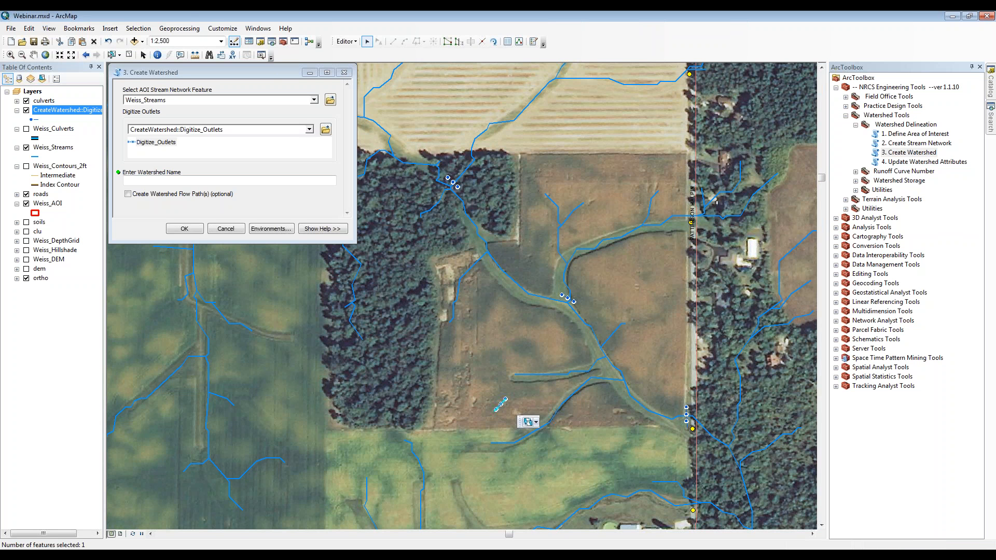
right_click(503, 402)
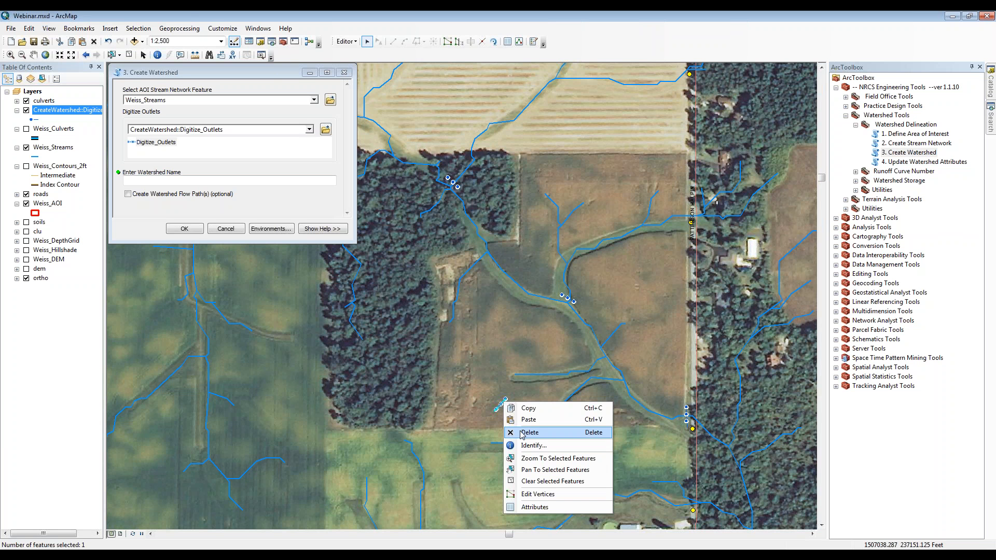
left_click(519, 432)
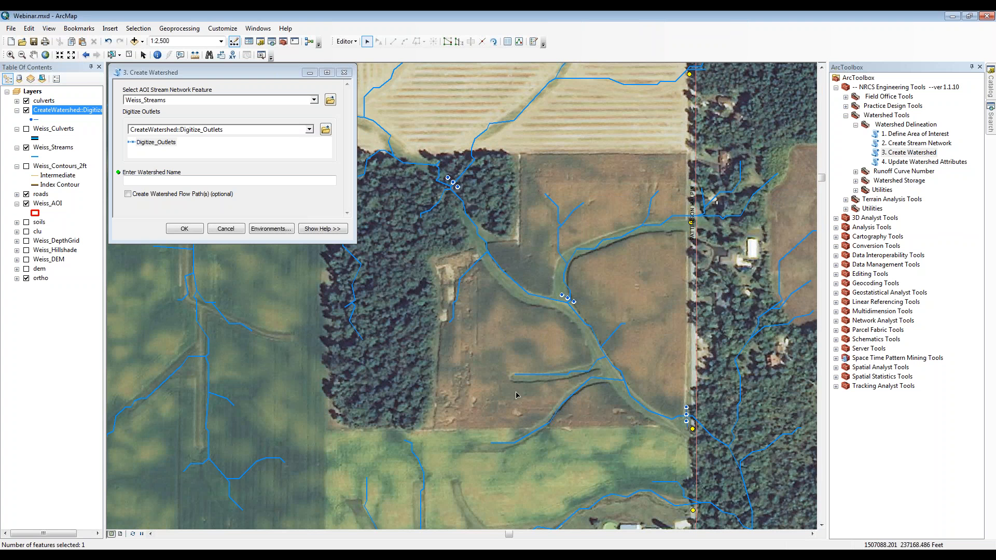
- Digitize another outlet line across the tributary just upstream of the junction in the brown field
left_click(140, 143)
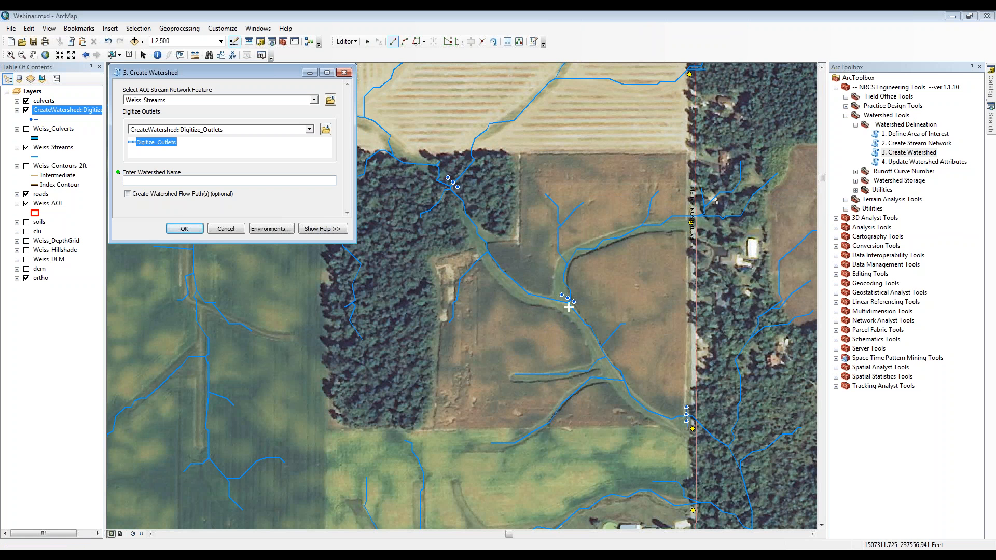
left_click(568, 255)
left_click(568, 256)
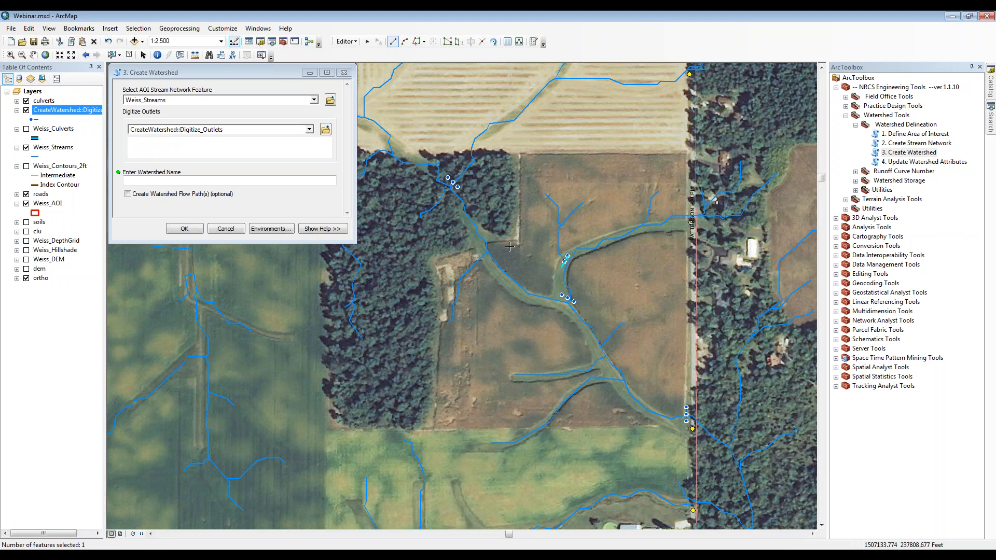
- Enter the watershed name, enable the optional watershed flow paths, run Create Watershed, and close the completed dialog
left_click(250, 181)
left_click(249, 182)
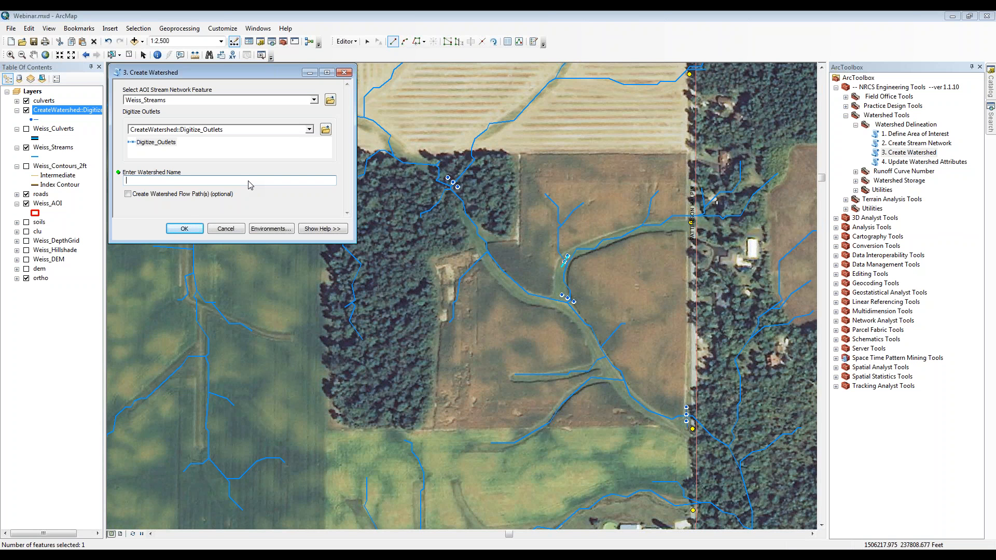
type("anell")
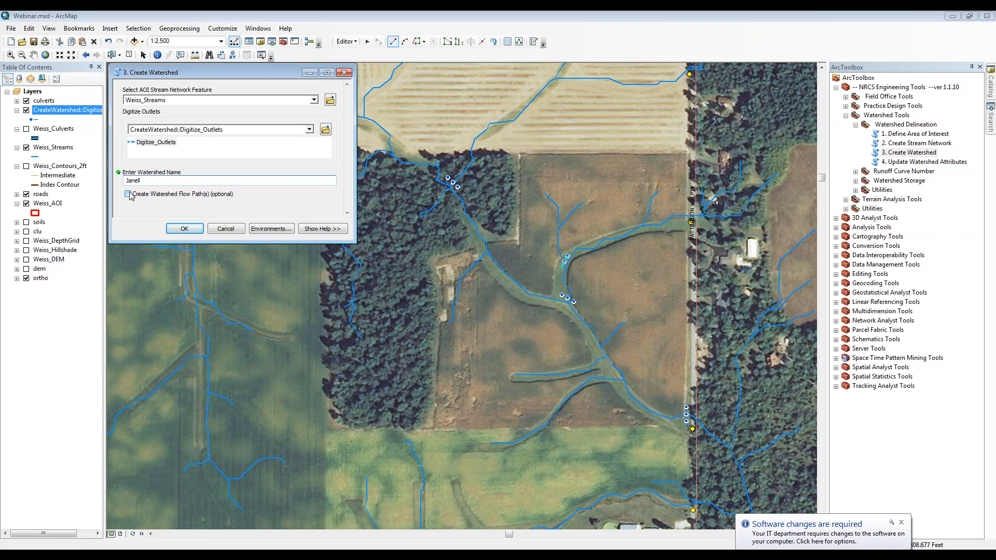
left_click(128, 195)
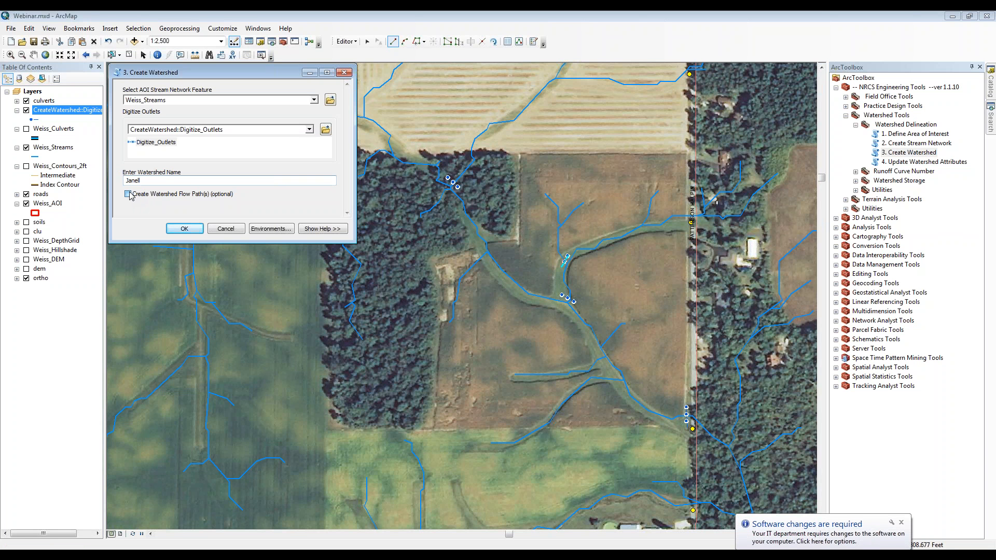
left_click(184, 230)
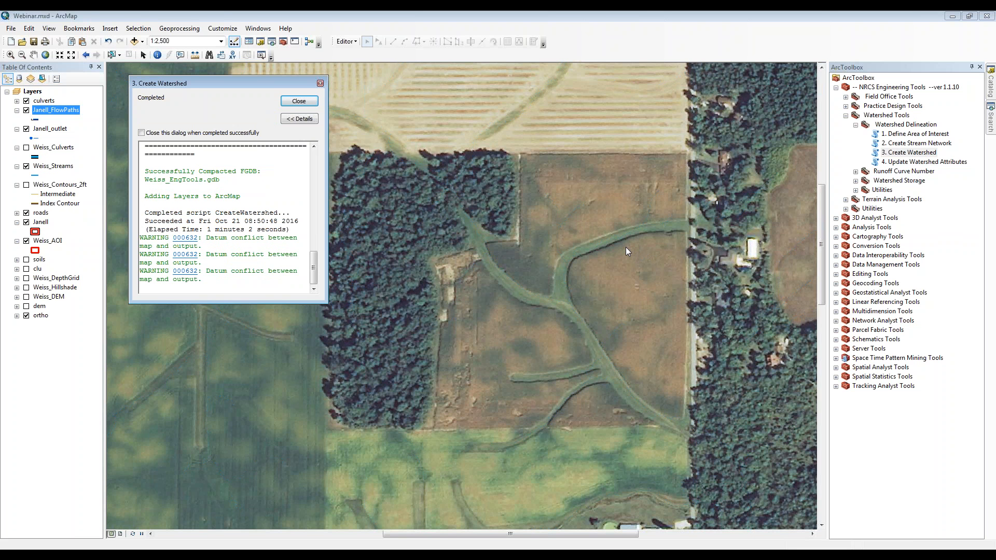
left_click(299, 102)
- Turn off the Weiss_Streams and Weiss_AOI layers and select the large Subbasin 1 polygon on the map
scroll(450, 227, "up", 3)
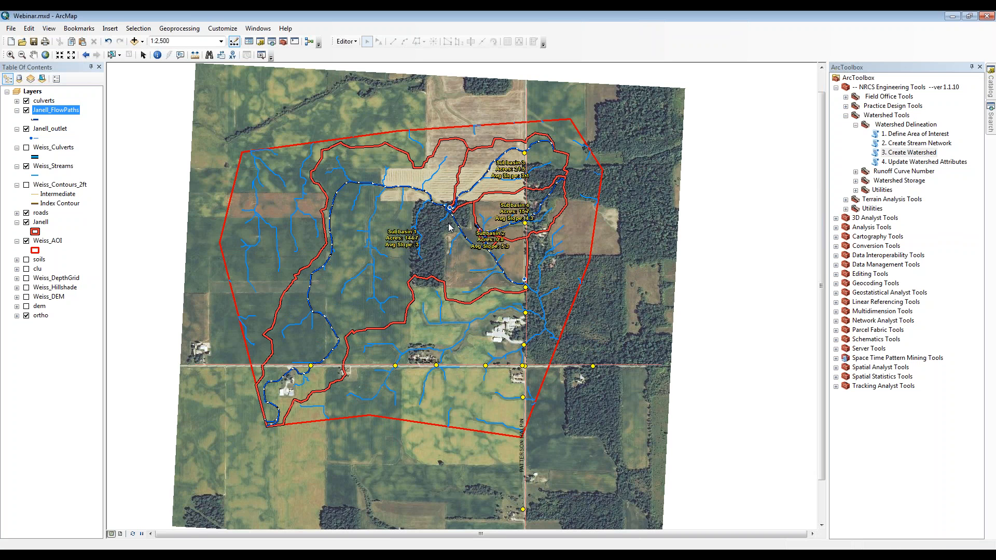
left_click_drag(451, 227, 481, 264)
left_click(26, 166)
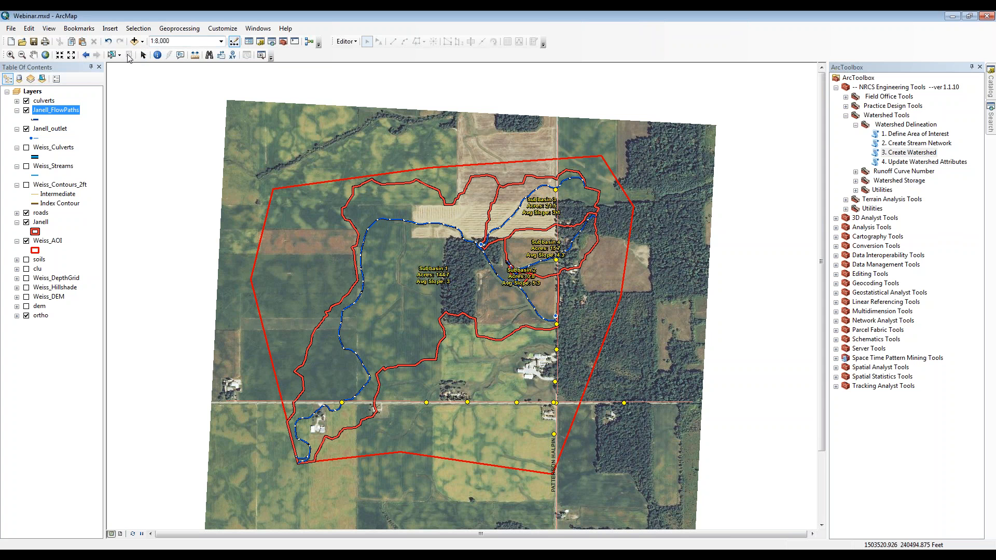
left_click(111, 55)
left_click(482, 341)
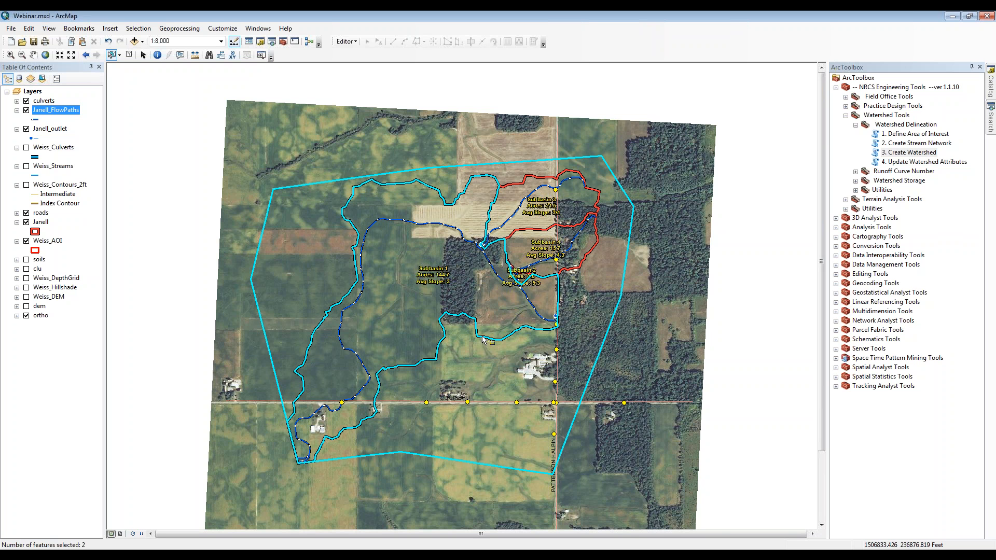
left_click(27, 244, "ctrl")
left_click(26, 242)
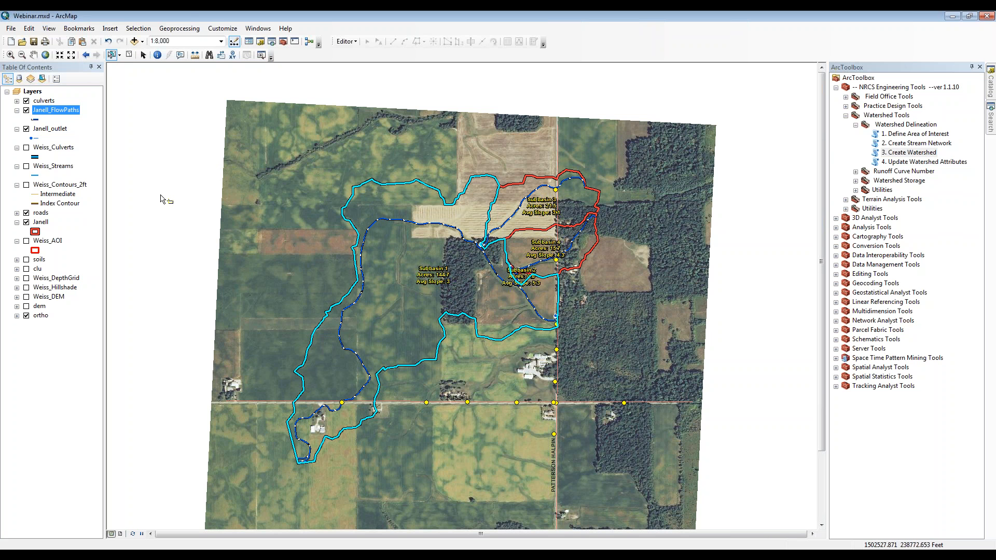
- Open the new watershed layer's attribute table, enlarge it, and highlight the records for subbasins 2 and 3 in turn
right_click(45, 223)
left_click(70, 252)
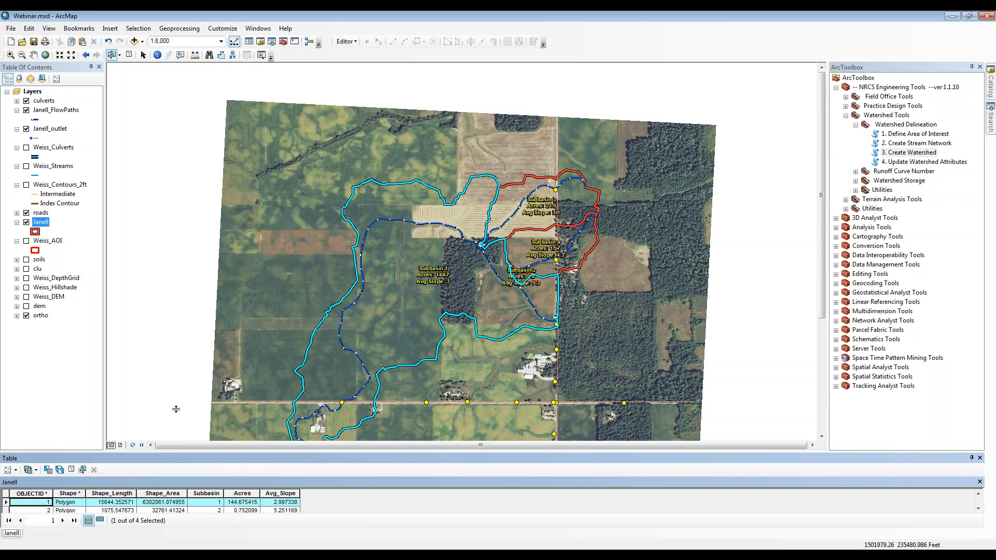
left_click_drag(173, 451, 173, 384)
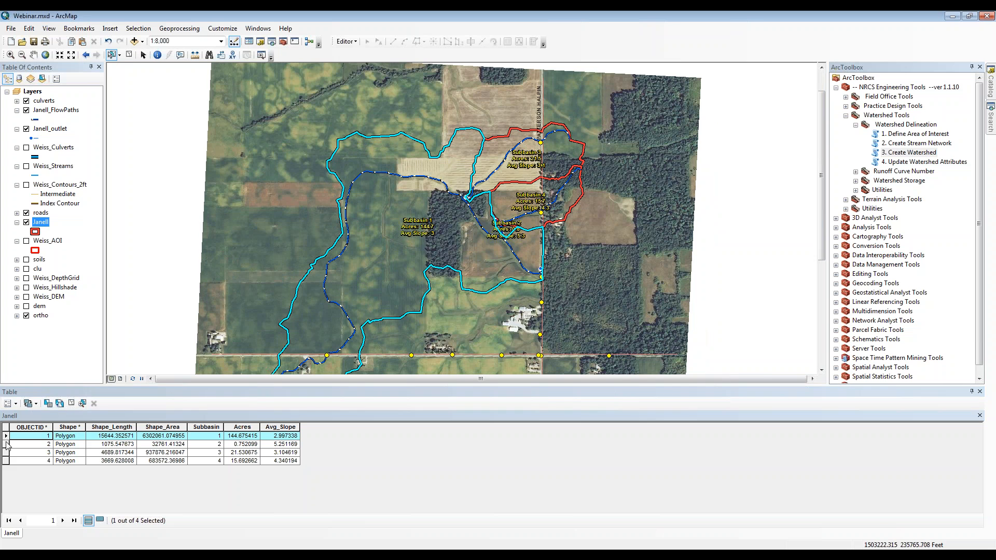
left_click(7, 444)
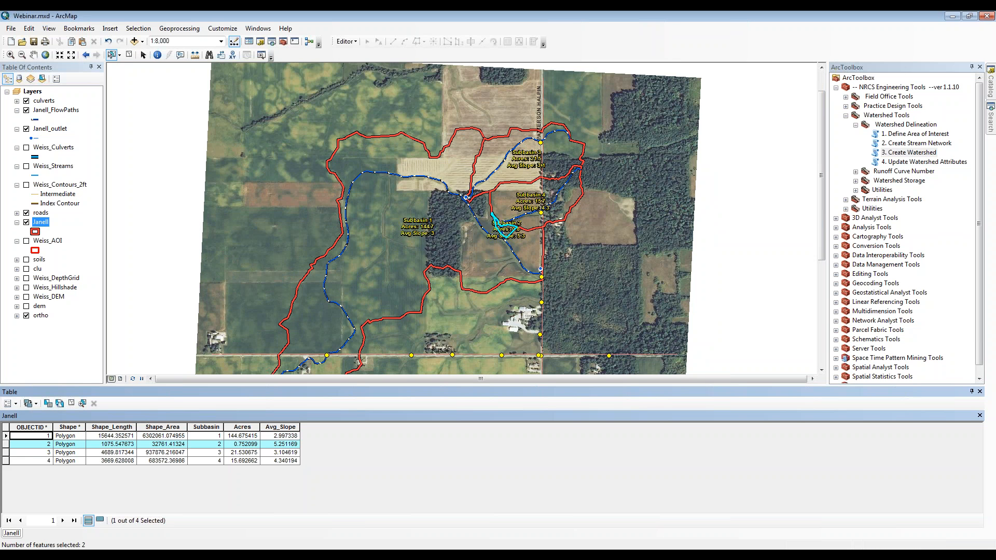
left_click(6, 452)
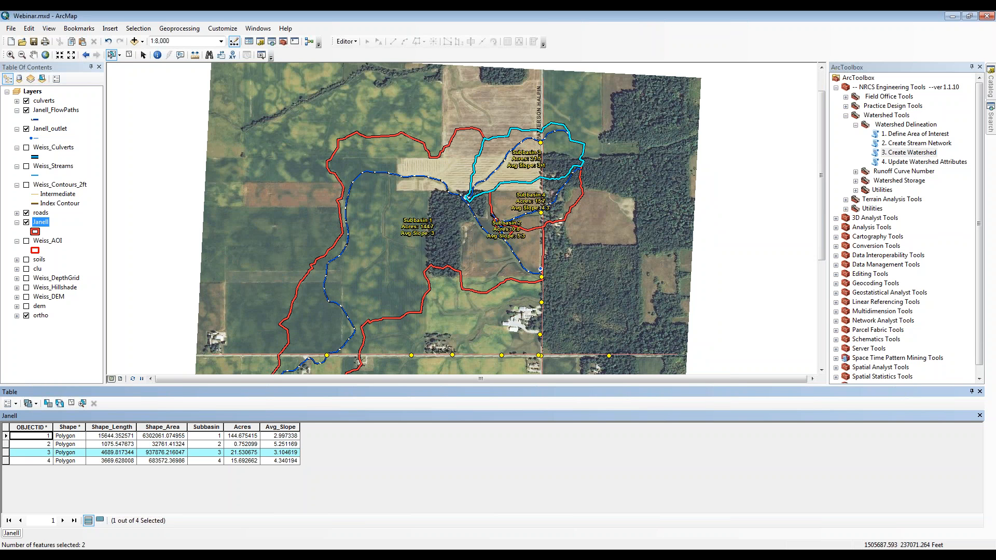
- Identify the Subbasin 1 flow path using the flow paths layer as the source, and close the results
left_click_drag(380, 271, 381, 230)
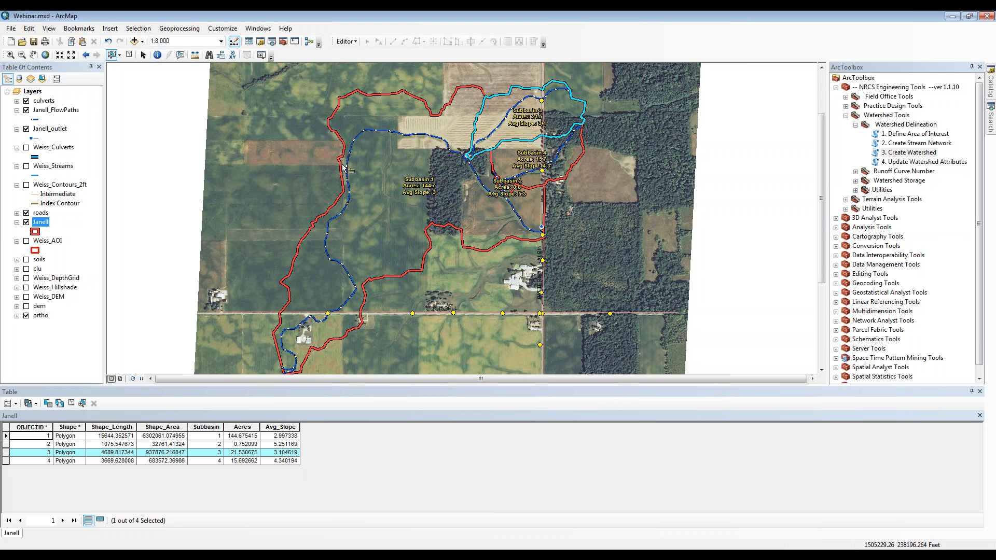
left_click(156, 56)
left_click(362, 131)
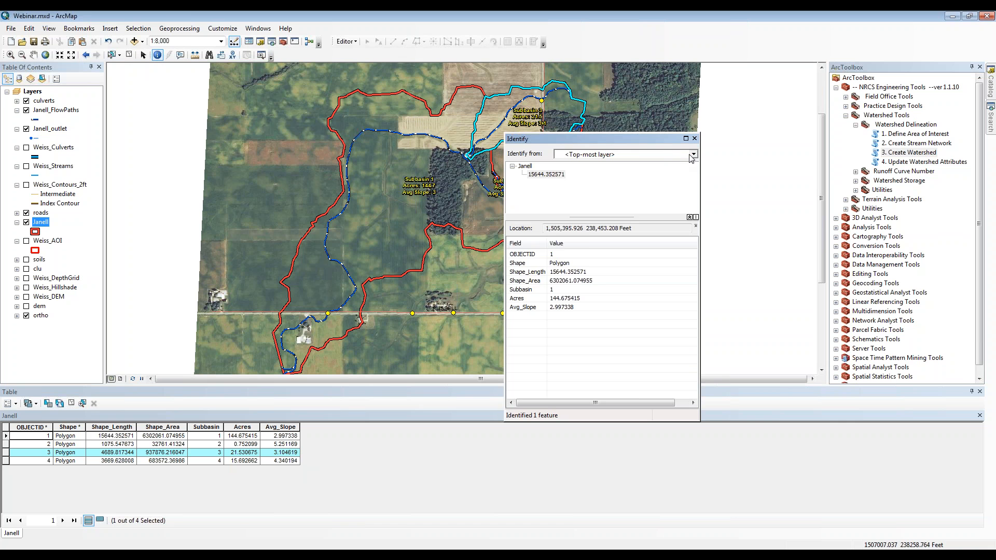
left_click(693, 154)
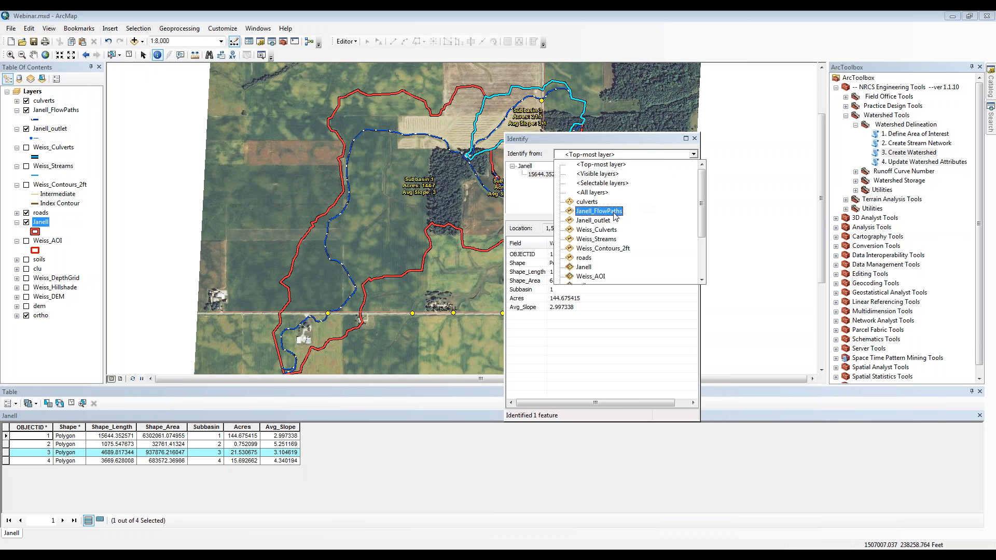
left_click(599, 211)
left_click(454, 195)
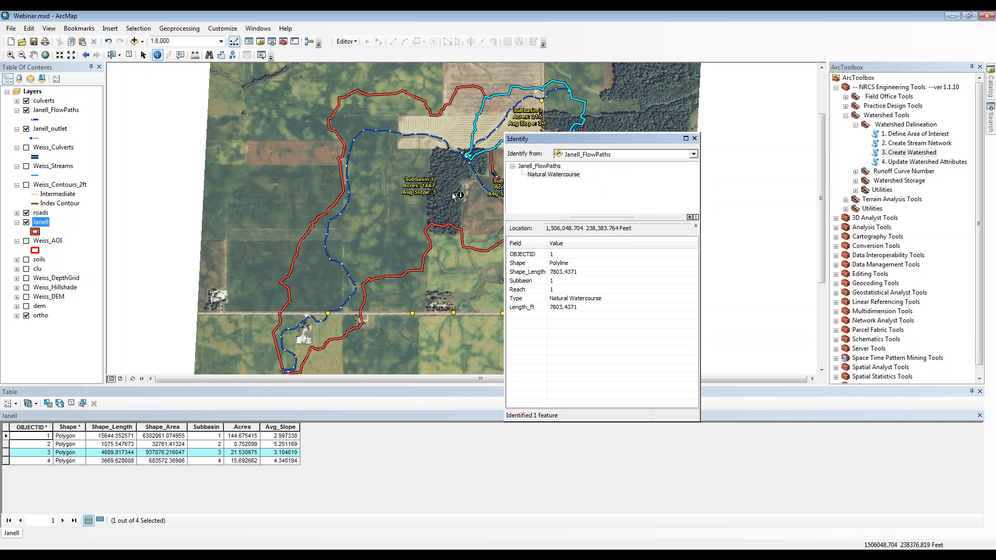
left_click(694, 138)
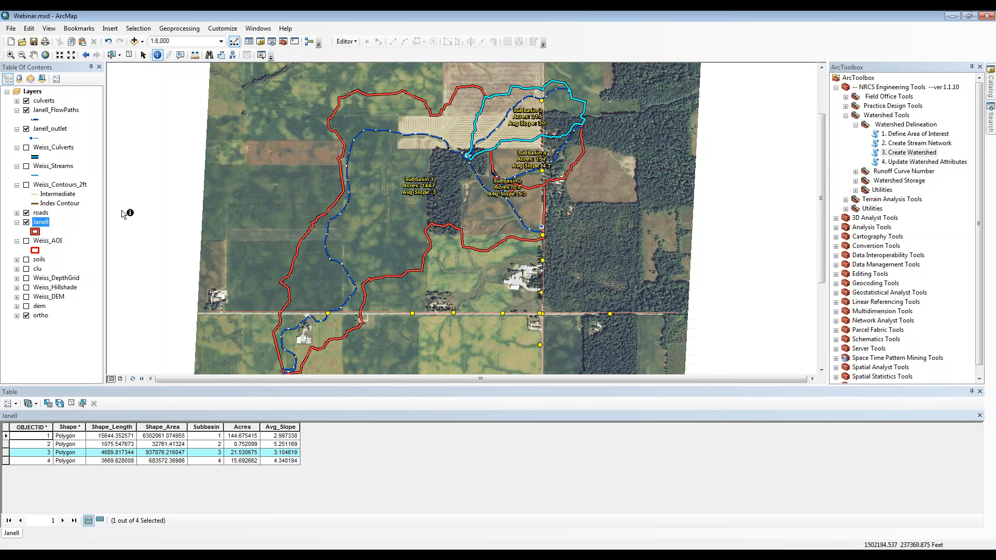
- Turn on feature labels for the watershed flow paths layer
right_click(50, 111)
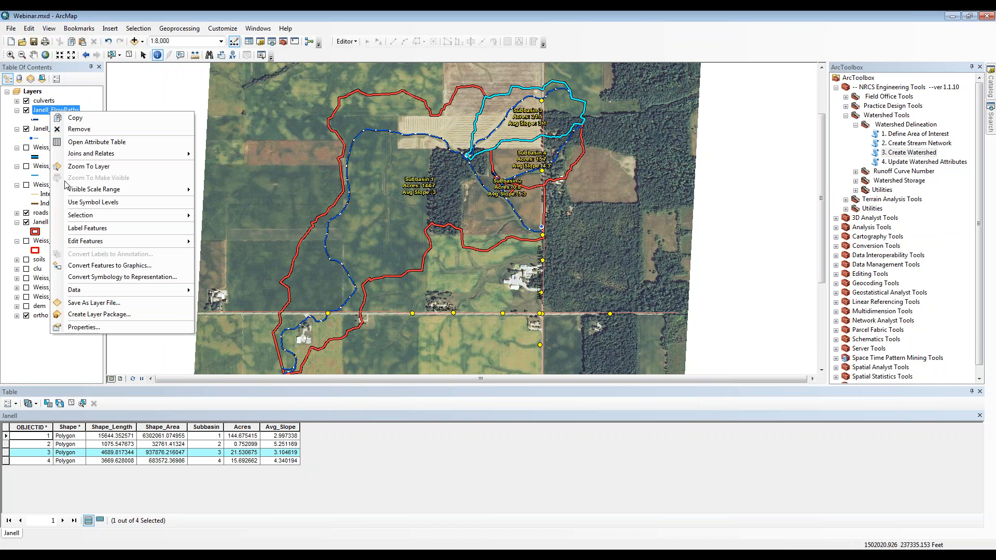
left_click(82, 233)
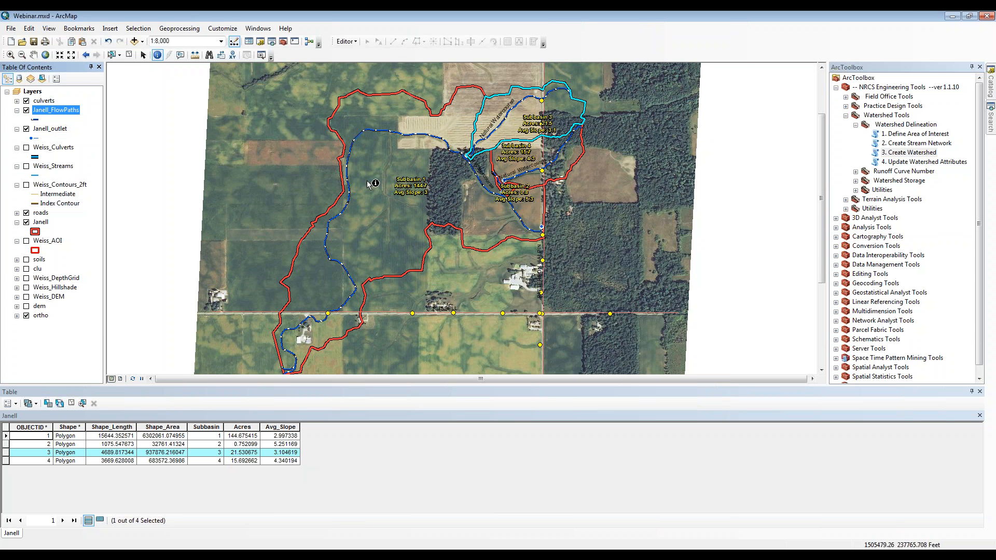
- Set the watershed flow paths layer's label field to Length_ft and apply it to the map
right_click(59, 112)
left_click(88, 330)
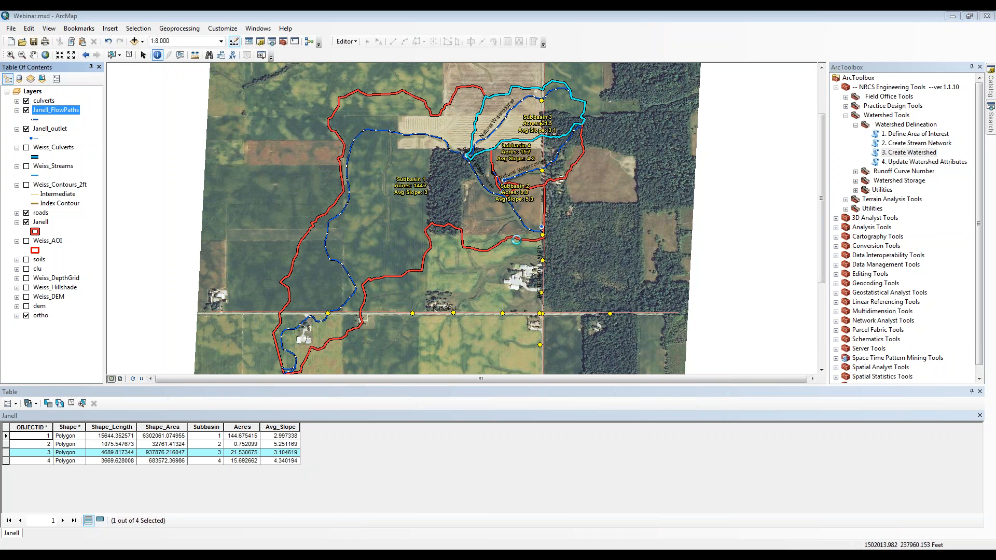
left_click(539, 250)
left_click(432, 293)
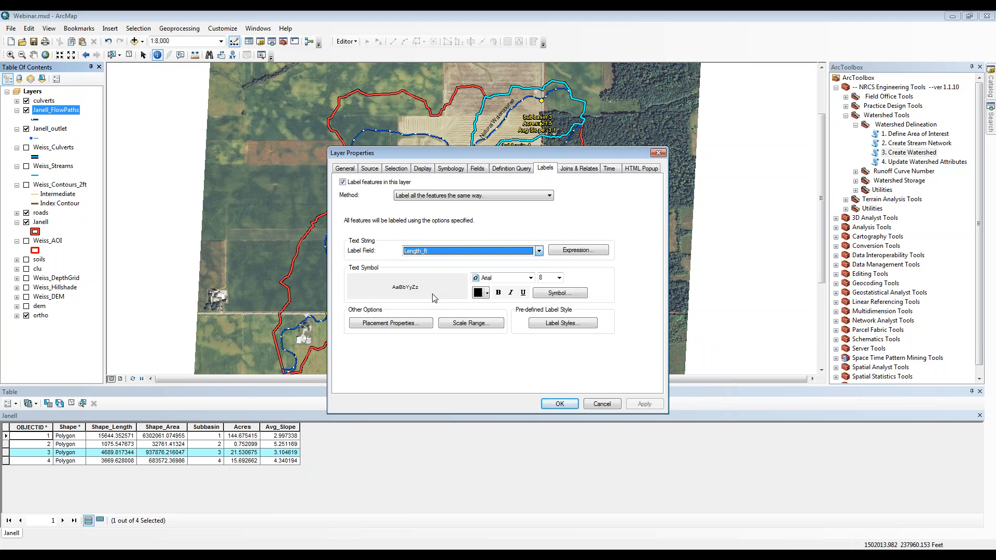
left_click(559, 404)
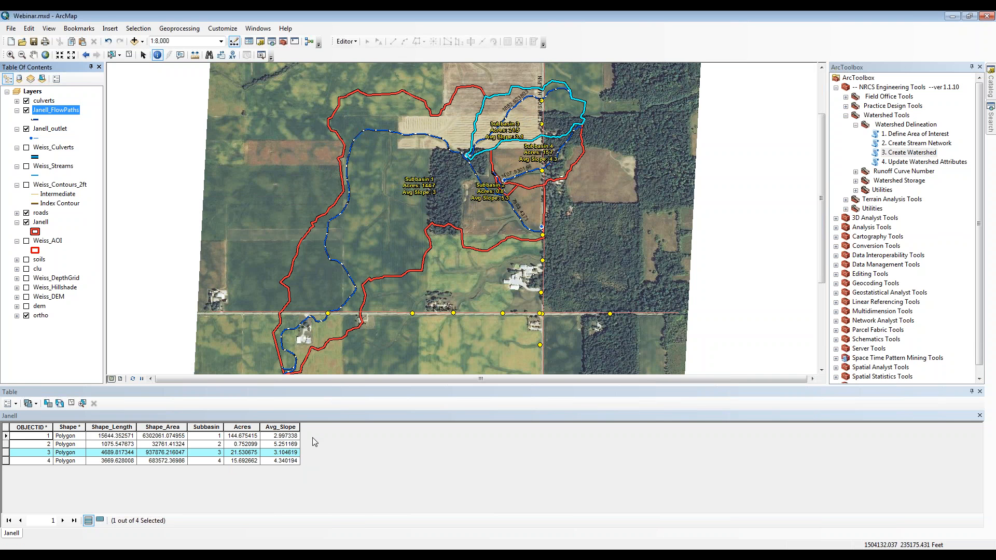
- Open the flow paths layer's attribute table and format the Length_ft field to show 0 decimal places
right_click(60, 113)
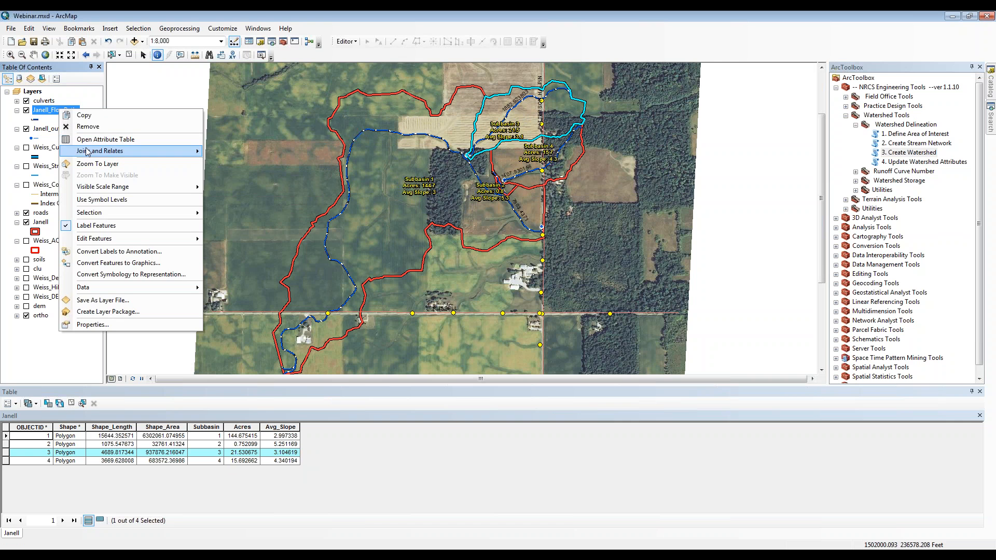
left_click(102, 140)
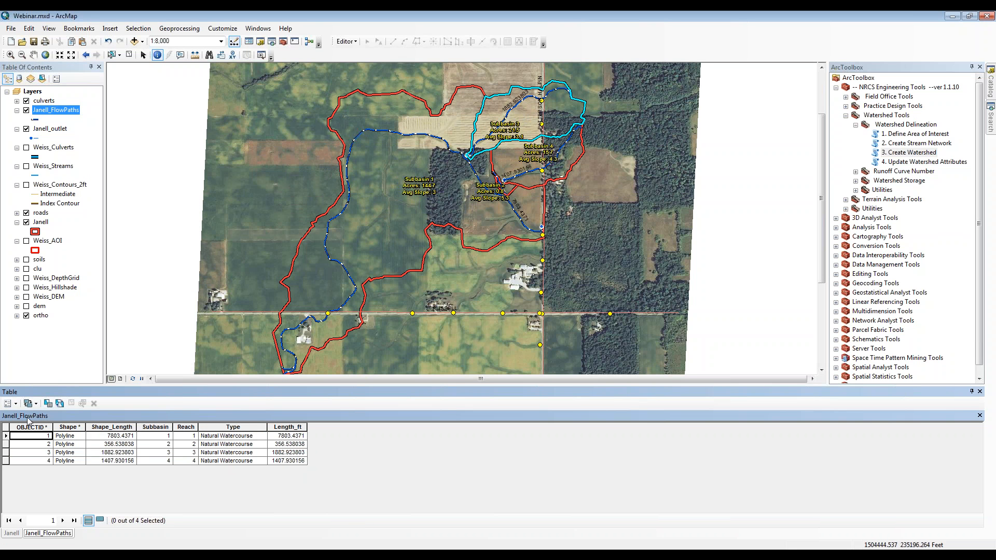
right_click(289, 426)
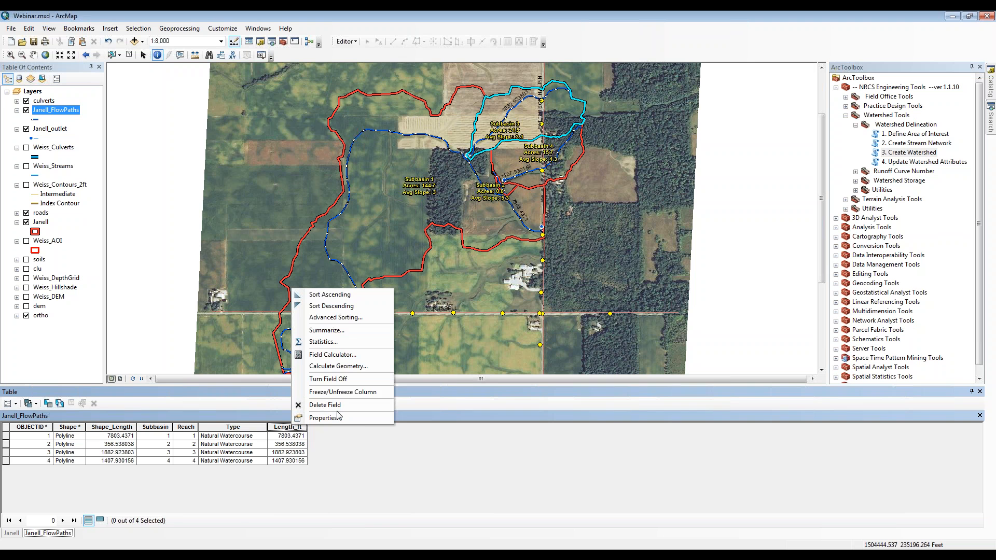
left_click(320, 417)
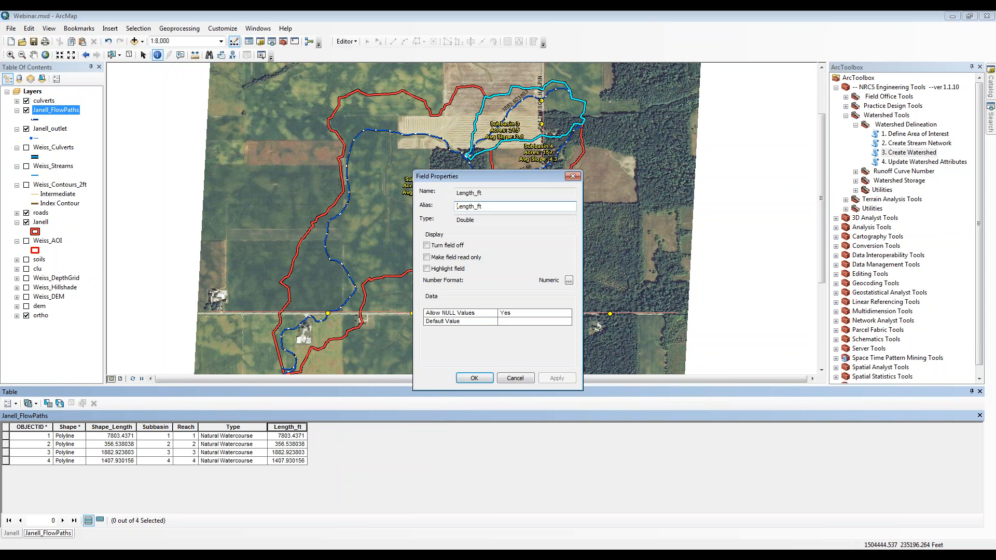
left_click(569, 281)
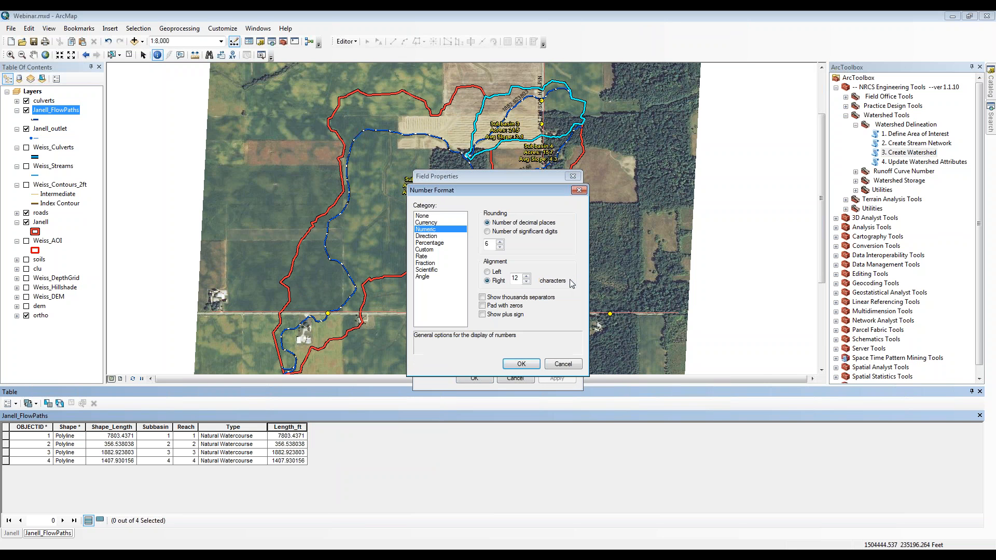
left_click_drag(491, 244, 479, 245)
type("0")
left_click(521, 363)
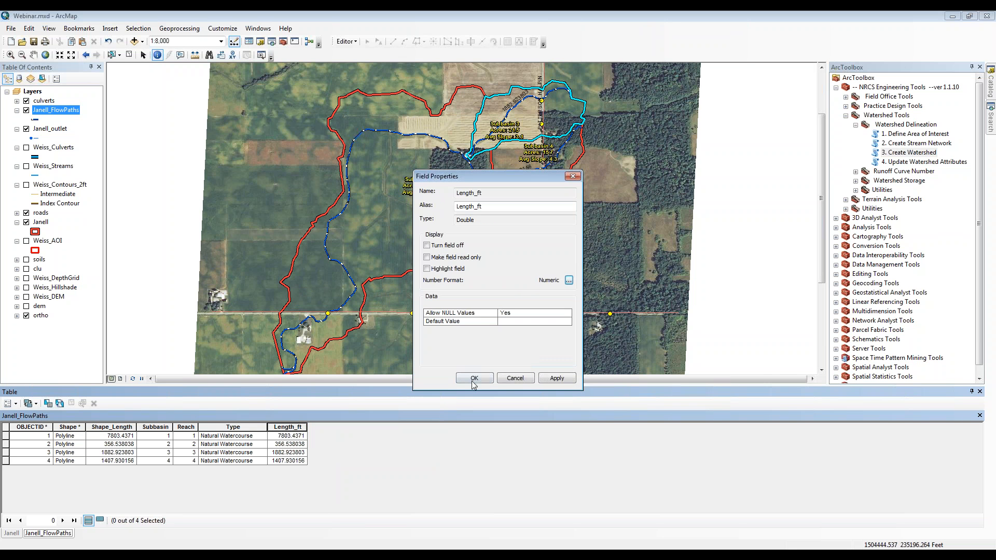
left_click(474, 378)
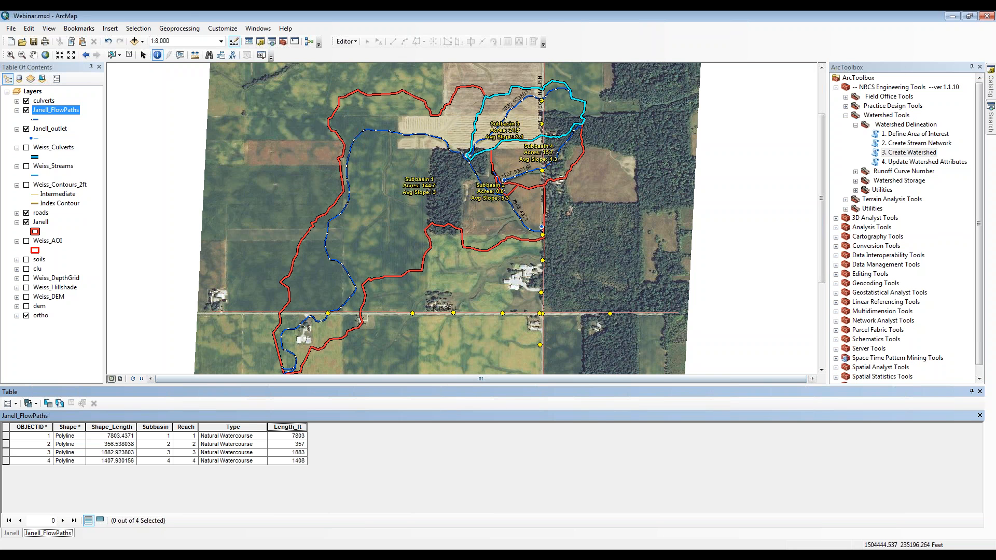
- Change the flow paths layer's label expression to append " ft" after the Length_ft value
left_click_drag(468, 301, 472, 300)
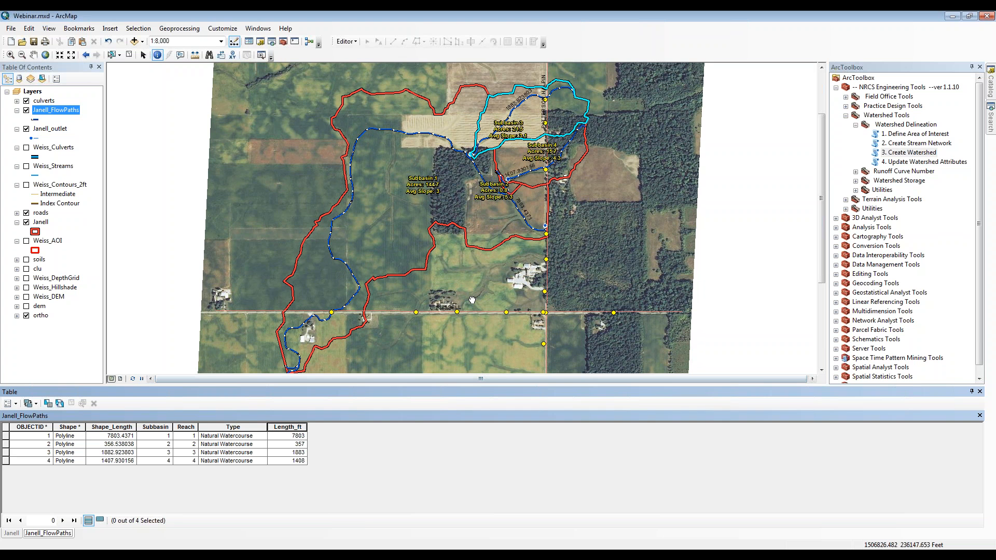
right_click(55, 110)
left_click(72, 329)
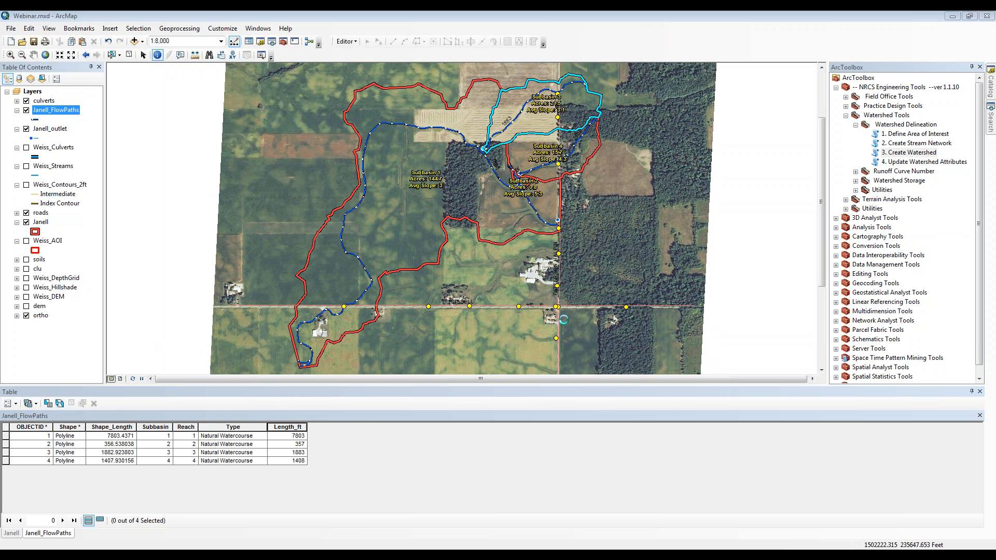
left_click(575, 251)
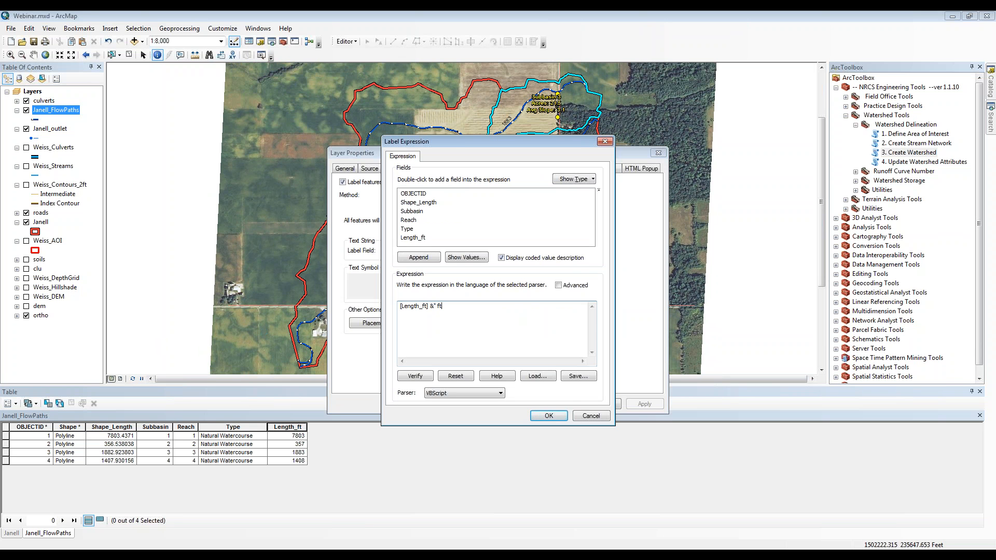
left_click(548, 416)
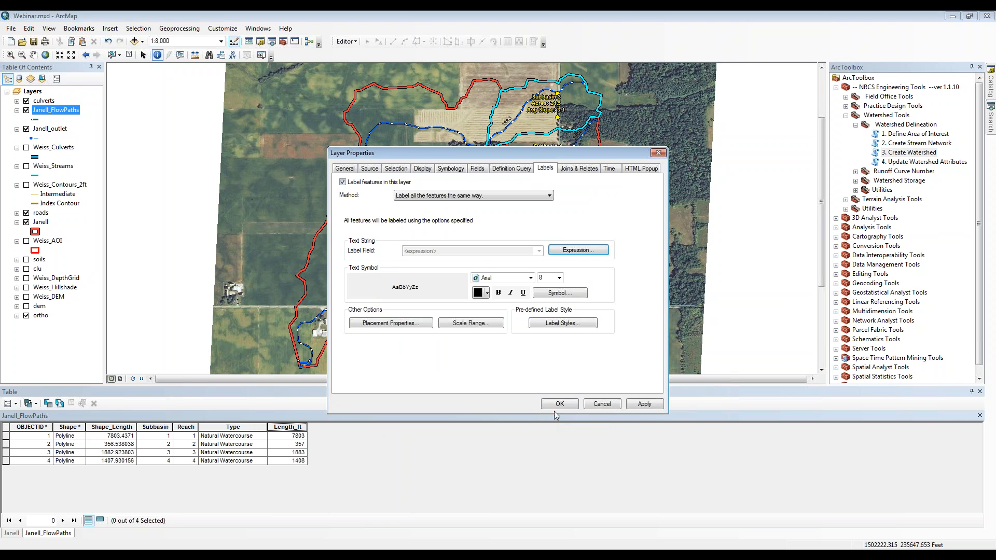
left_click(561, 405)
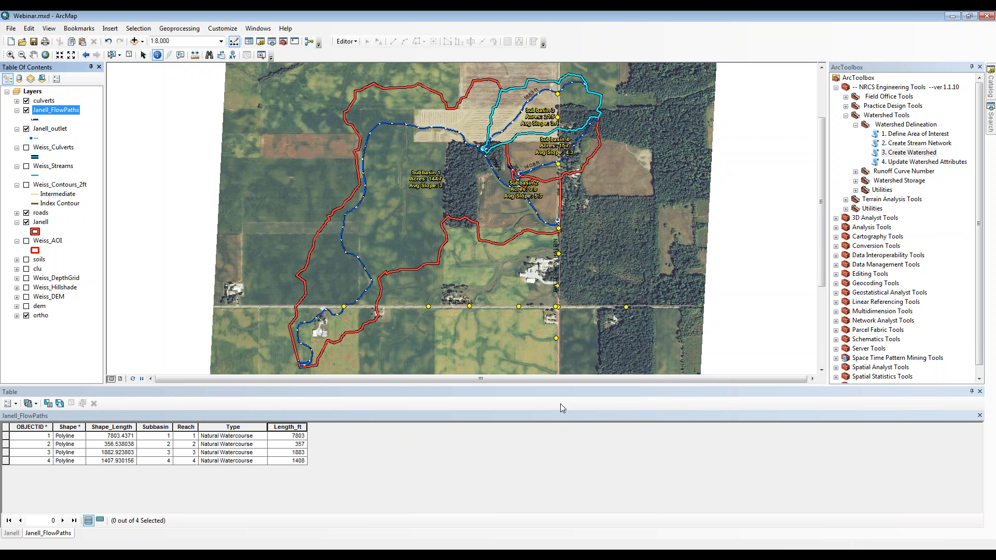
- Start the Prepare Soils and Landuse tool with the new watershed layer as watershed input and soils as soils input
left_click(856, 171)
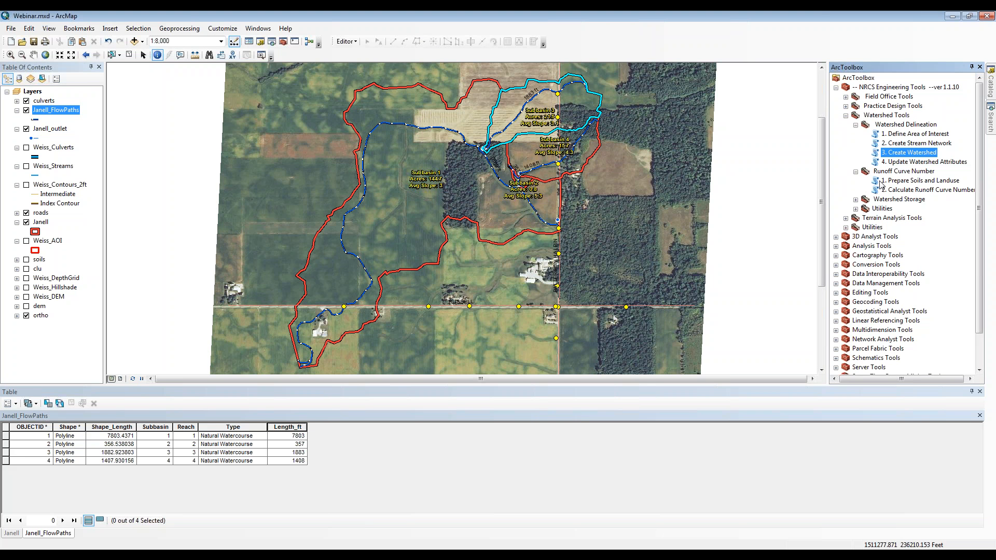
left_click(914, 181)
double_click(915, 182)
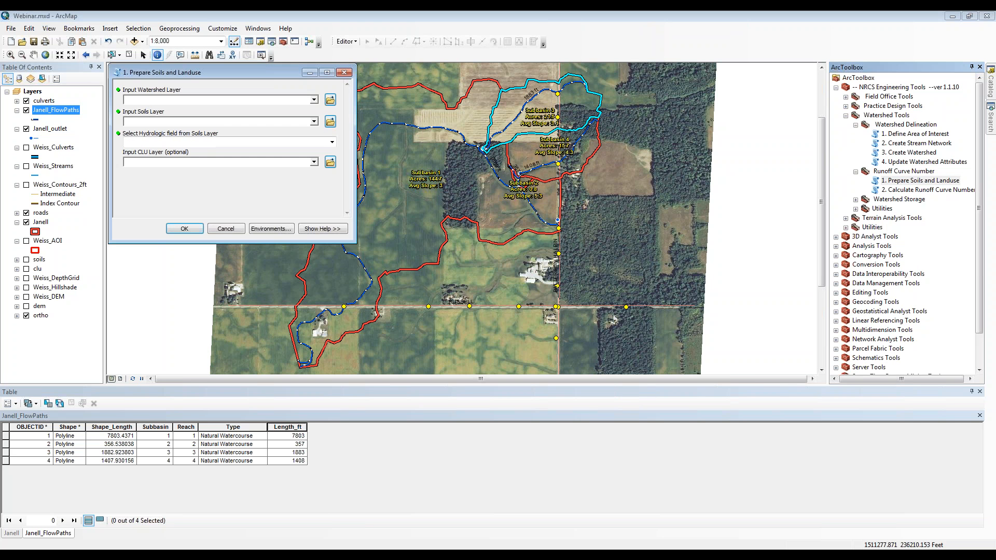
left_click(315, 100)
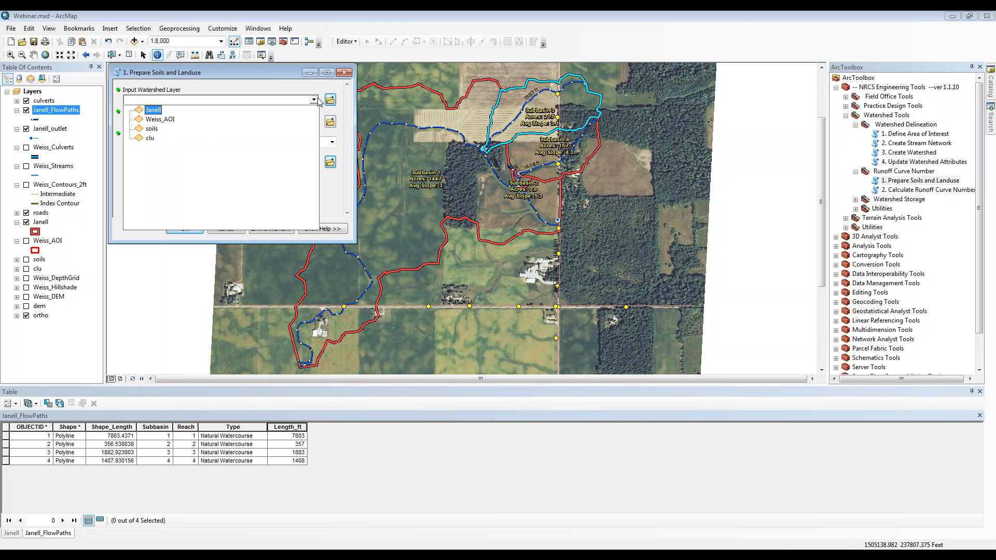
left_click(153, 110)
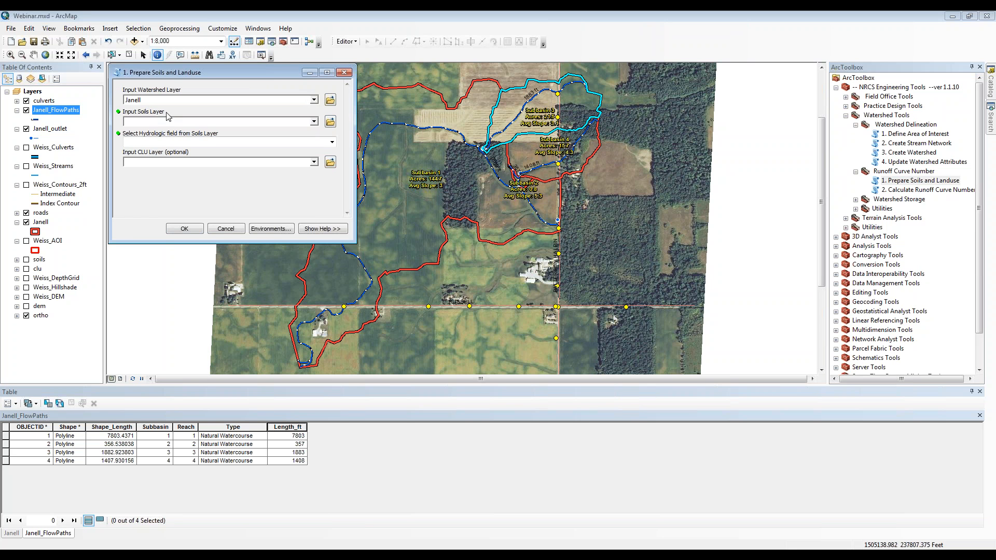
left_click(314, 122)
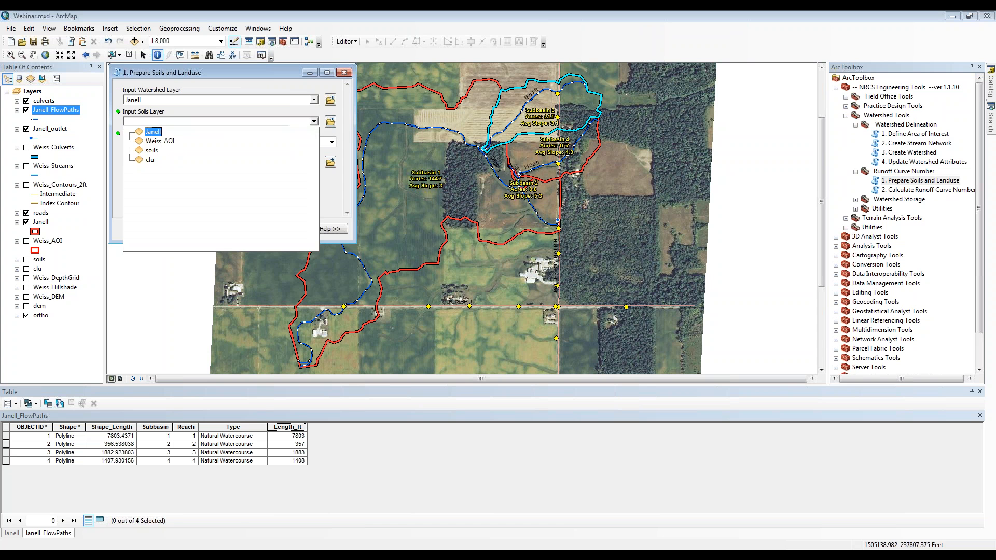
left_click(152, 151)
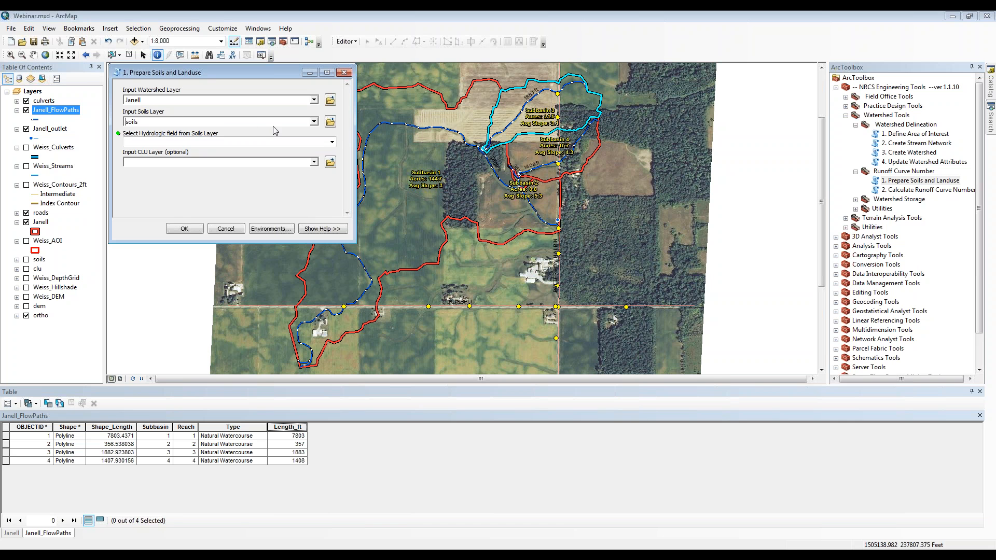
- Choose hydgroupdc as the hydrologic field, run Prepare Soils and Landuse, review its completion messages and close them
left_click(332, 142)
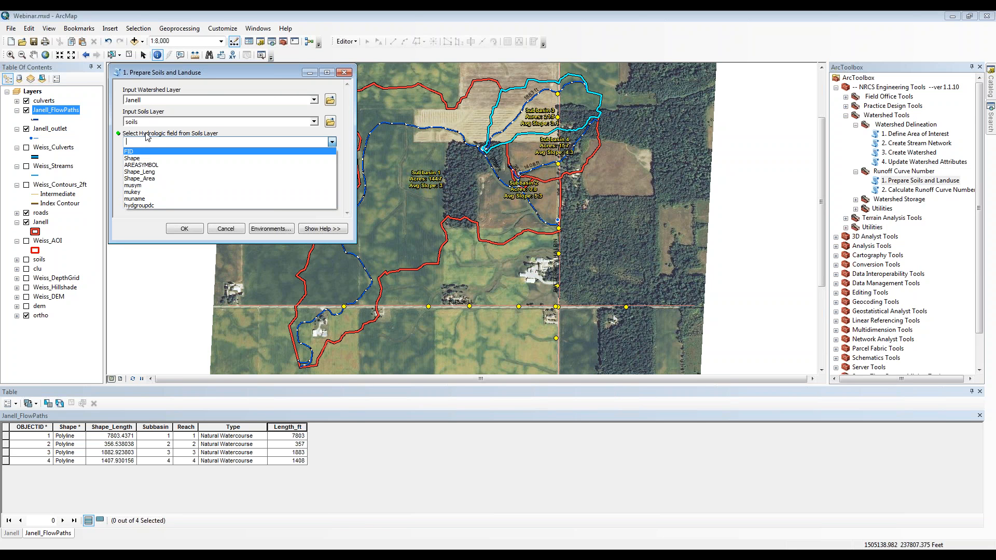
left_click(146, 206)
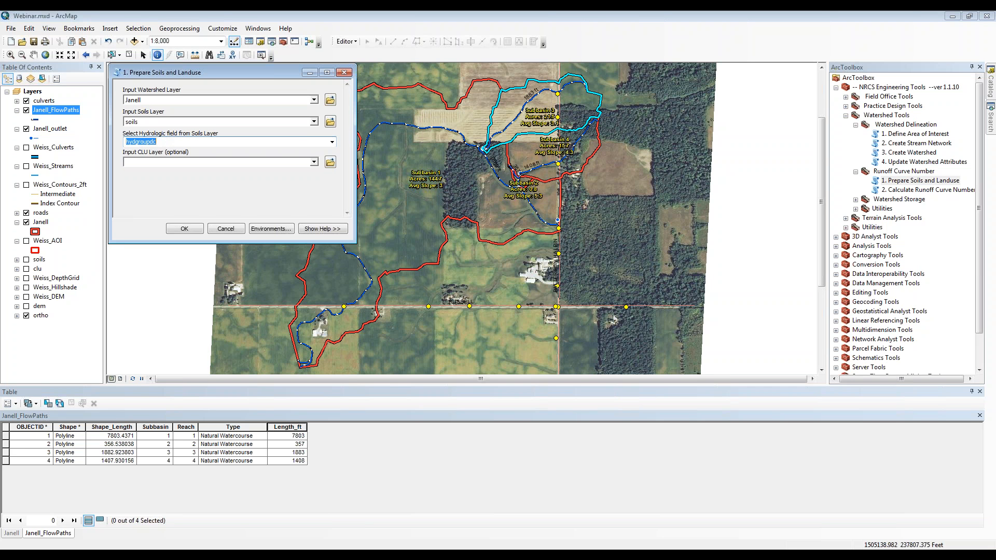
left_click(271, 179)
left_click(185, 230)
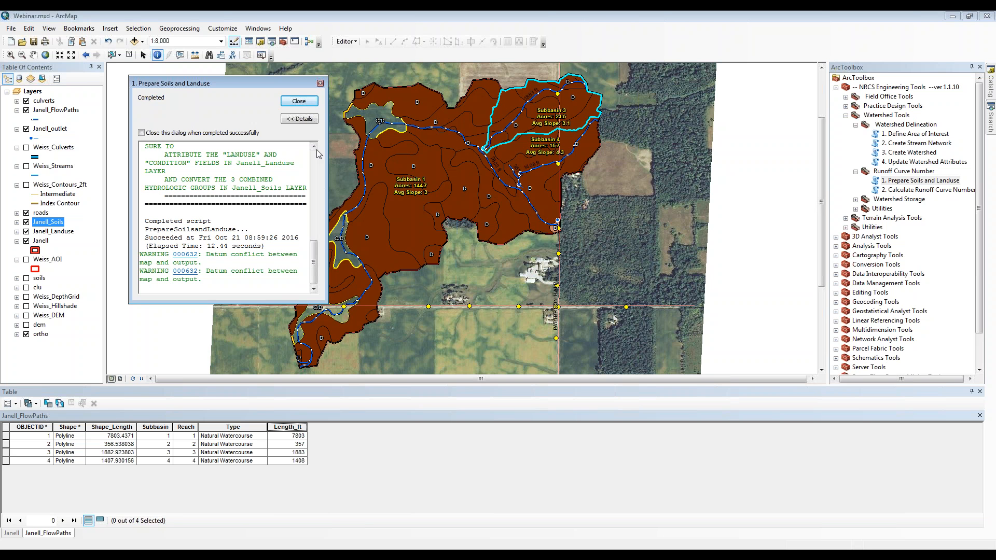
left_click_drag(315, 252, 314, 233)
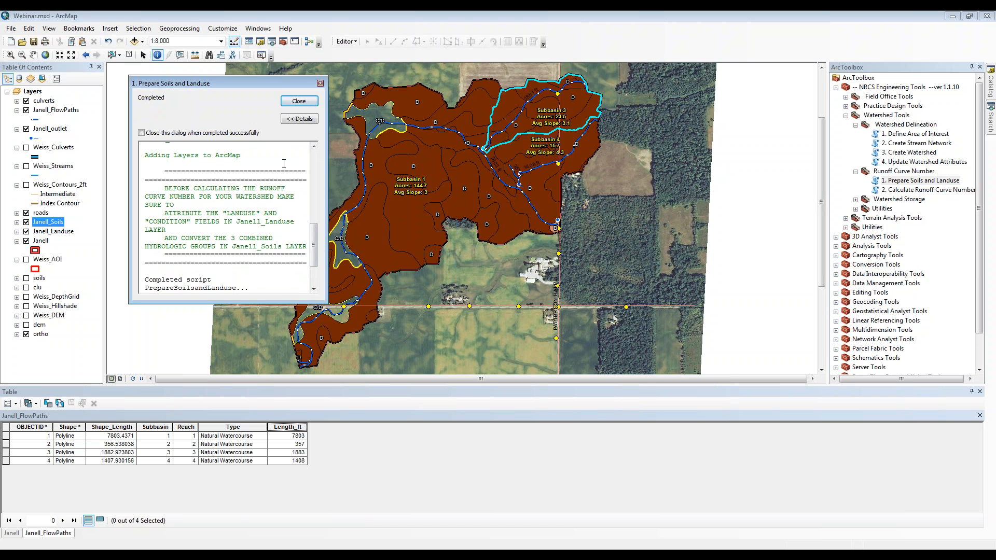
left_click(299, 102)
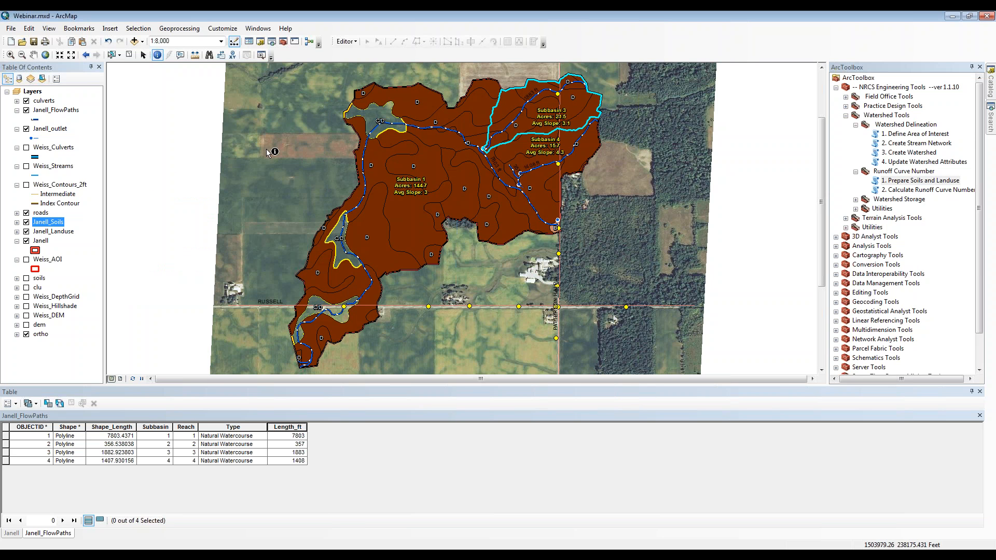
- Turn off the watershed, roads, outlet, flow paths and culverts layers so only the soils and land use overlays remain
left_click(26, 241)
left_click(26, 213)
left_click(26, 129)
left_click(27, 110)
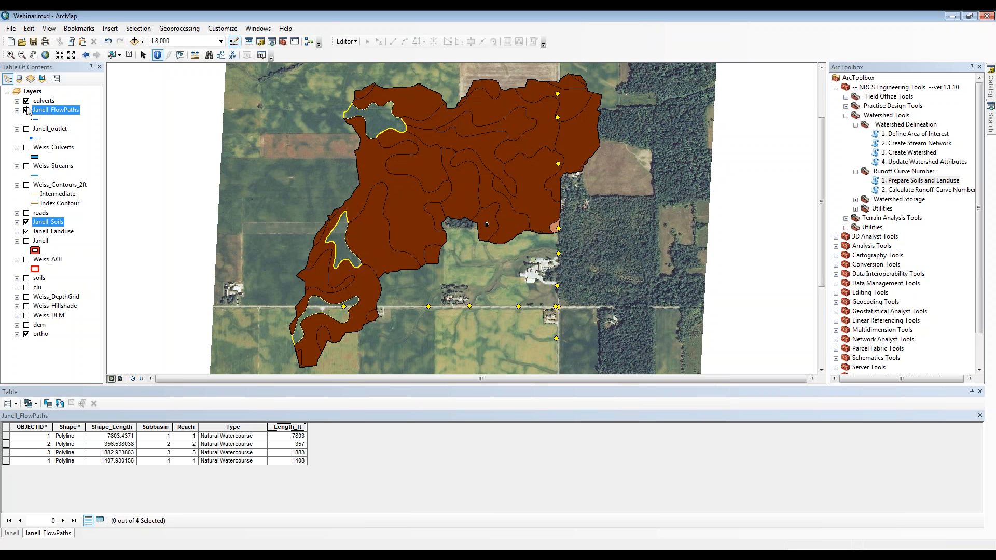
- Open the new watershed soils layer's attribute table and start an edit session on that layer
right_click(54, 225)
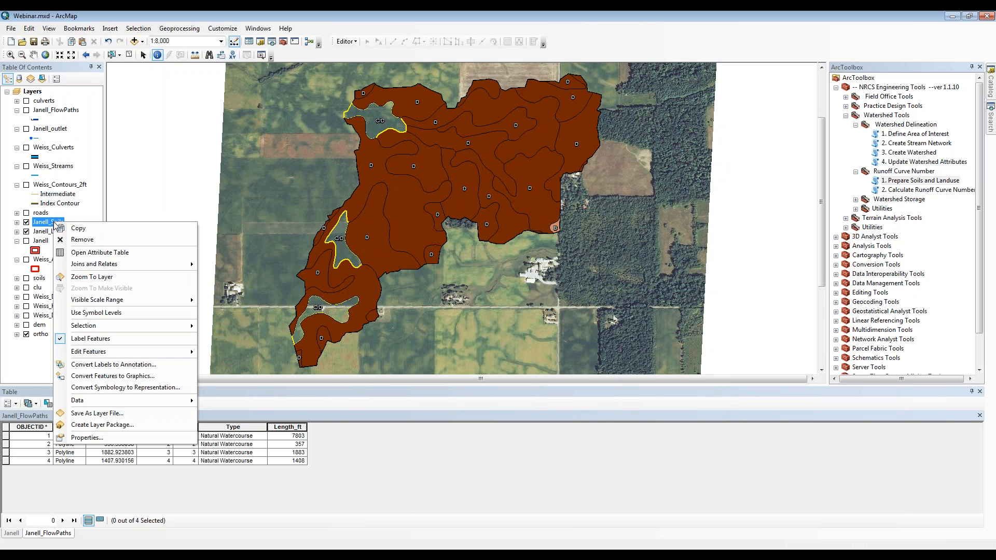
left_click(86, 254)
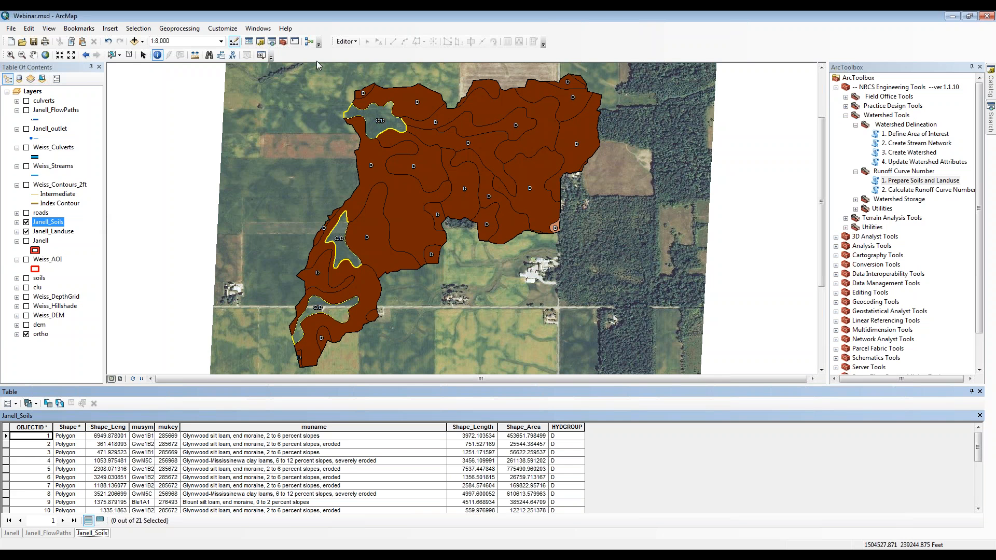
left_click(346, 44)
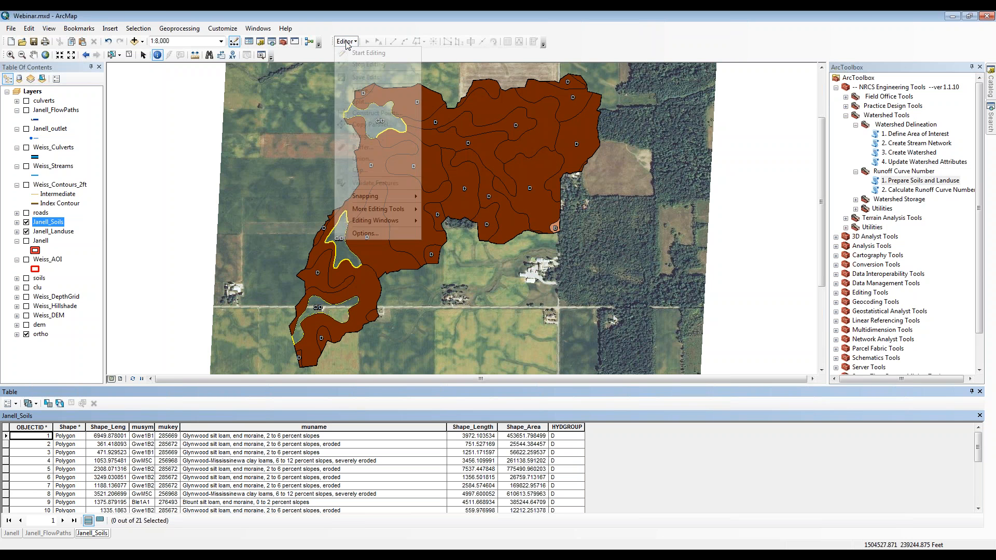
left_click(367, 53)
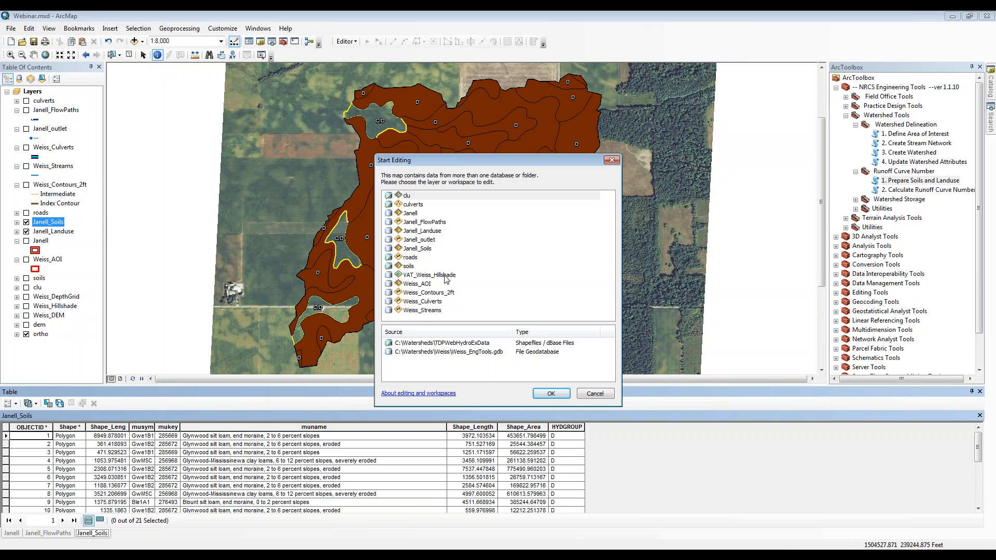
double_click(419, 248)
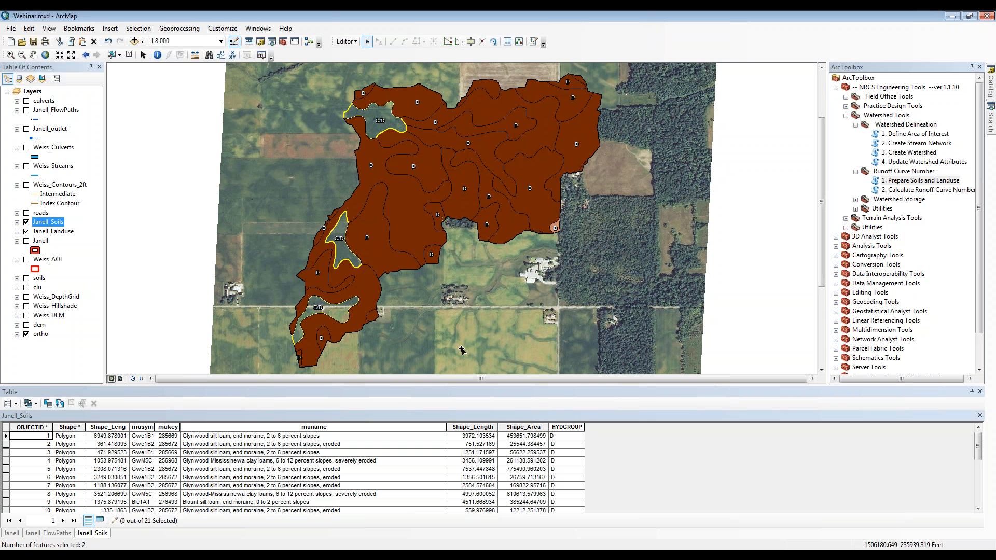
- Sort the watershed soils records by HYDGROUP and set the hydrologic group of the OBJECTID 11 record to D
double_click(566, 427)
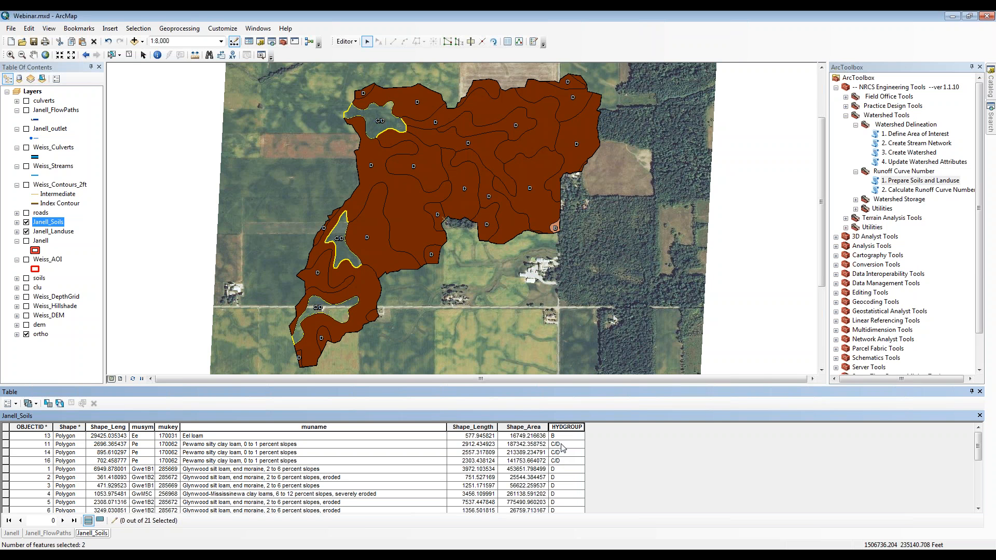
left_click(569, 445)
left_click(580, 444)
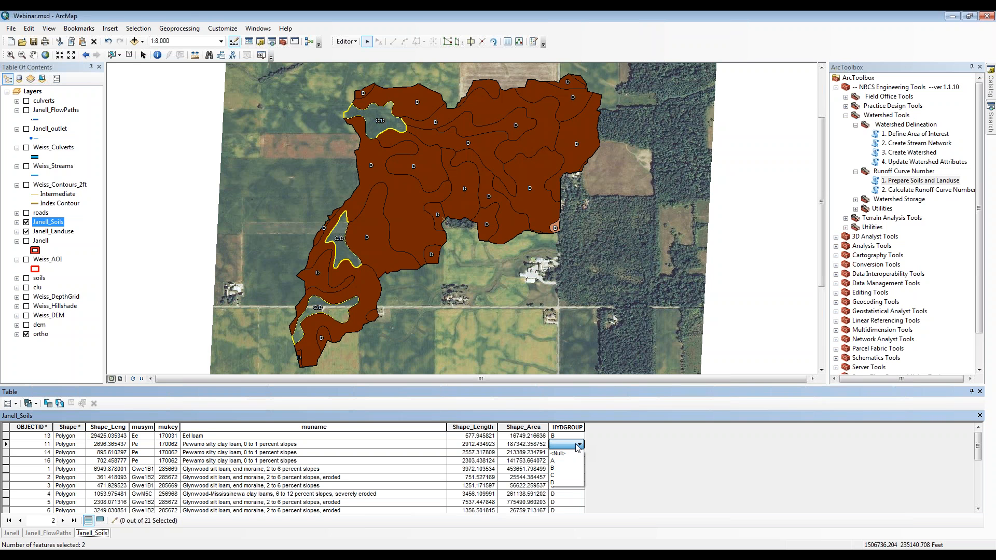
left_click(558, 484)
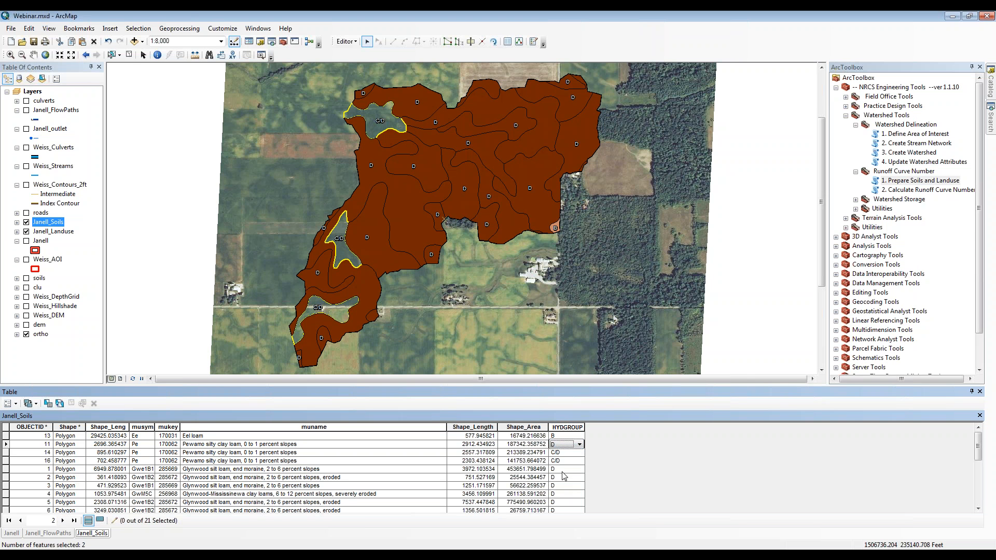
- Set the hydrologic group of the OBJECTID 14 and 16 soils records to D, then save and end the edit session
left_click(579, 452)
left_click(557, 493)
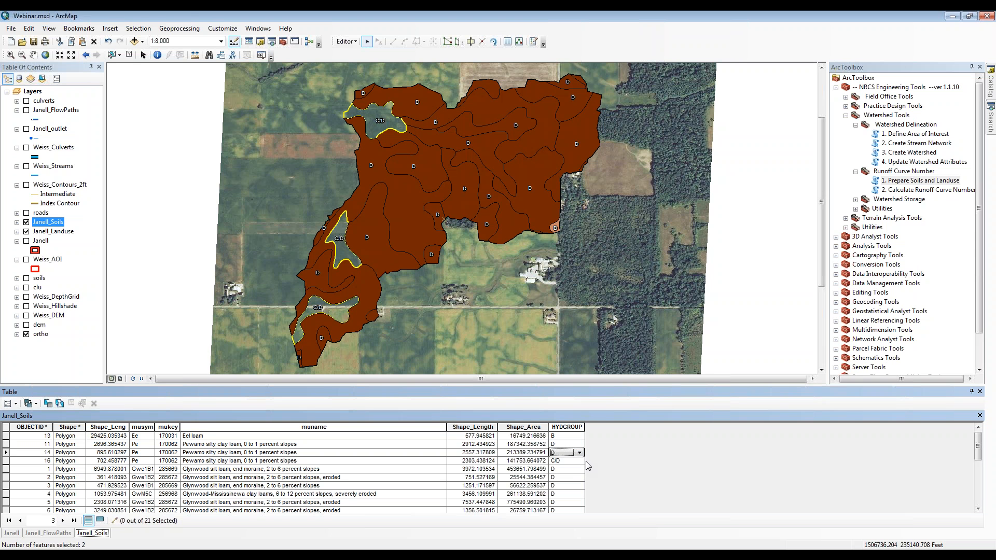
left_click(579, 461)
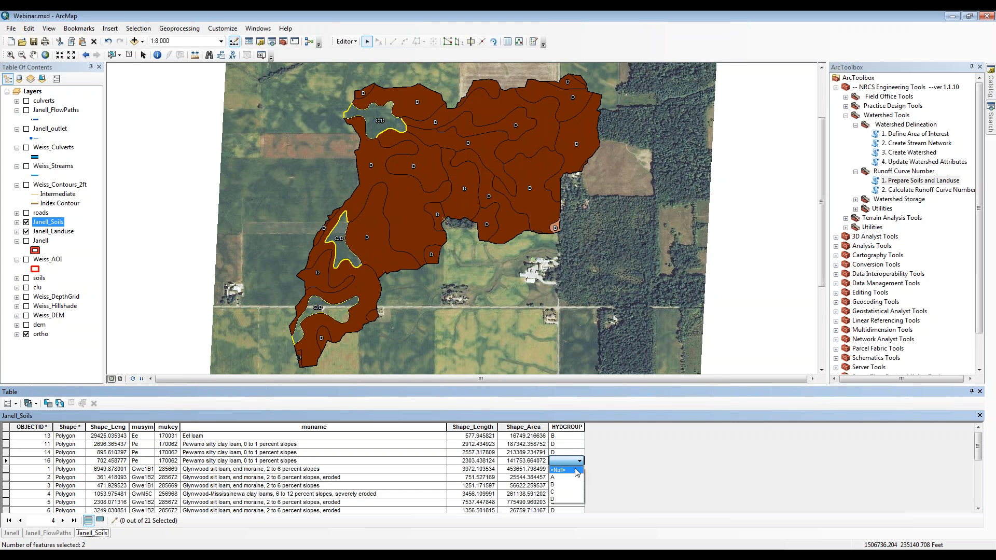
left_click(558, 499)
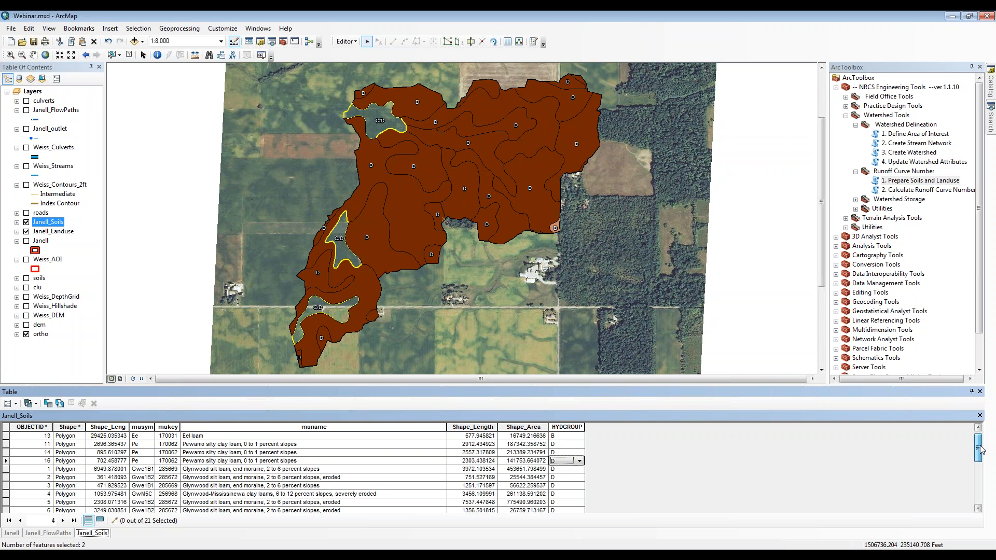
scroll(980, 450, "down", 1)
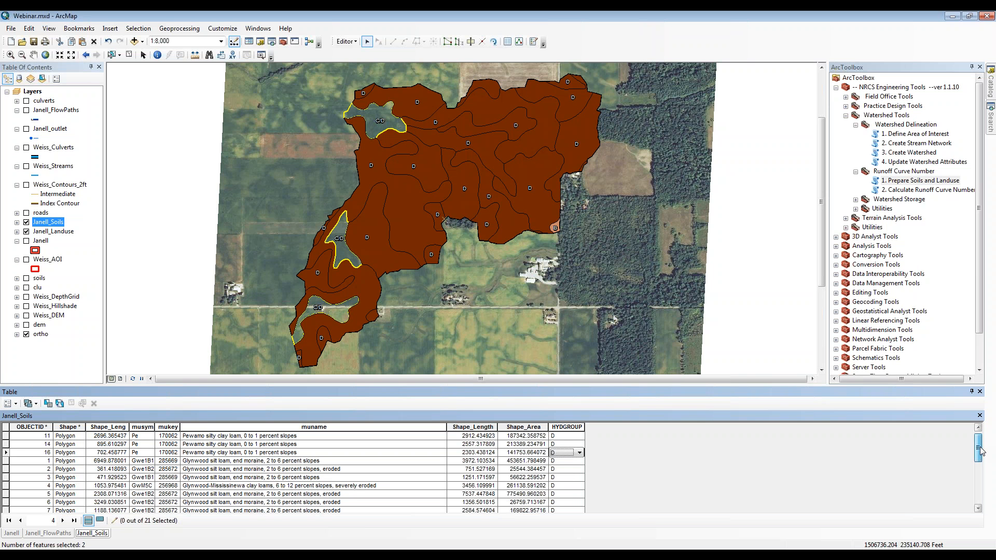
scroll(980, 451, "up", 1)
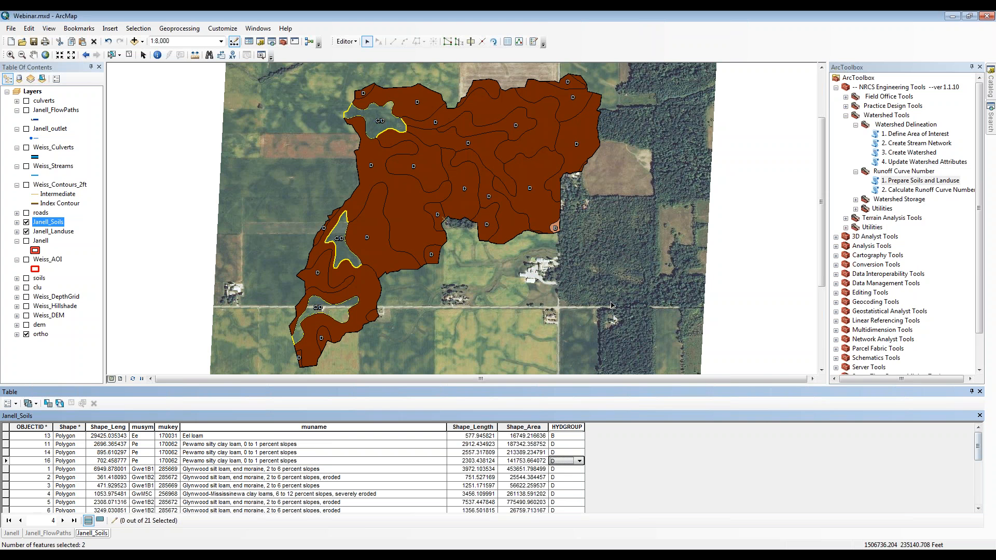
left_click(343, 43)
left_click(362, 78)
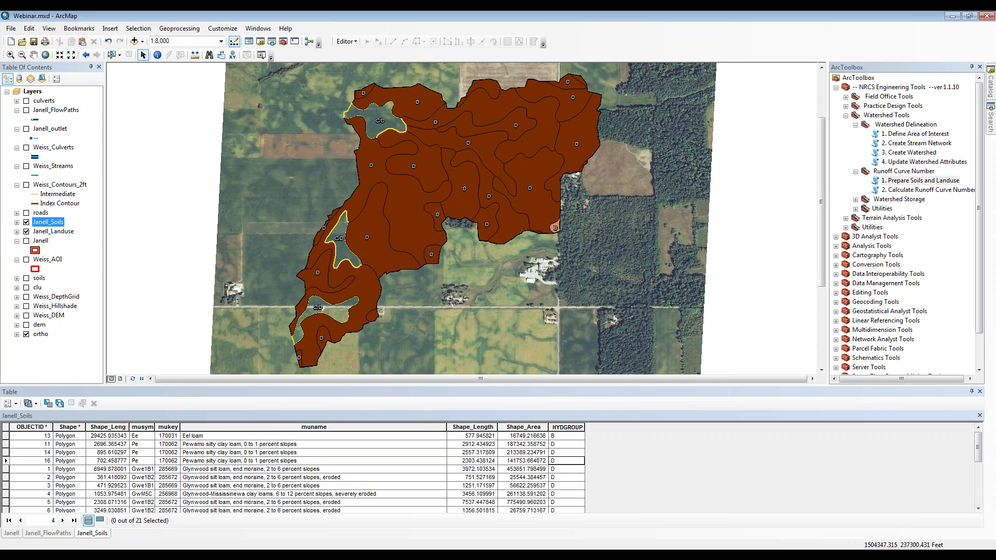
- Turn off the watershed soils layer and close its attribute table
left_click_drag(299, 208, 300, 207)
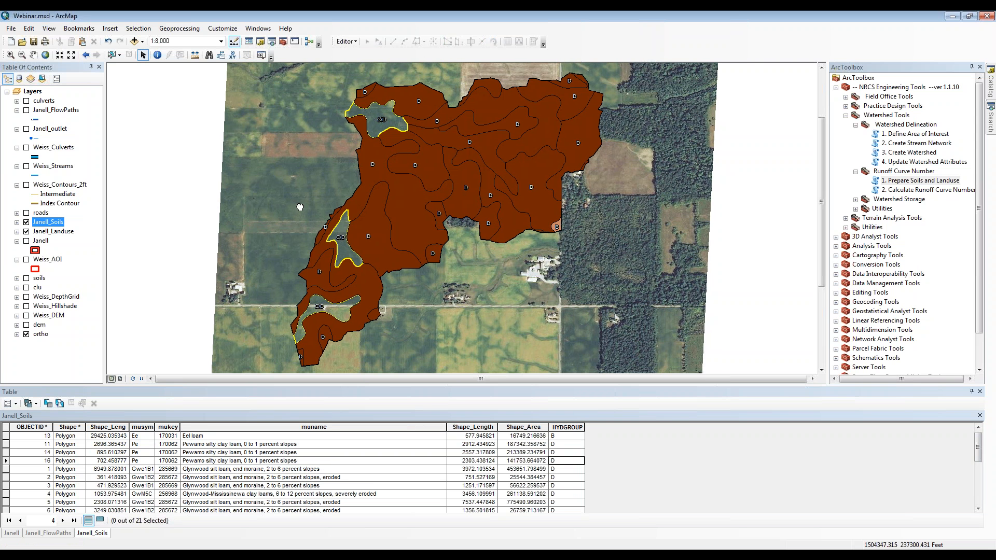
left_click_drag(300, 206, 310, 200)
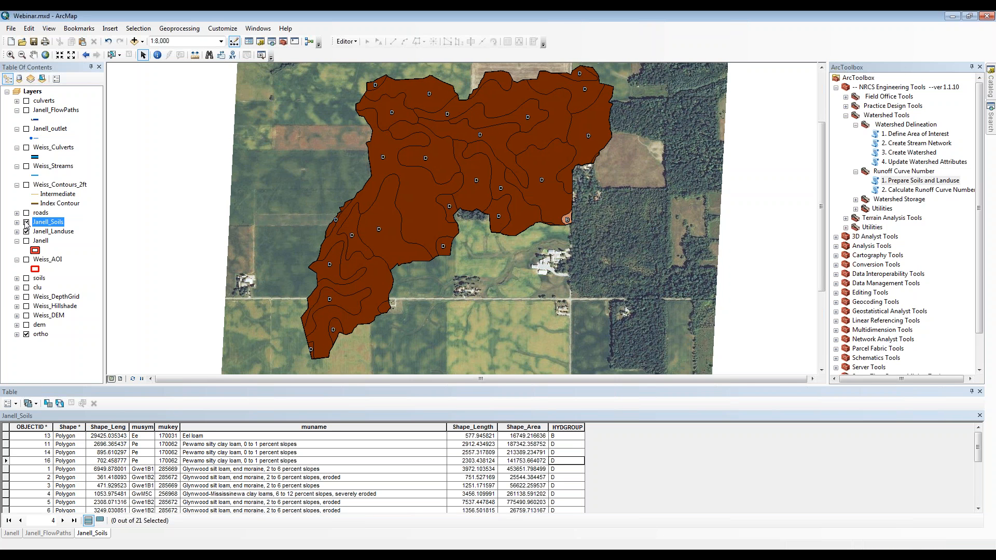
left_click(26, 223)
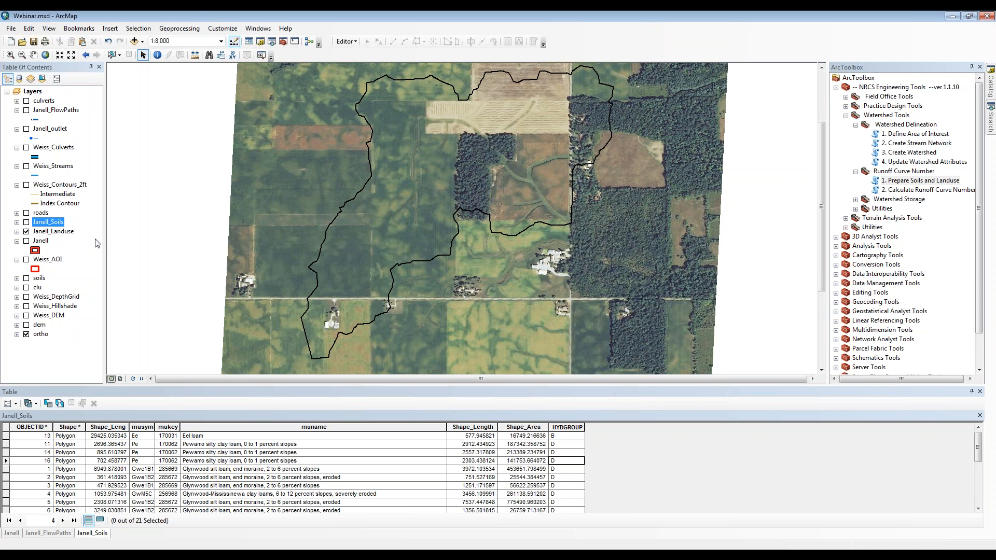
left_click(980, 392)
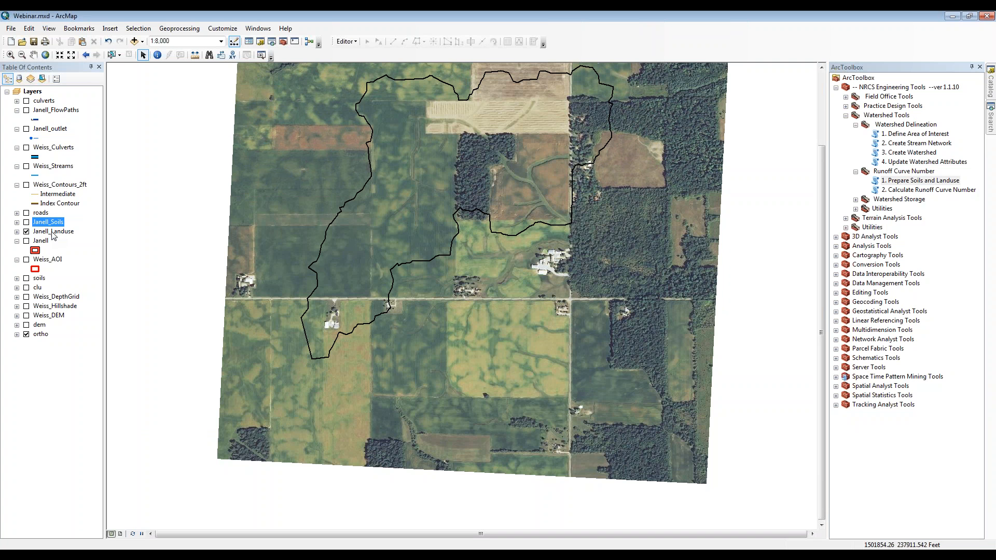
- Open the watershed land use layer's attribute table and start an edit session on that layer
right_click(54, 236)
left_click(73, 265)
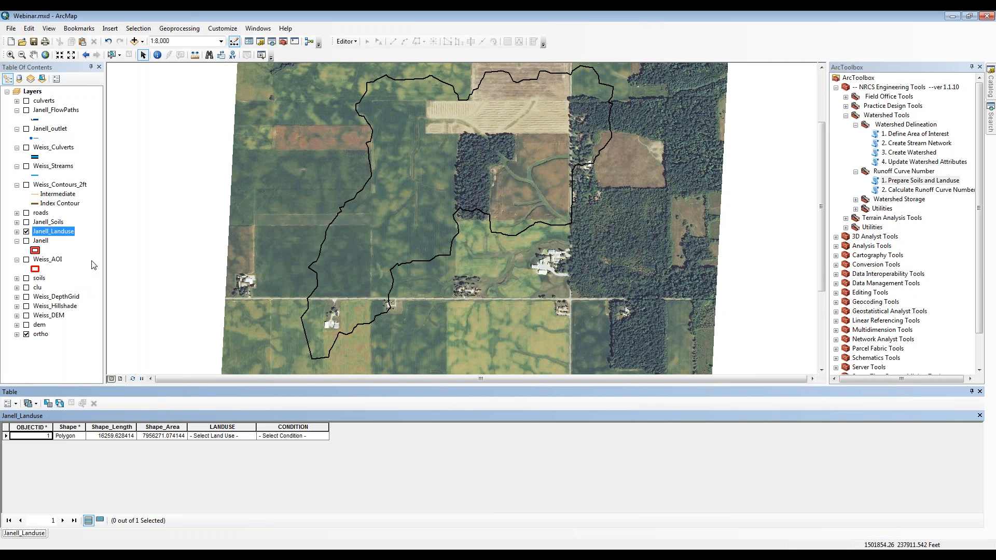
left_click(346, 42)
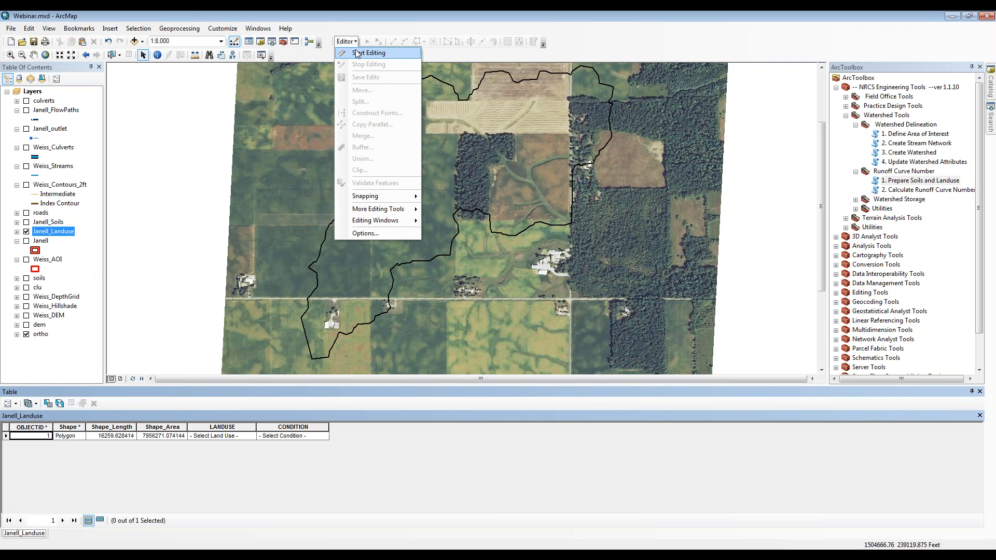
left_click(368, 53)
left_click(466, 230)
left_click(548, 391)
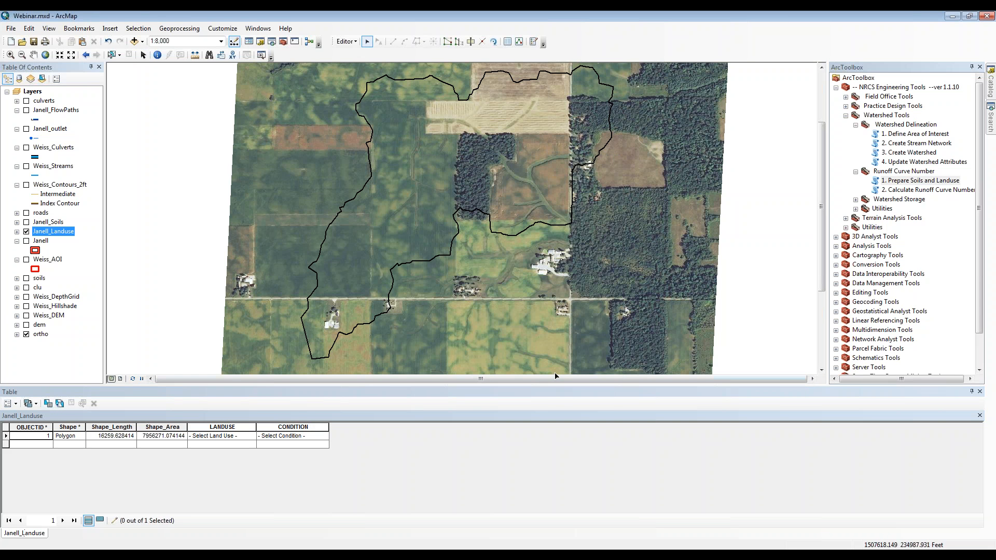
- Select the watershed land use polygon and cut it along both edges of the east-west road to separate the road strip
left_click(509, 106)
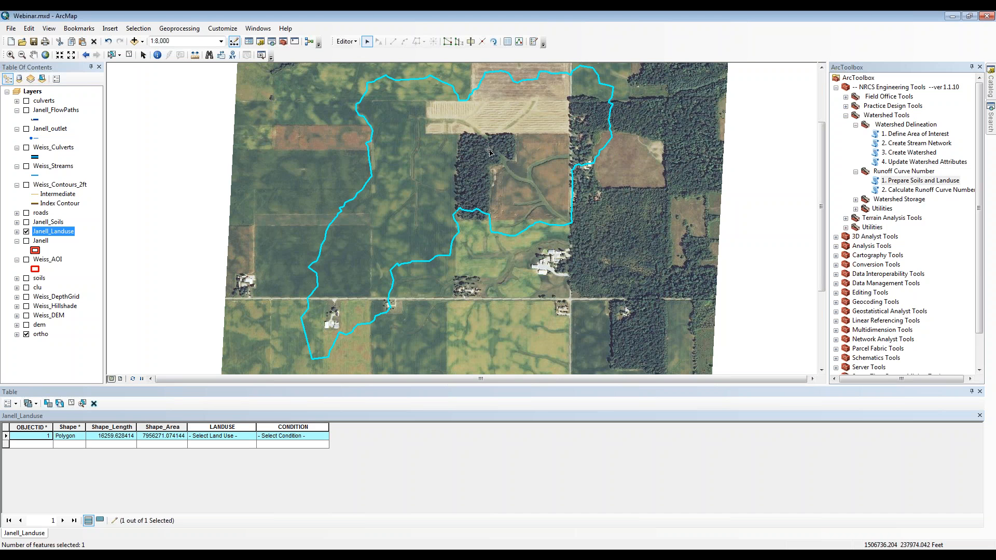
left_click(471, 43)
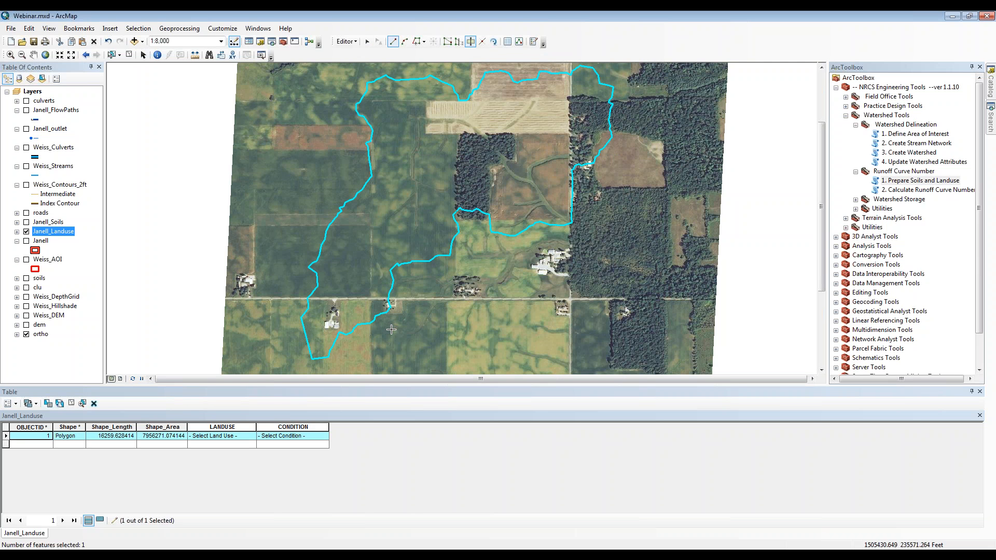
left_click_drag(391, 329, 393, 329)
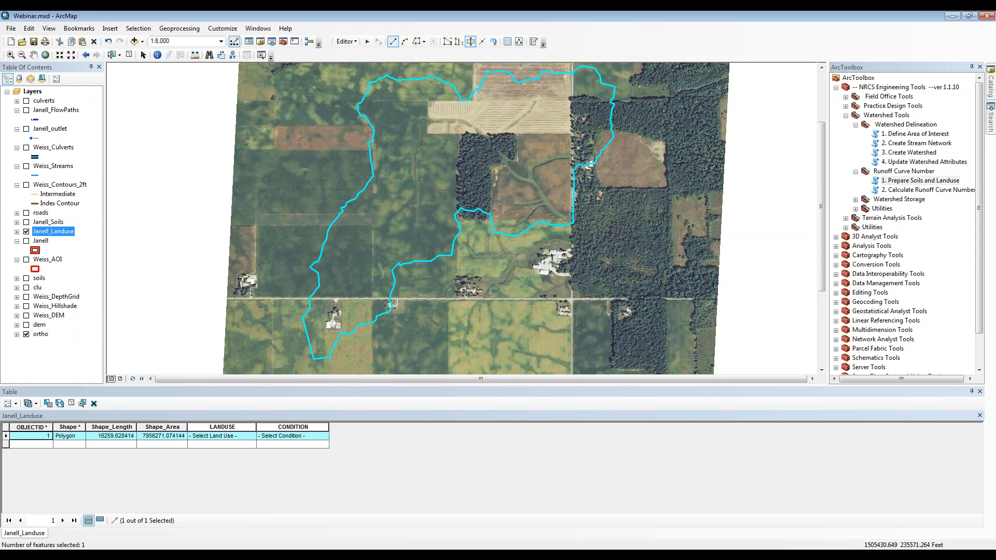
scroll(378, 283, "down", 2)
left_click(378, 283)
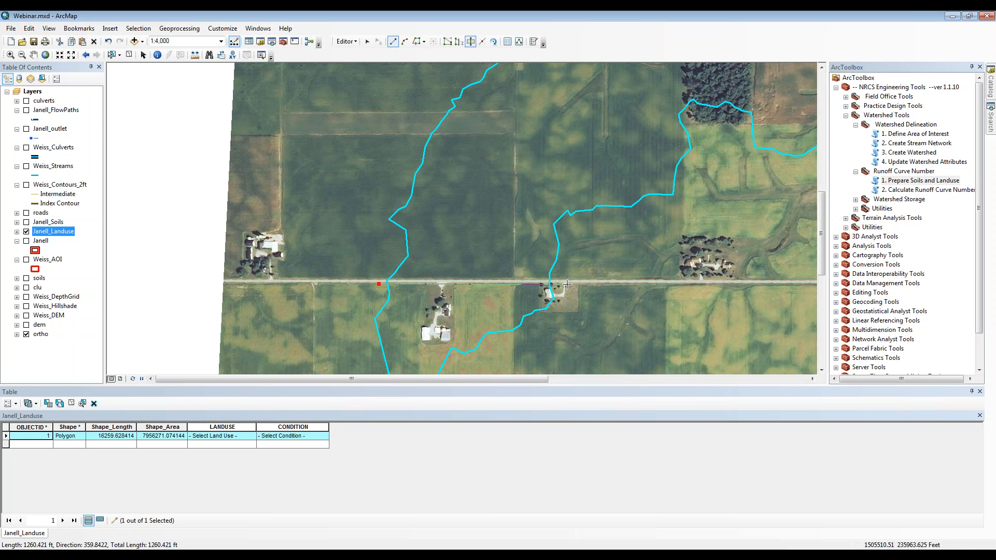
double_click(567, 284)
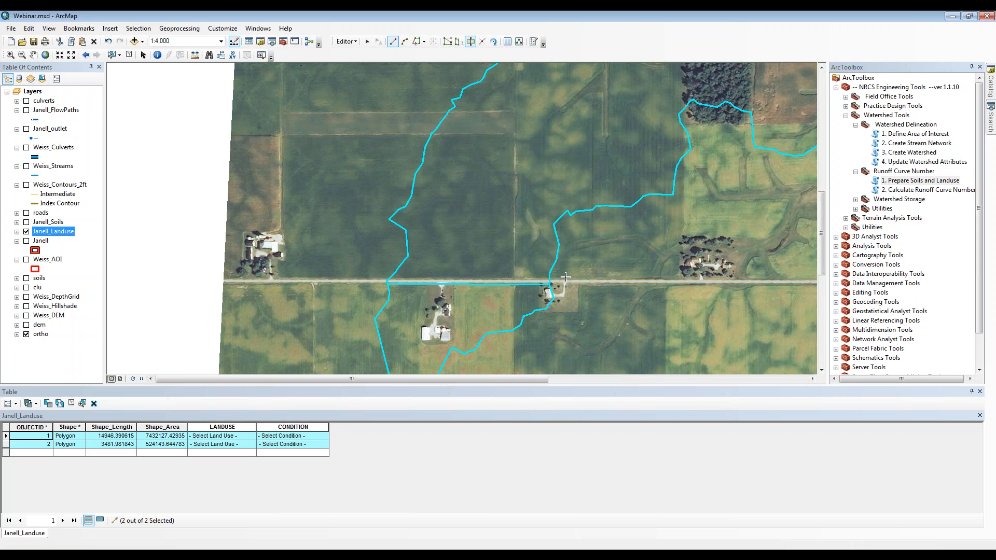
left_click(565, 277)
double_click(368, 278)
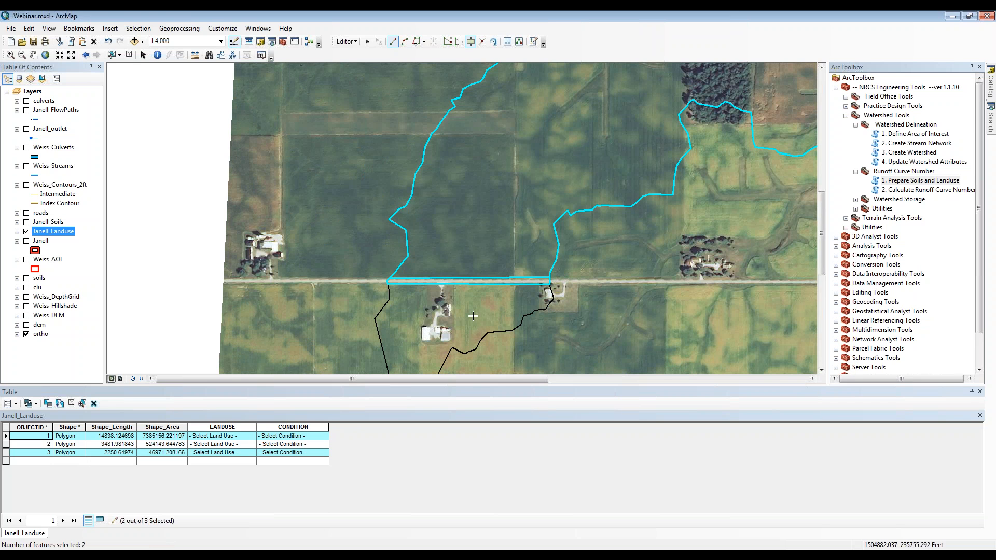
- Try to cut the farmstead south of the east-west road out as its own polygon with the two northern polygons selected
left_click_drag(473, 316, 480, 273)
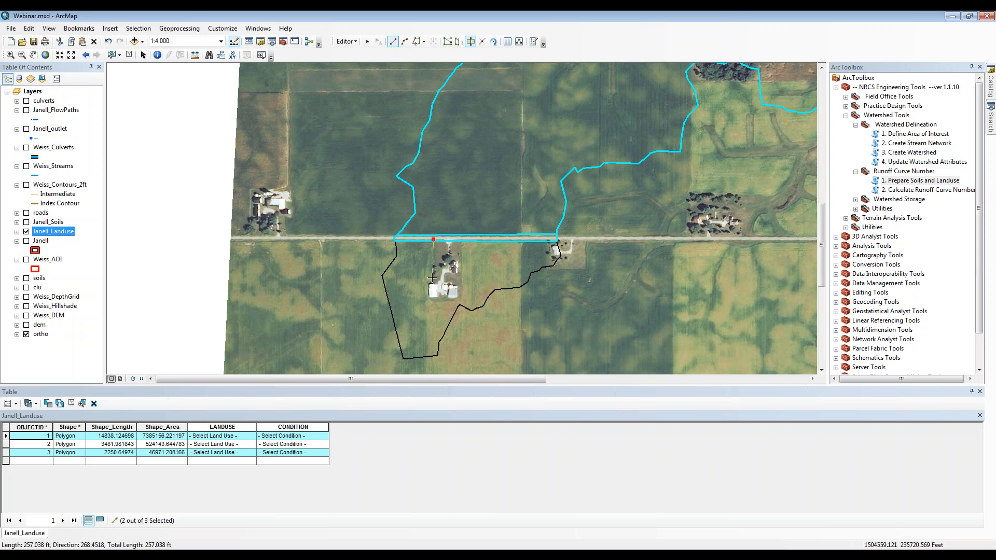
left_click(463, 299)
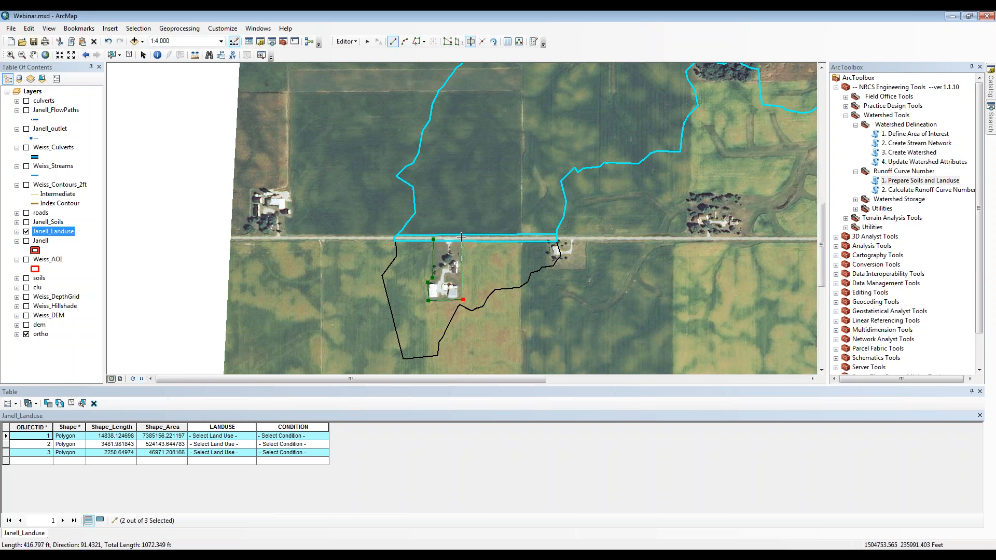
double_click(461, 237)
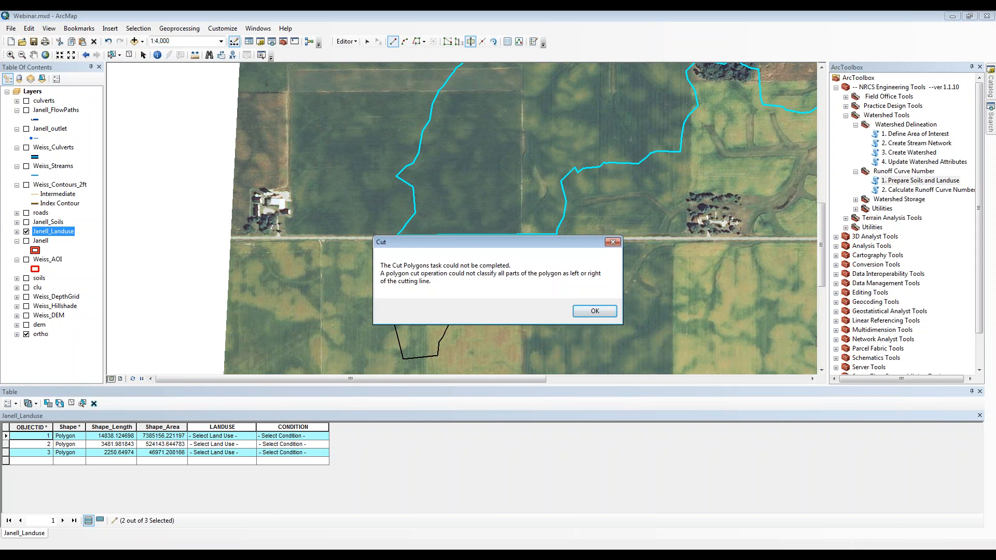
mouse_move(475, 240)
left_mouse_down()
mouse_move(588, 234)
mouse_move(652, 140)
left_mouse_up()
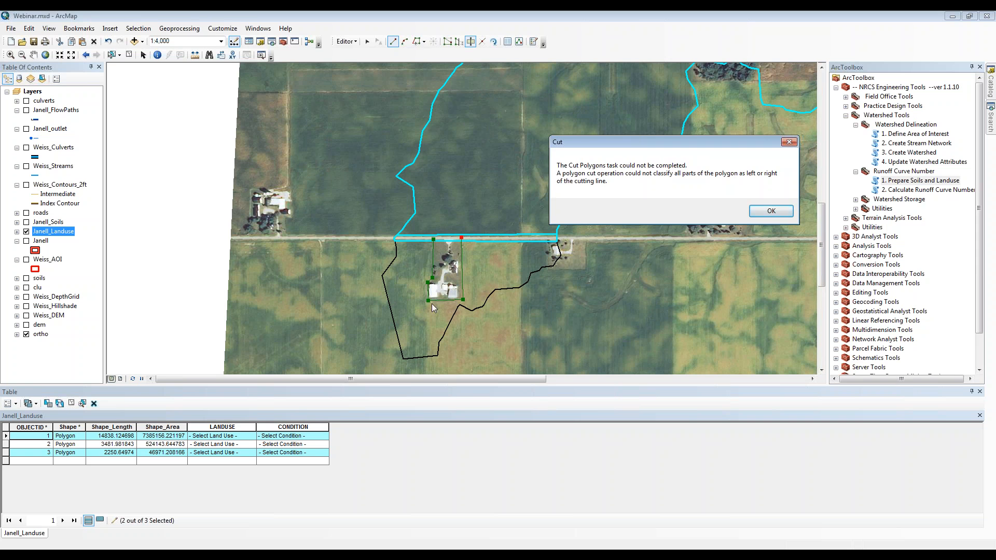
left_click(773, 210)
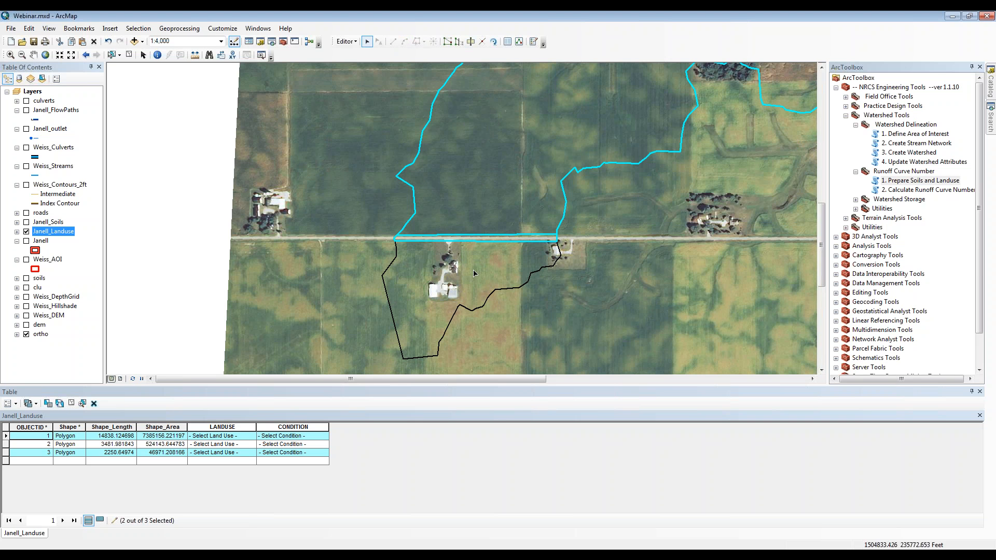
- Select the land use polygon south of the road and cut out the two farmsteads along the road's south side
left_click(473, 273)
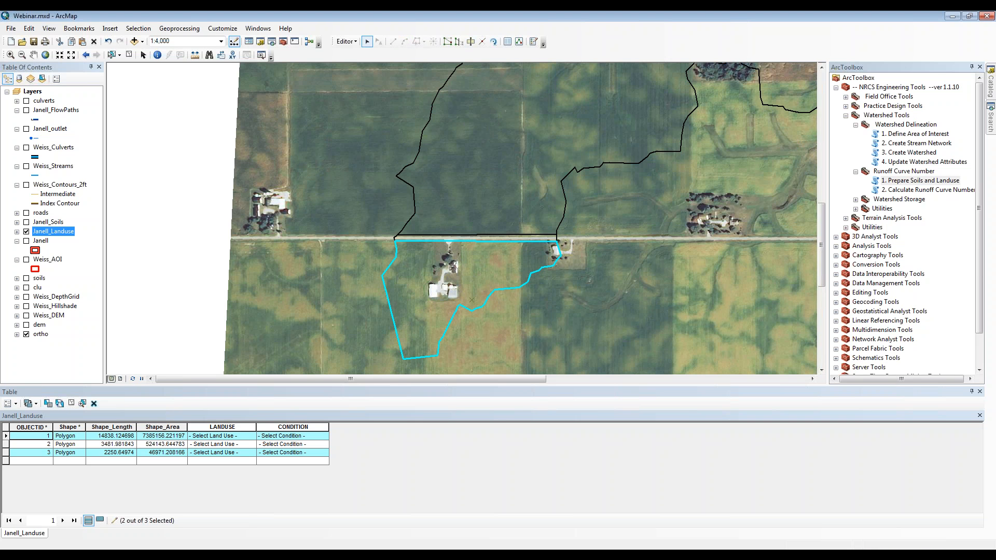
left_click(471, 42)
left_click(434, 238)
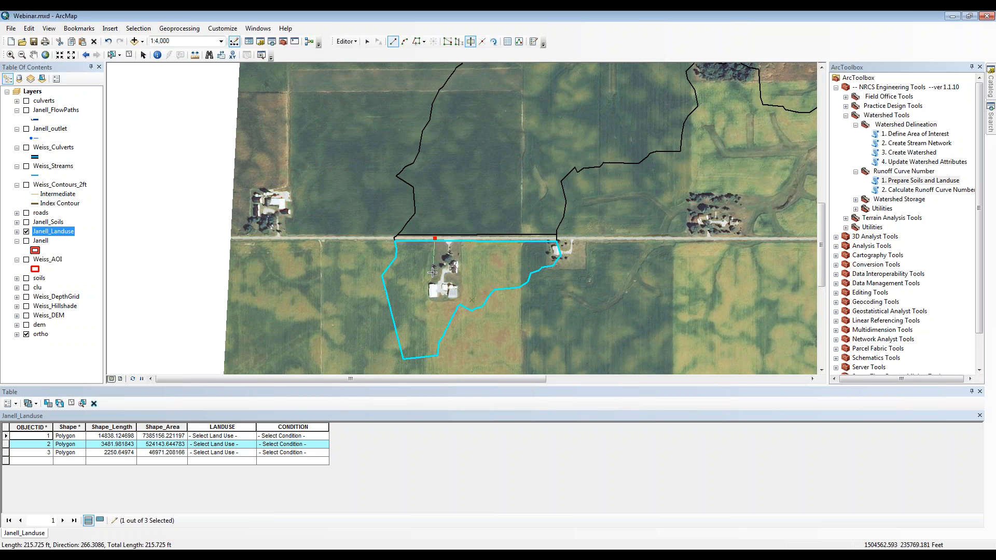
left_click(433, 277)
left_click(427, 282)
left_click(427, 302)
left_click(461, 301)
double_click(461, 238)
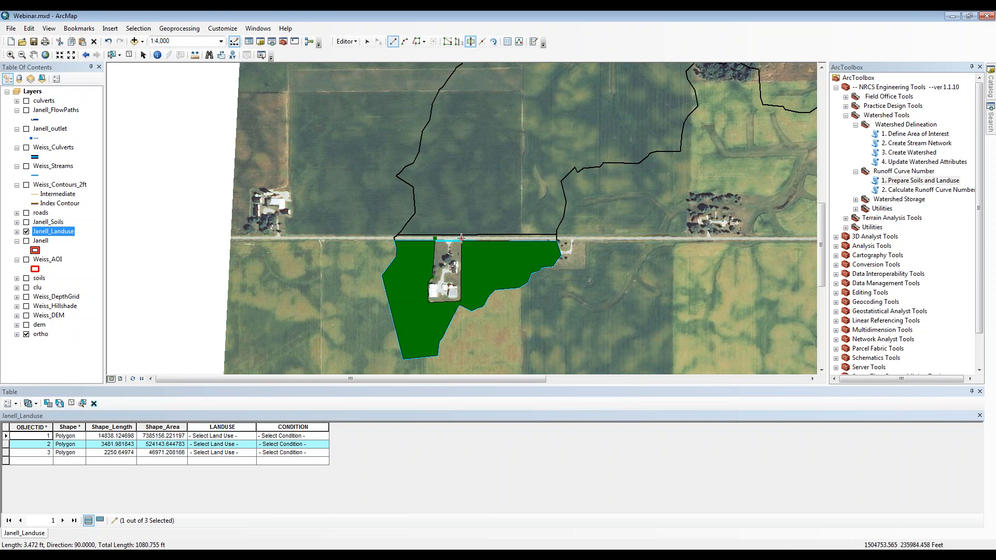
left_click(546, 239)
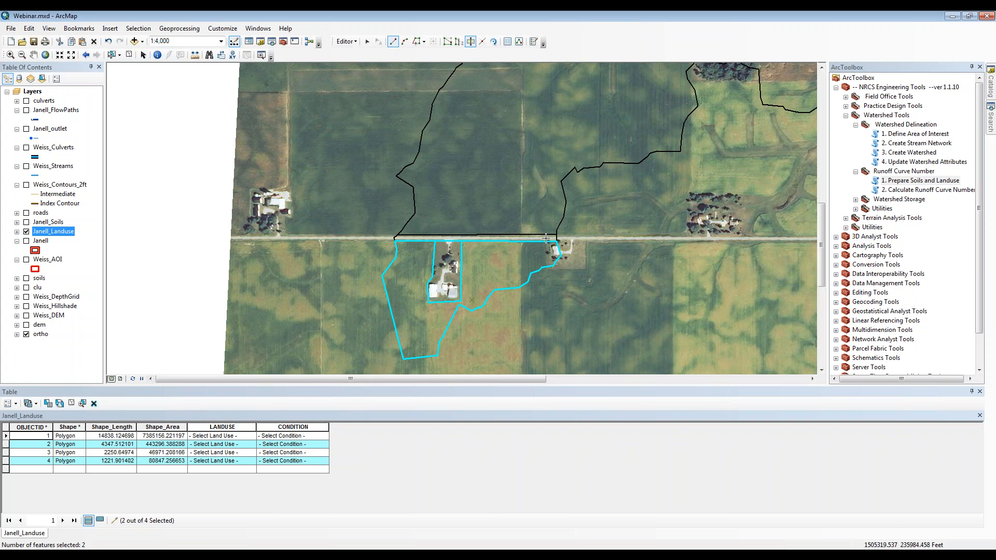
double_click(544, 265)
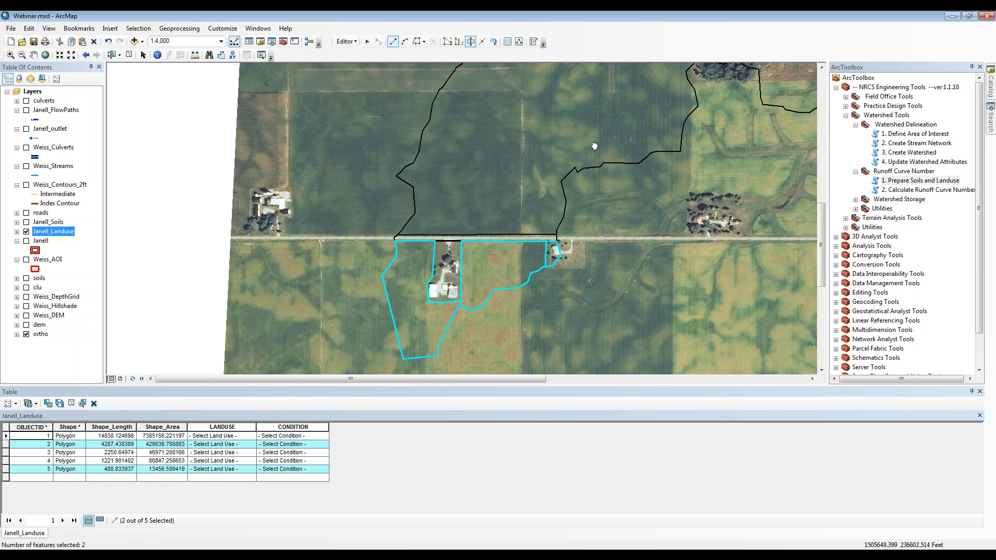
- Select the large land use polygon north of the road and cut out the L-shaped woodlot along its edges
left_click_drag(595, 145, 591, 147)
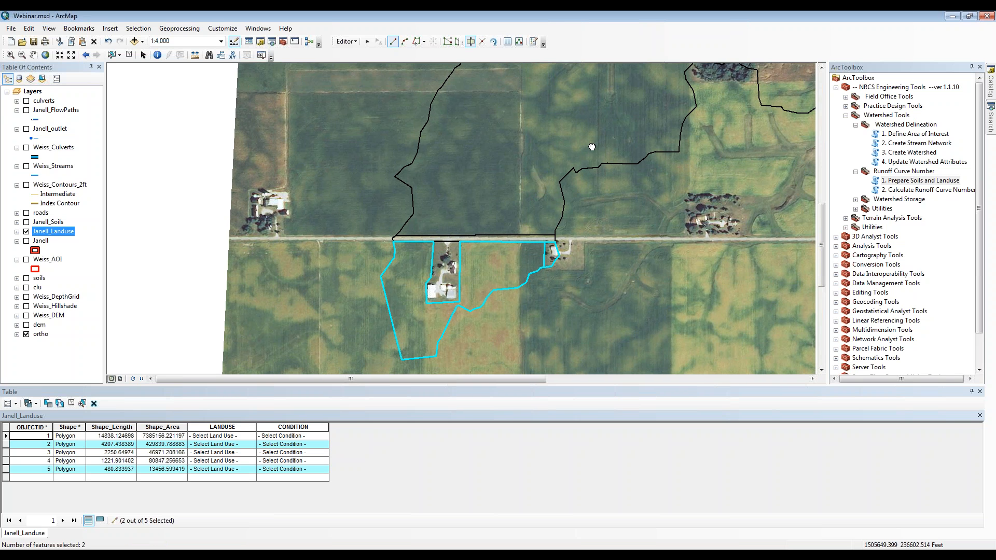
left_click_drag(592, 147, 414, 211)
left_click(476, 287)
left_click(483, 123)
left_click(599, 123)
left_click(597, 175)
left_click(547, 190)
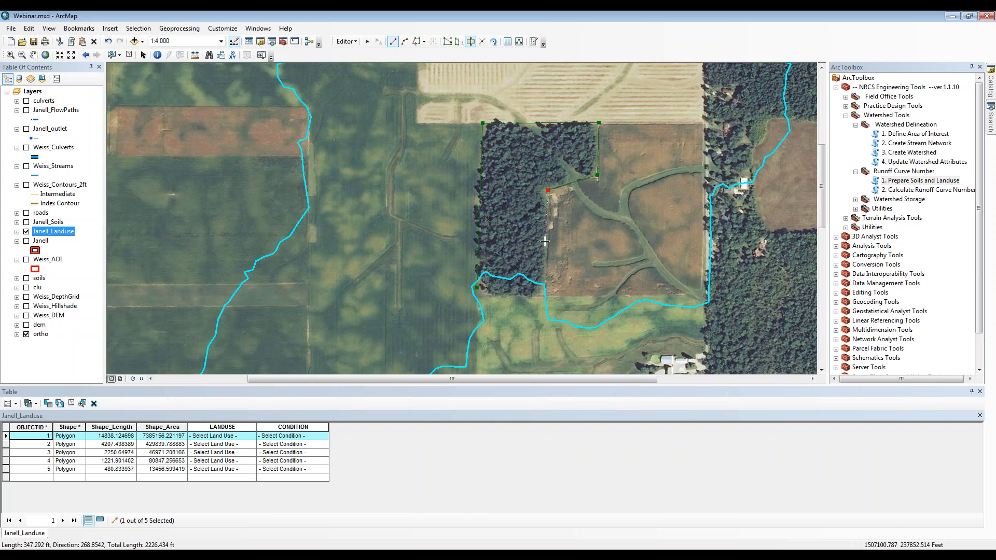
double_click(542, 297)
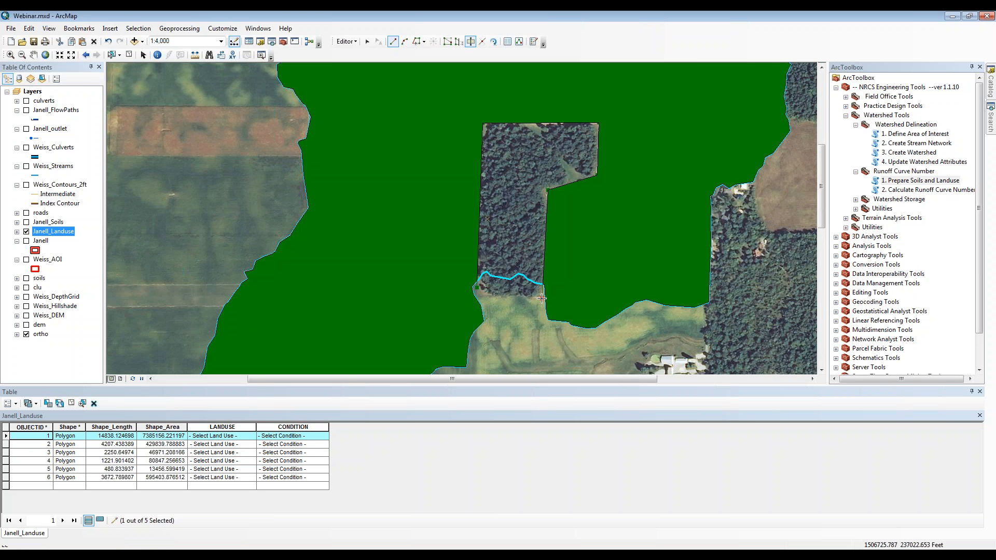
- Cut the land use polygon along both edges of the north-south road to separate the road strip and the land east of it
left_click_drag(663, 198, 544, 200)
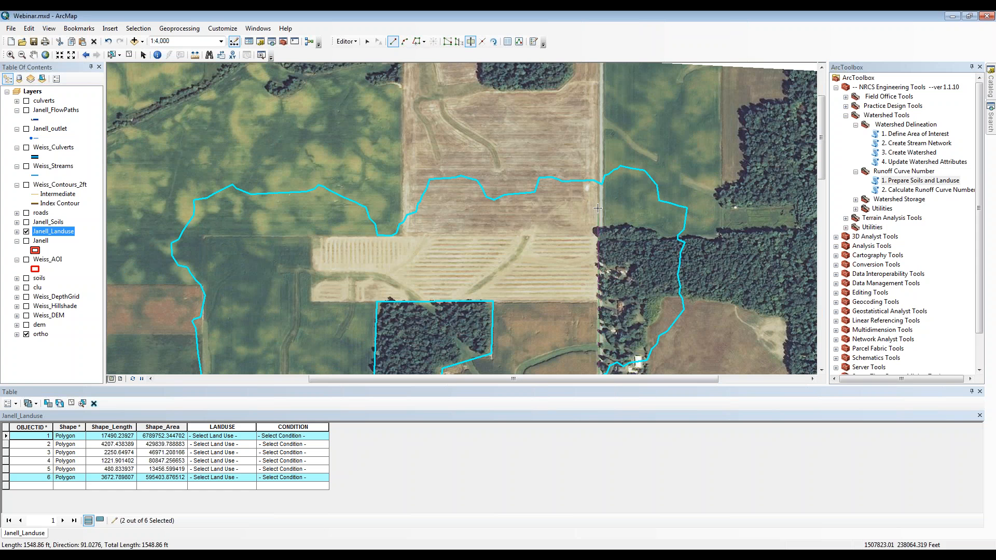
left_click(604, 162)
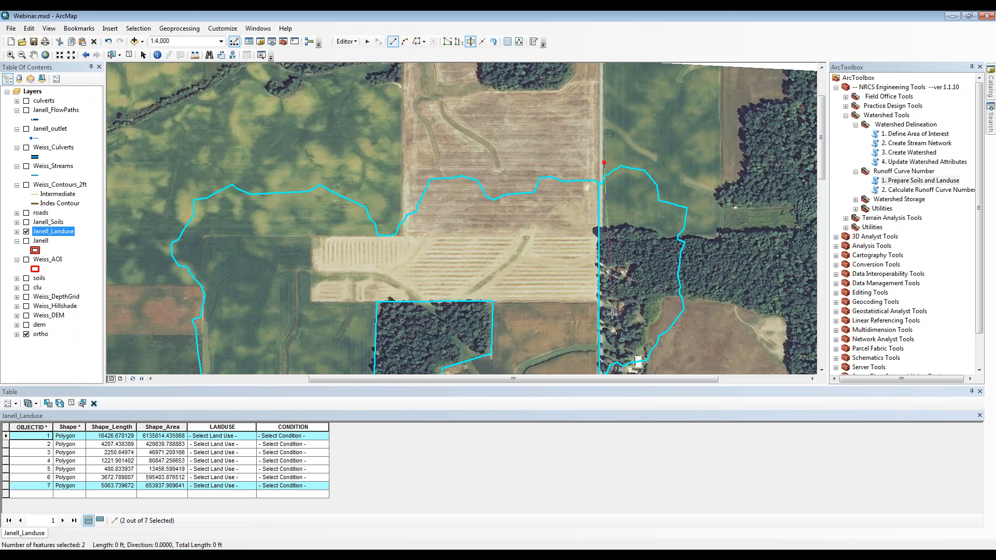
left_click_drag(612, 330, 608, 193)
double_click(600, 351)
- Cut the farmstead east of the north-south road and the small field corner beyond it out of the eastern land use polygon
left_click(643, 232)
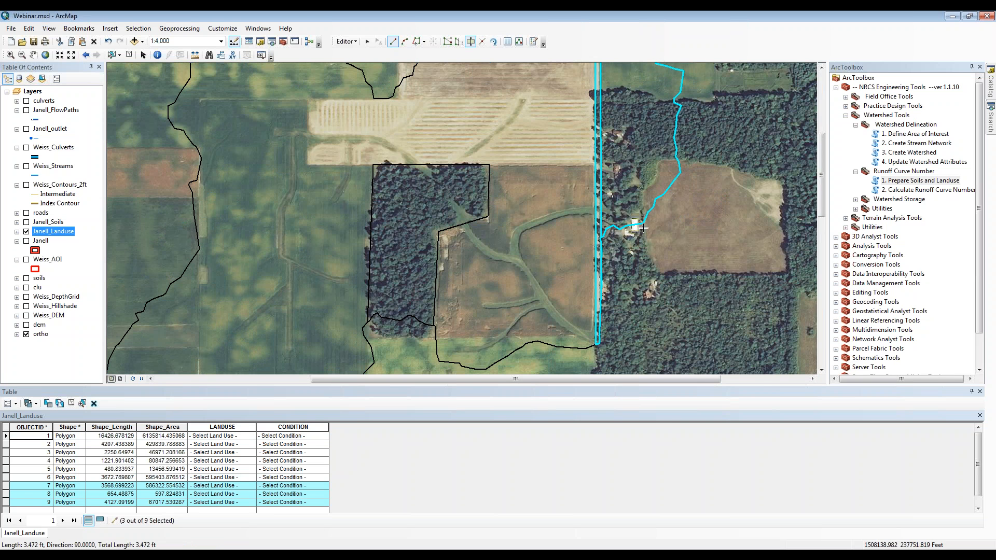
left_click(640, 125)
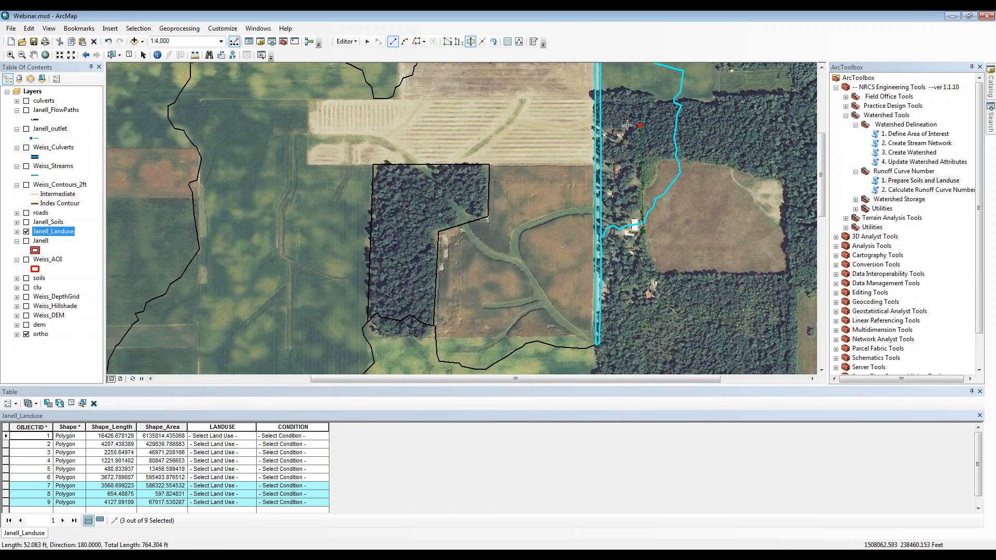
double_click(597, 126)
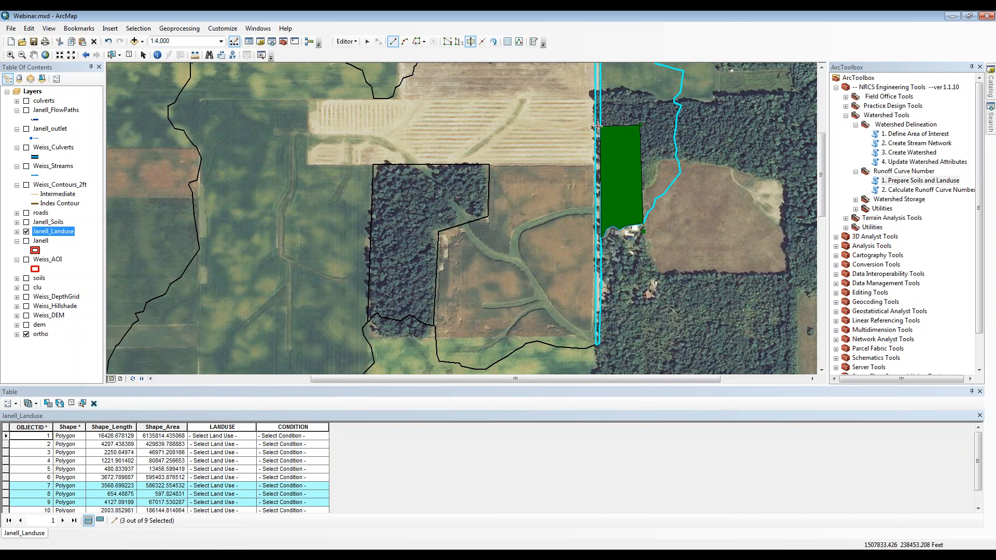
left_click(660, 160)
left_click(657, 179)
double_click(636, 196)
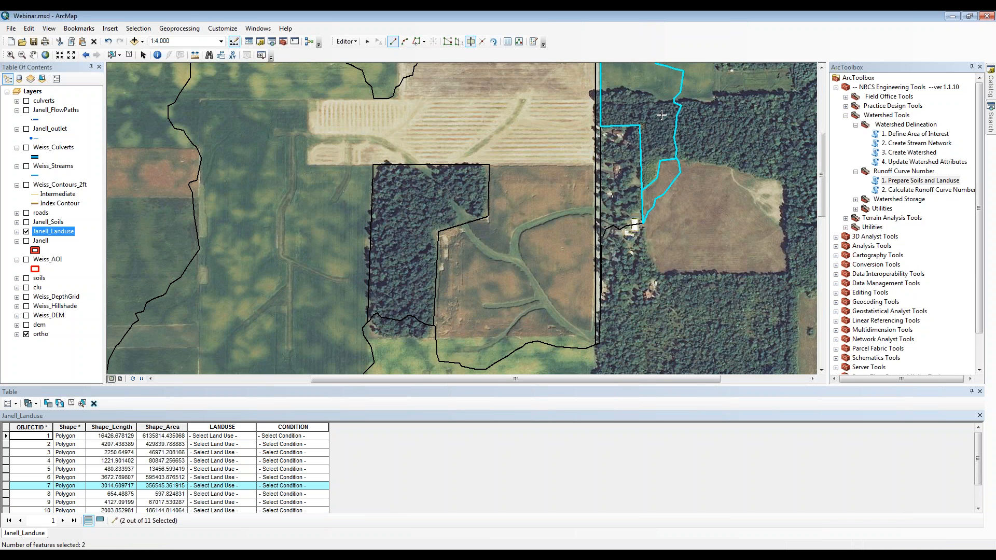
- Cut the remaining eastern polygon along the woods' northern edge to separate the field from the woods, and clear the selection
left_click_drag(652, 101, 651, 104)
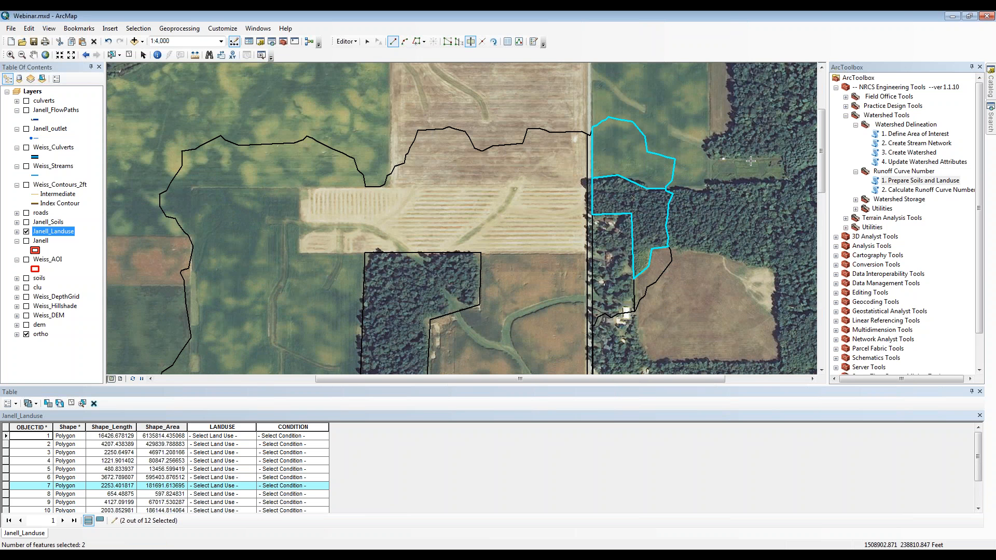
scroll(747, 166, "up", 2)
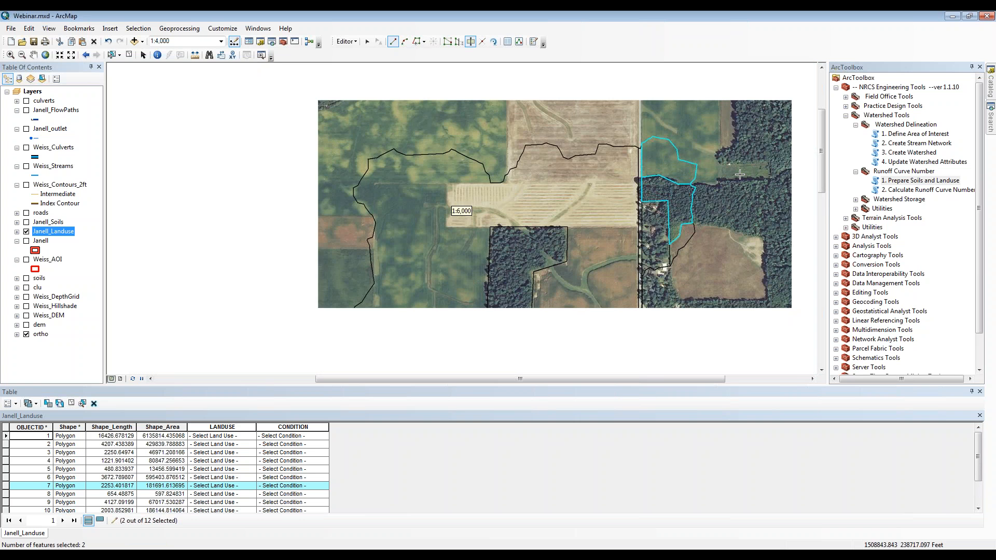
scroll(739, 174, "up", 2)
left_click_drag(709, 186, 628, 147)
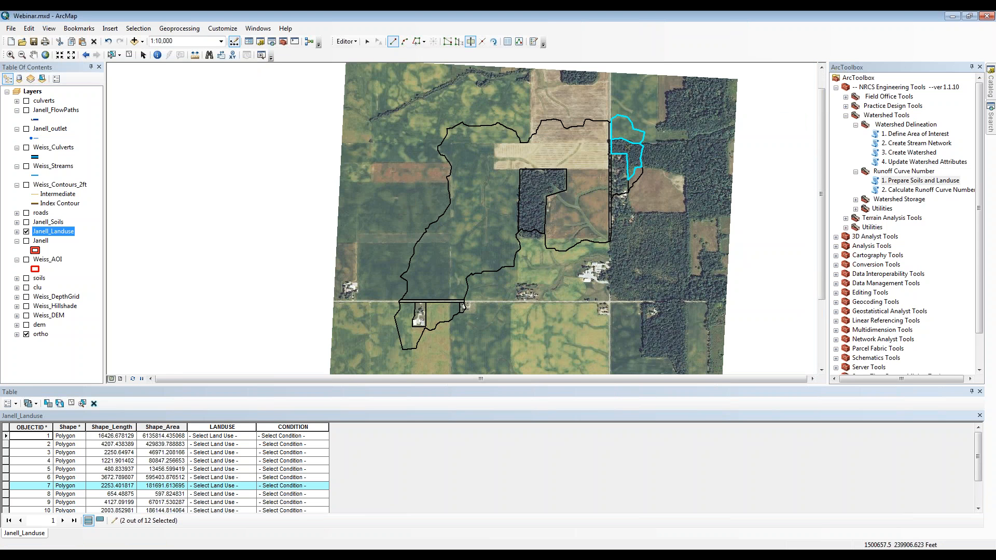
left_click(130, 55)
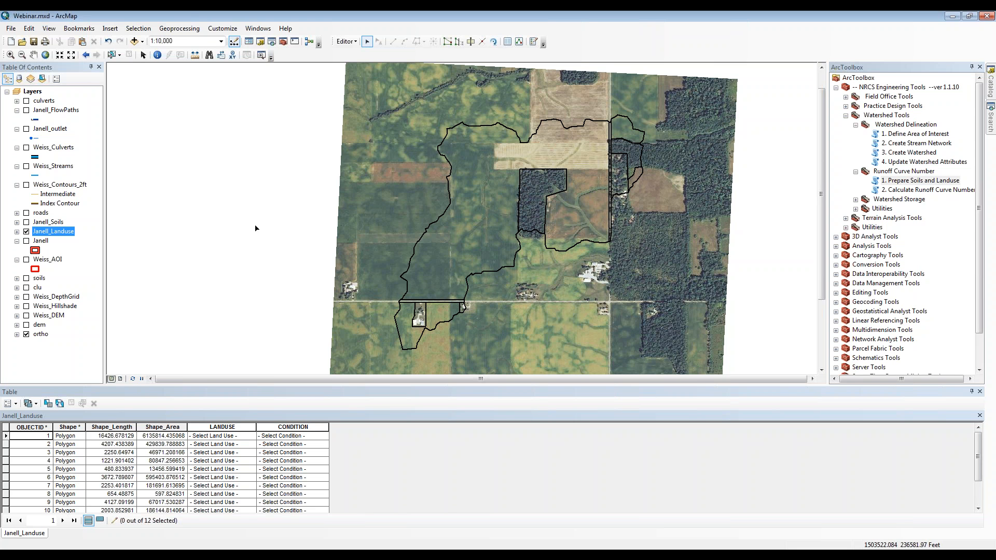
- Select the east-west and north-south road strip polygons together and limit the attribute table to the selected records
left_click(112, 55)
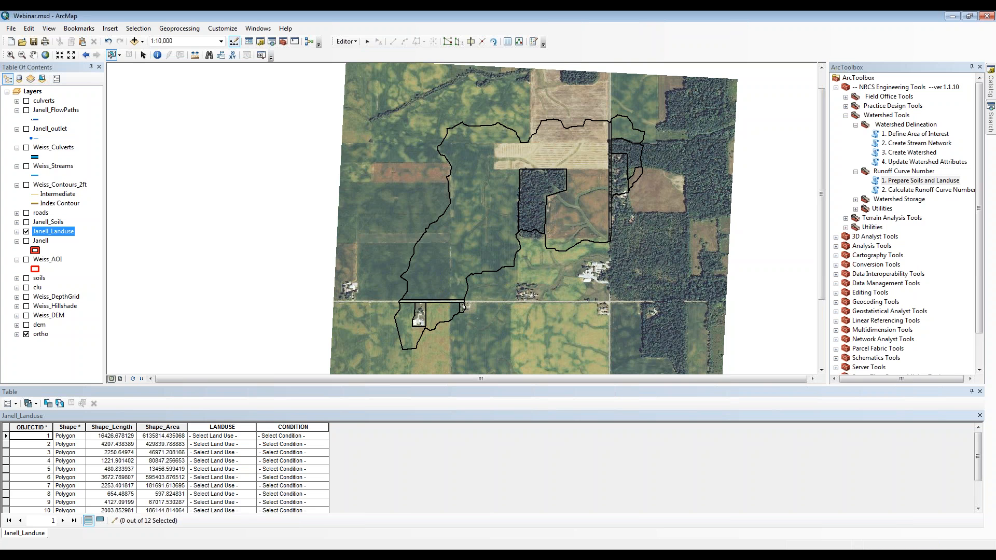
left_click(505, 211)
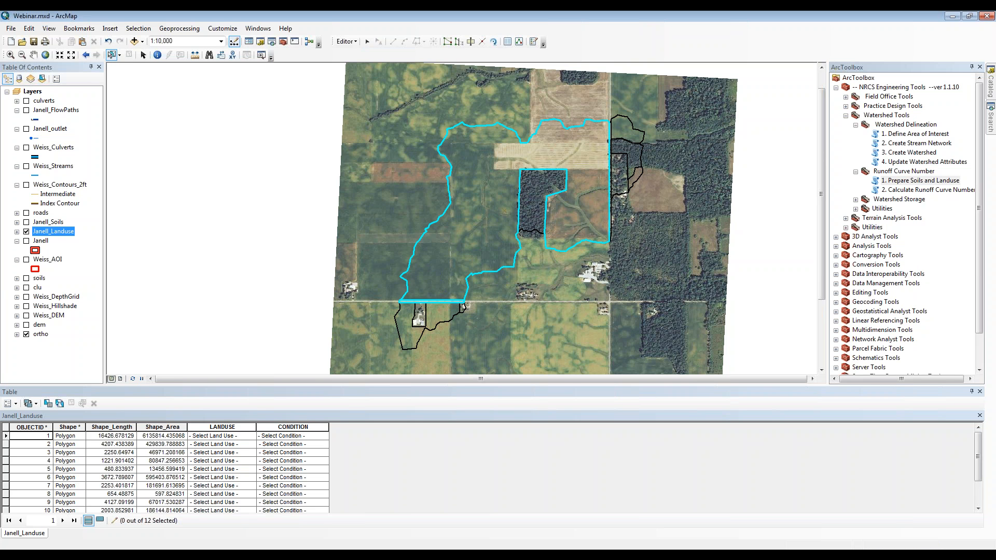
left_click(438, 301)
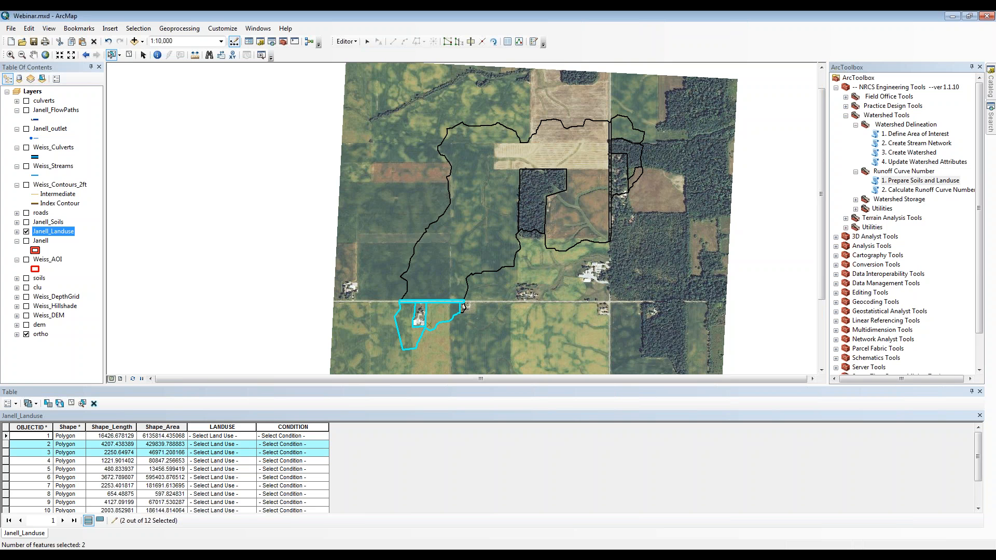
scroll(438, 299, "down", 1)
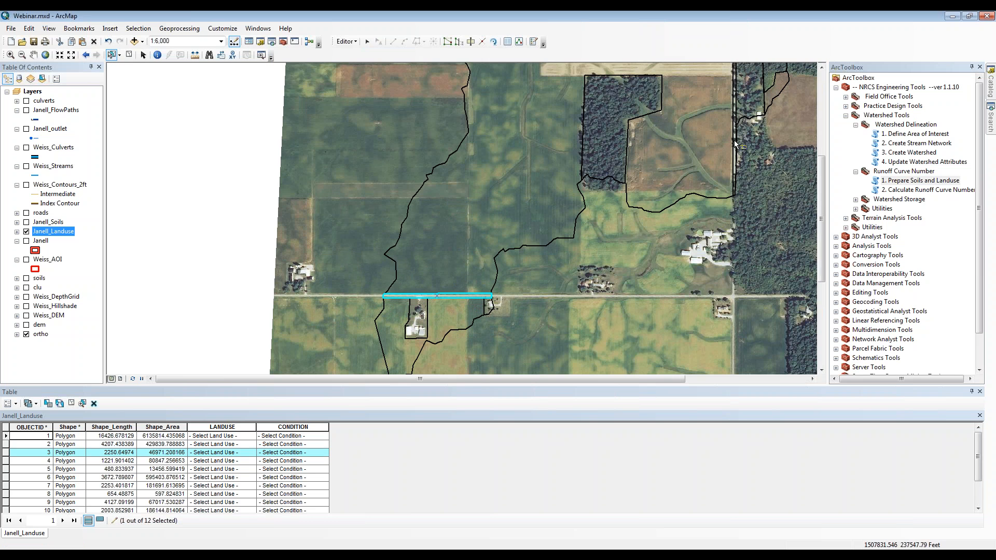
left_click(729, 149, "shift")
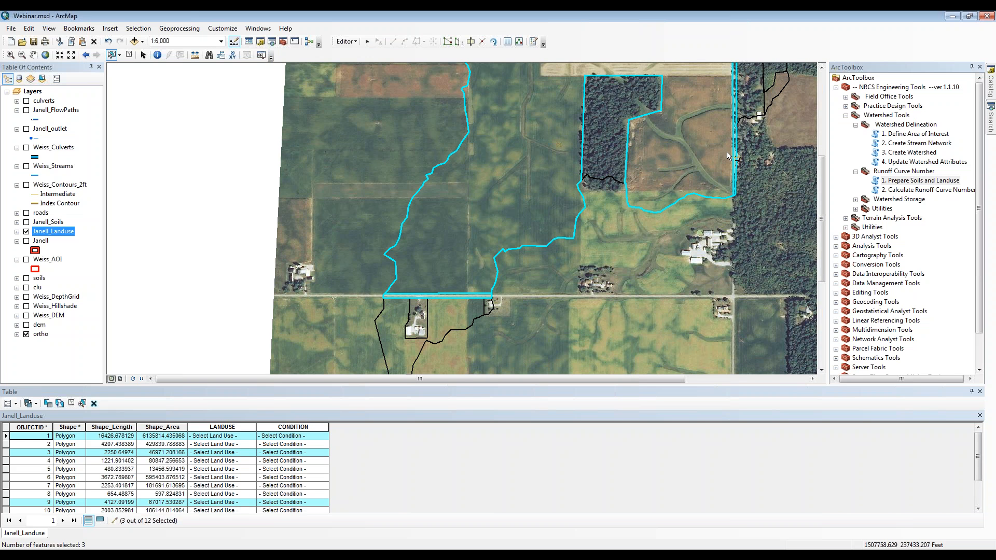
scroll(727, 152, "down", 1)
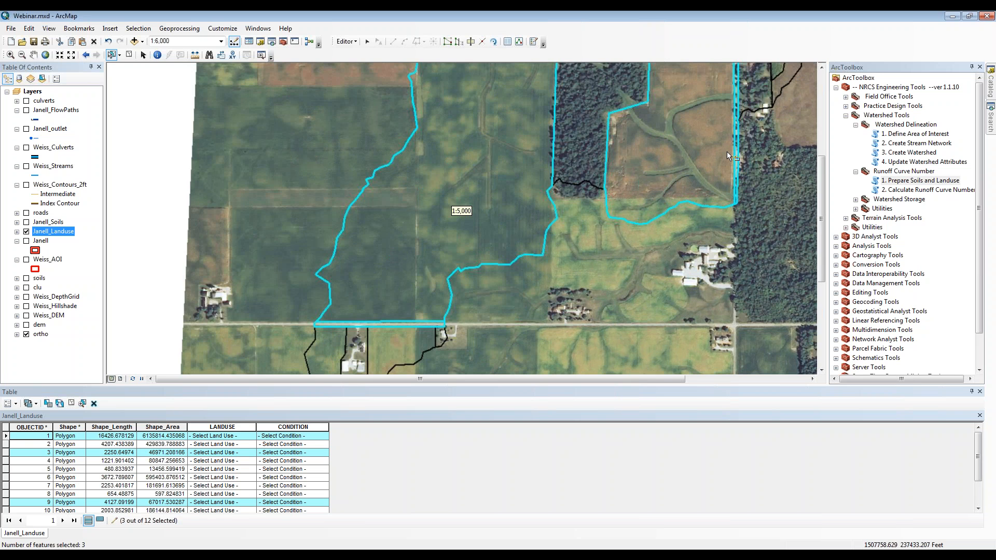
scroll(726, 151, "down", 4)
left_click(764, 202)
scroll(546, 235, "up", 6)
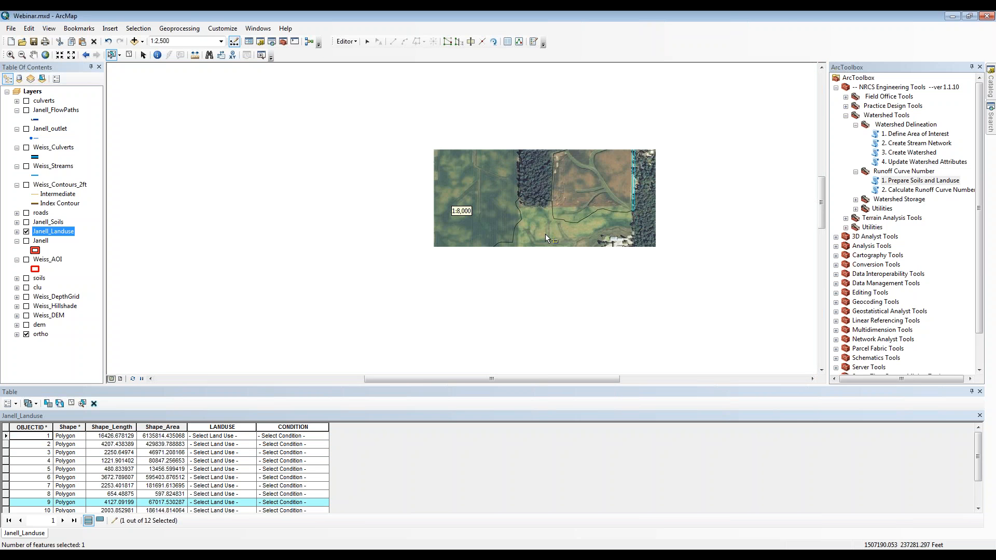
scroll(410, 285, "down", 9)
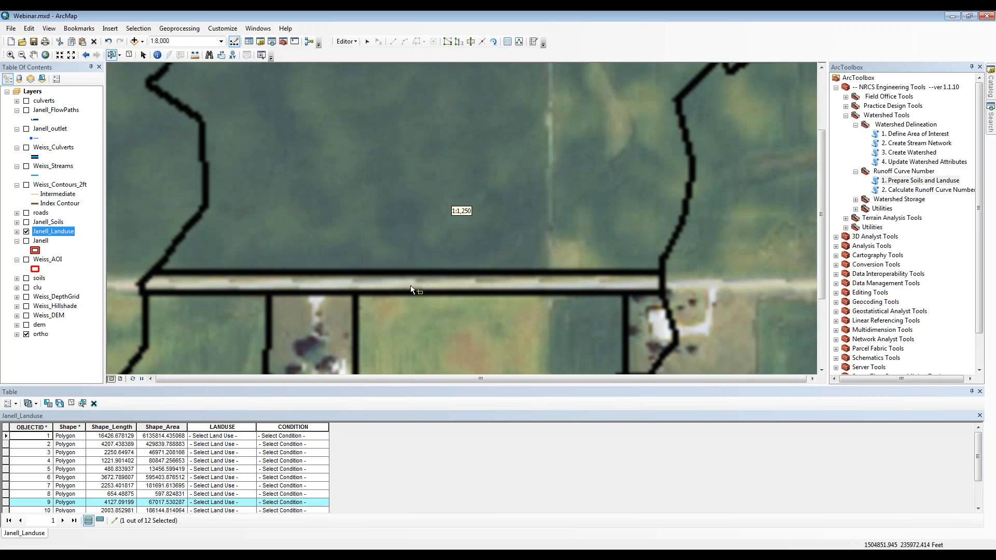
left_click(411, 287, "shift")
scroll(410, 285, "up", 7)
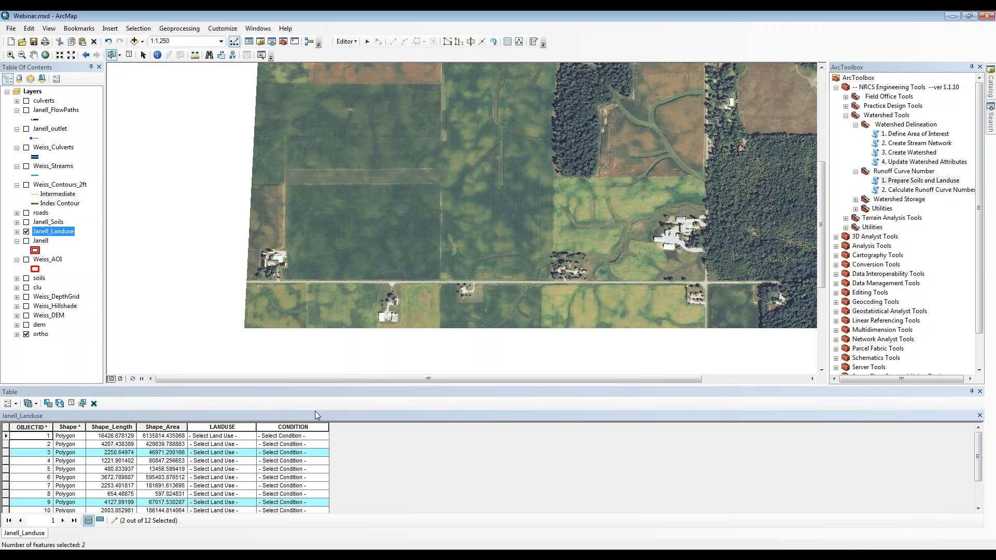
left_click(99, 520)
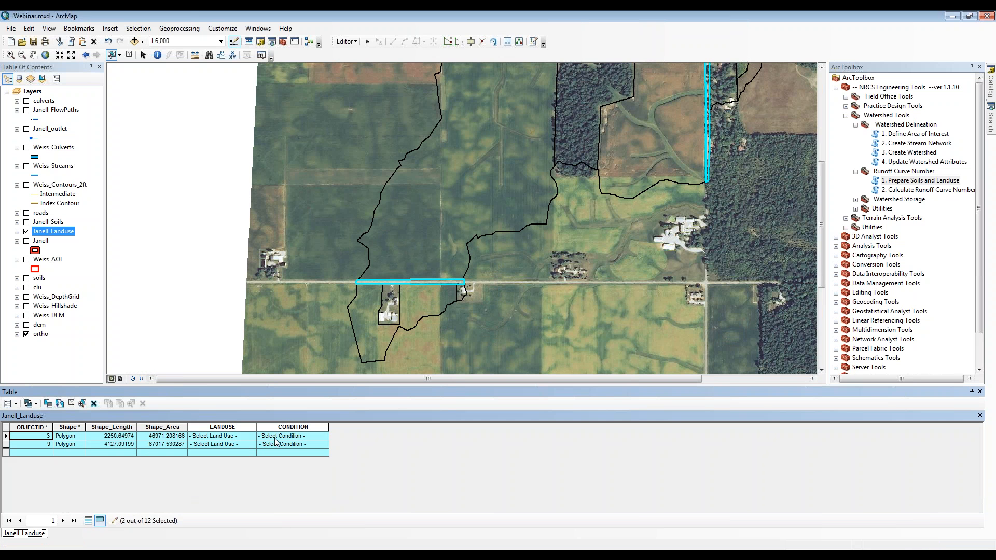
- Widen the LANDUSE column and set both road polygons' land use to Roads Paved with Open Ditches (Including Right of Way)
left_click_drag(256, 426, 410, 425)
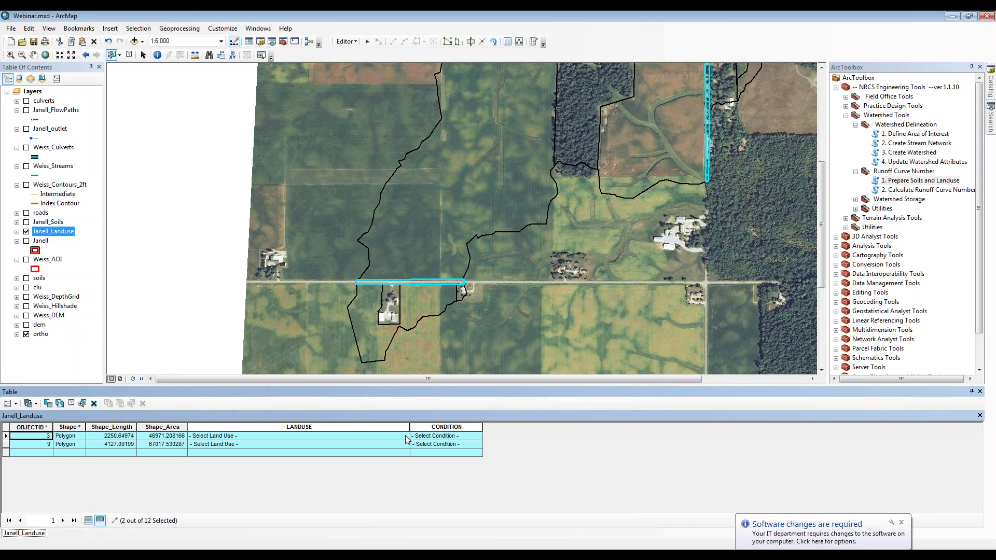
left_click(406, 436)
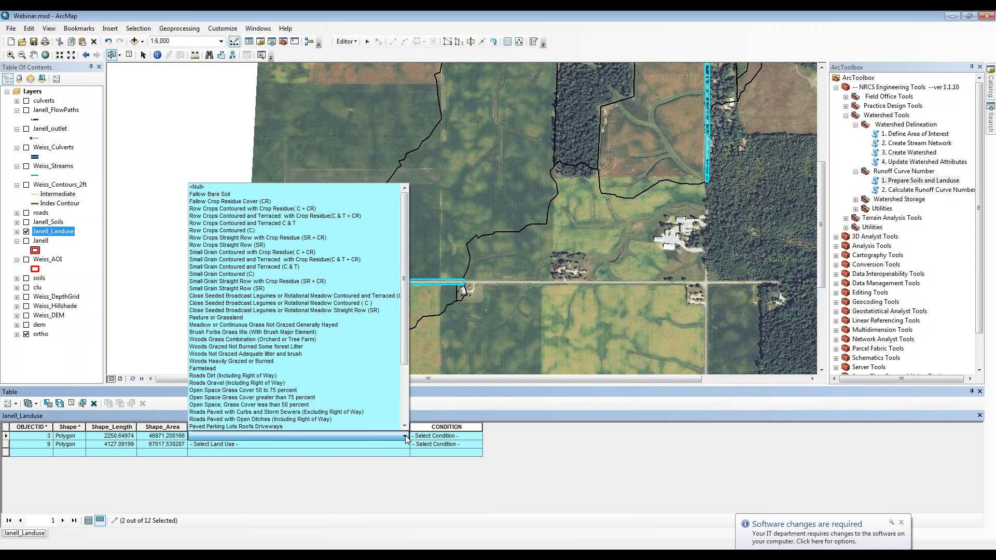
scroll(313, 399, "down", 1)
left_click(312, 397)
left_click(399, 446)
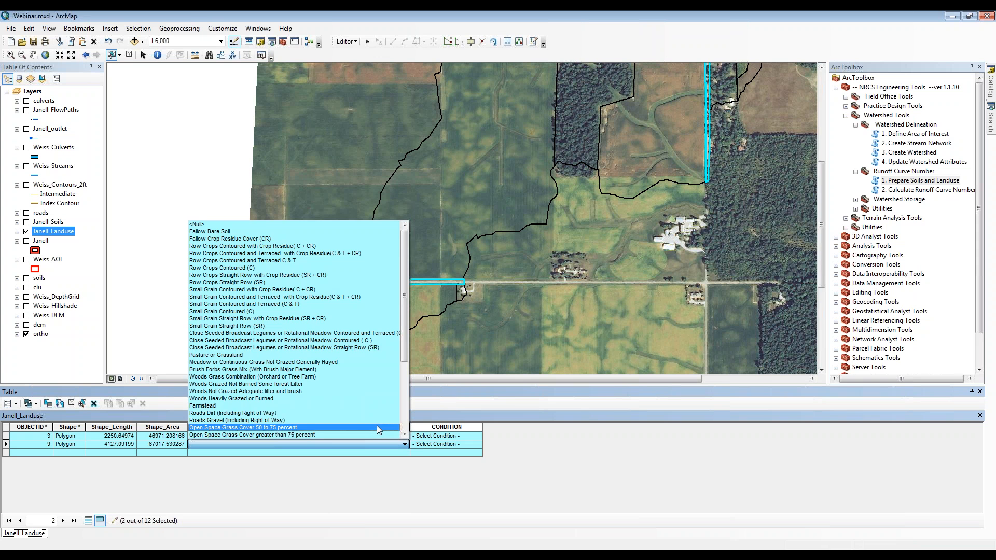
scroll(376, 426, "down", 1)
scroll(377, 426, "down", 3)
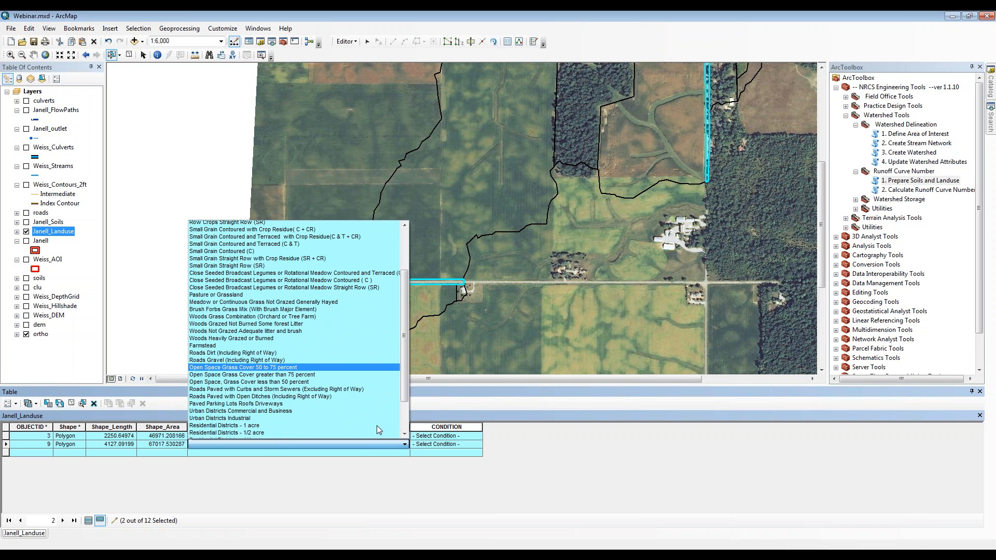
left_click(362, 418)
- Set the condition of both road polygons to Fair
left_click(456, 436)
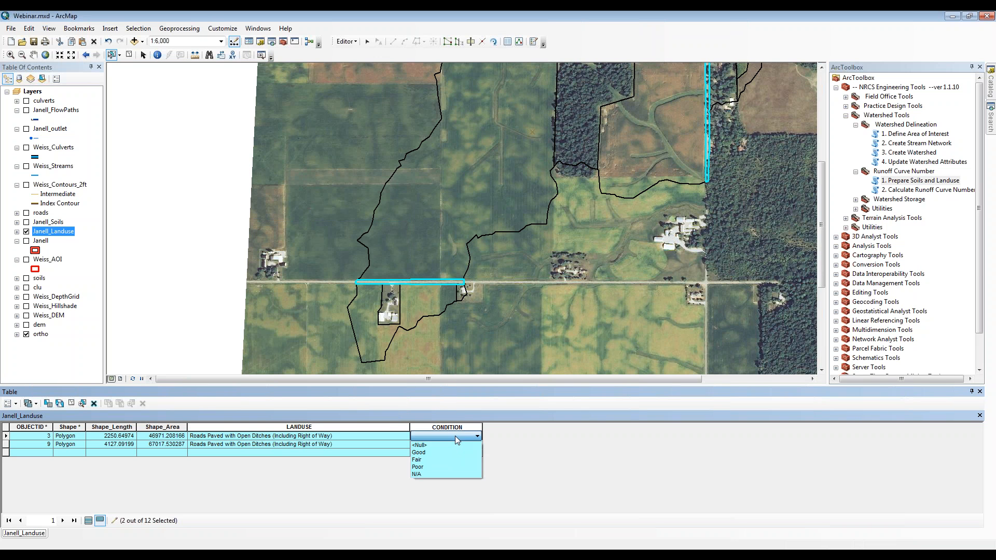
left_click(444, 460)
left_click(442, 444)
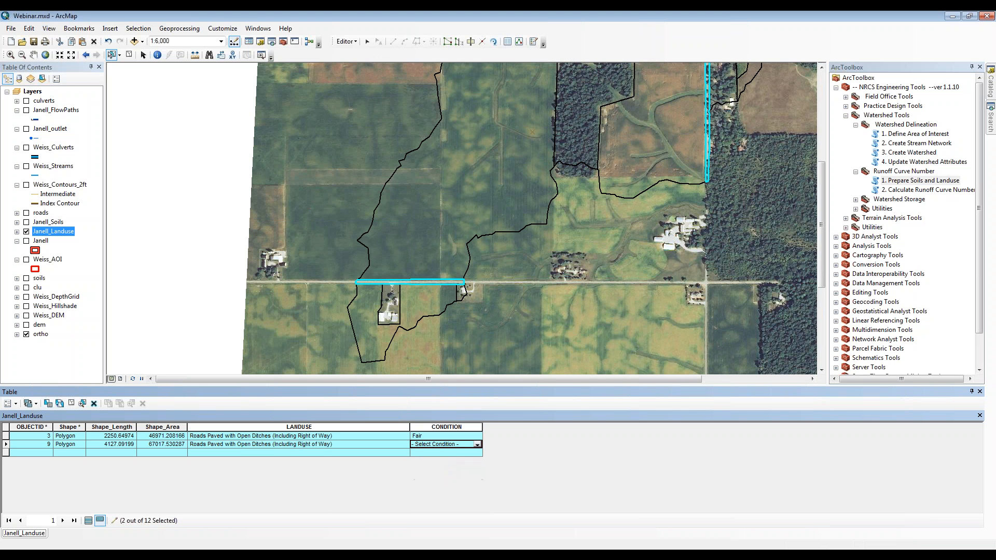
left_click(434, 468)
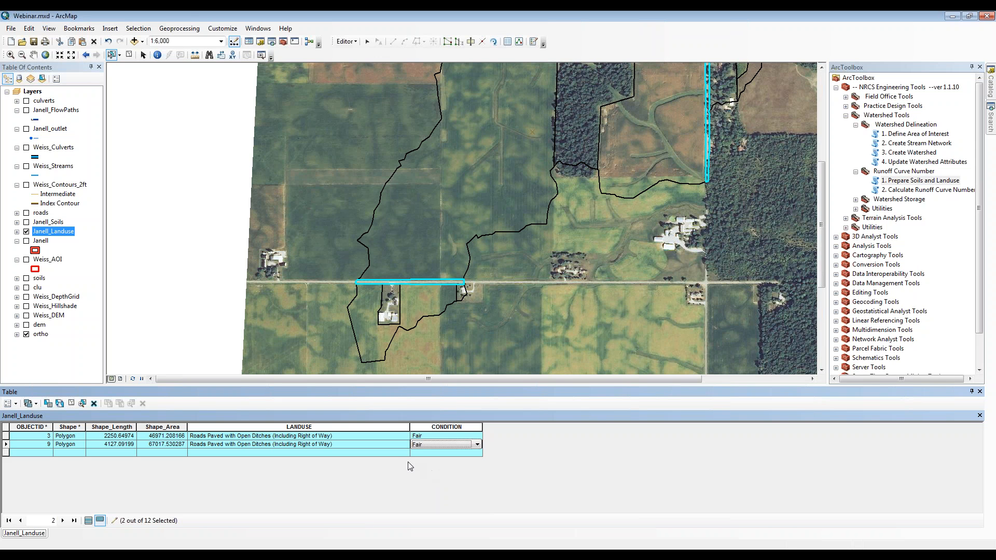
- Change the condition of both road polygons to Good
left_click(477, 436)
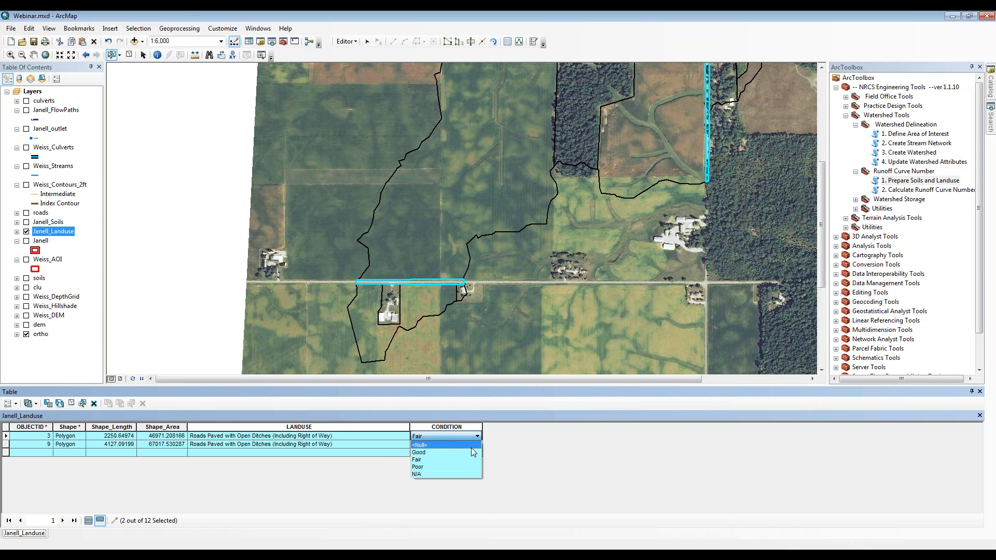
left_click(462, 452)
left_click(477, 444)
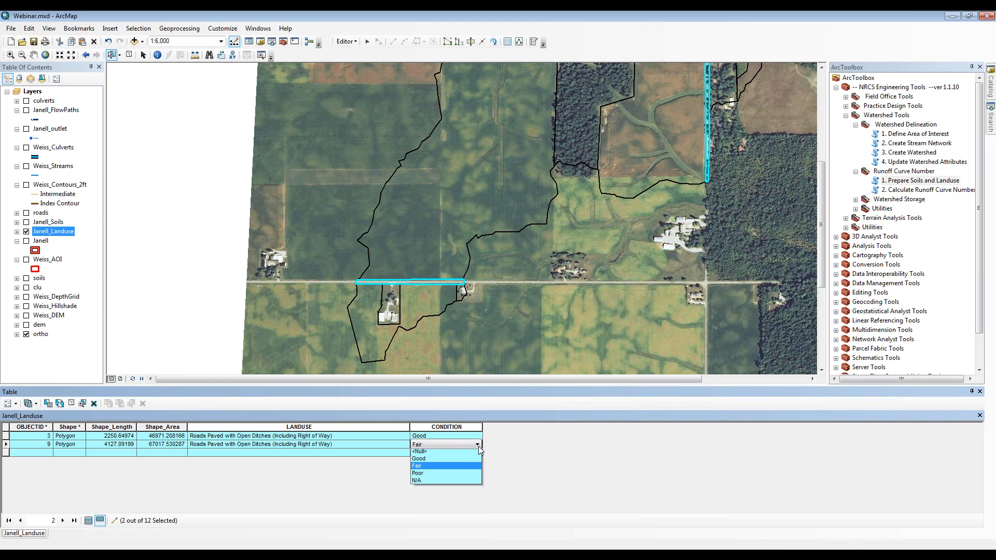
left_click(468, 461)
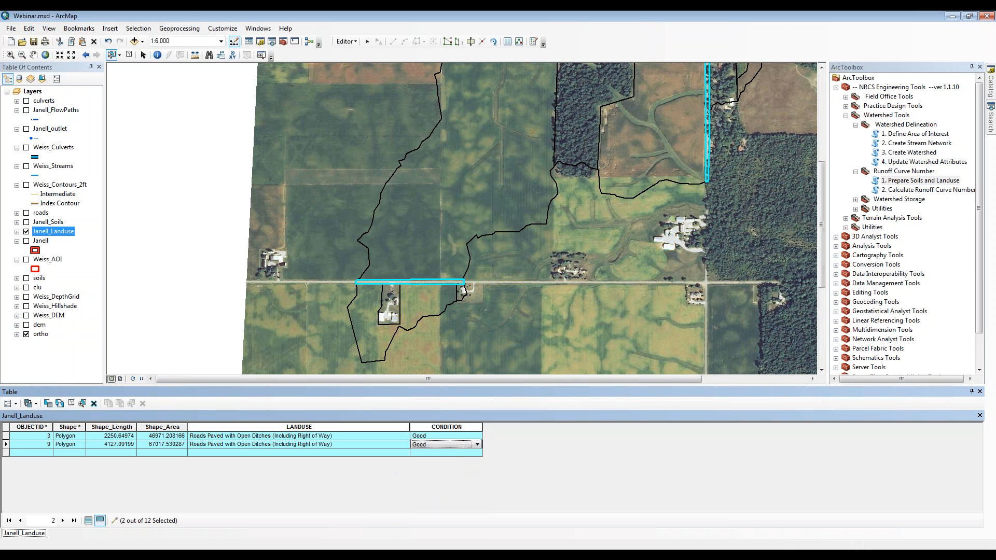
- Select the two farmstead polygons along the south side of the east-west road
left_click(496, 291)
left_click(391, 307)
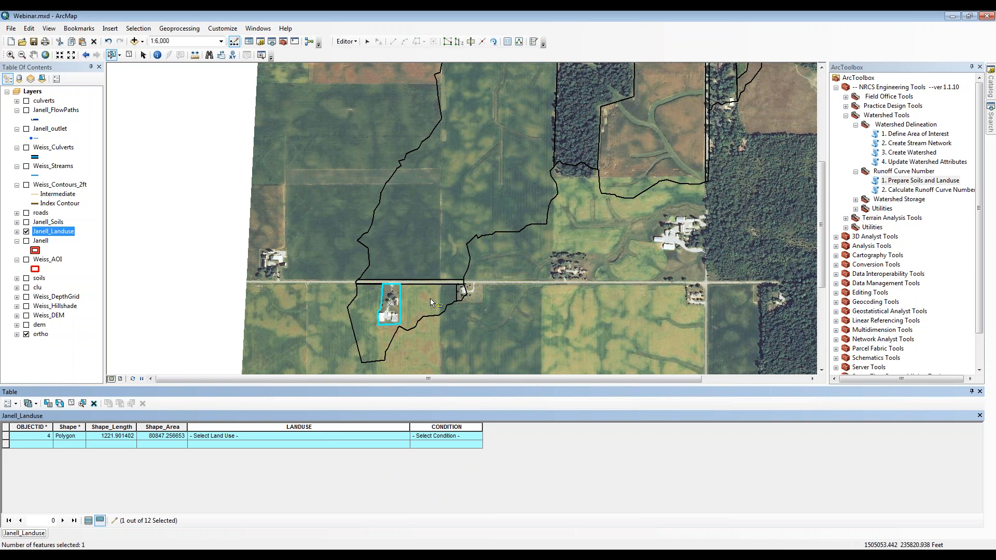
left_click(461, 293, "shift")
left_click_drag(606, 205, 510, 331)
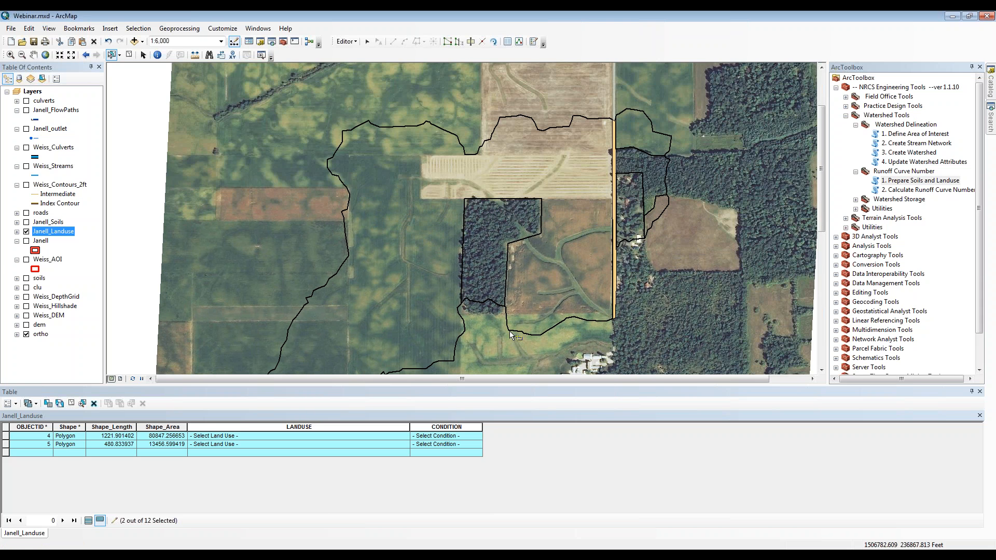
left_click_drag(509, 331, 483, 276)
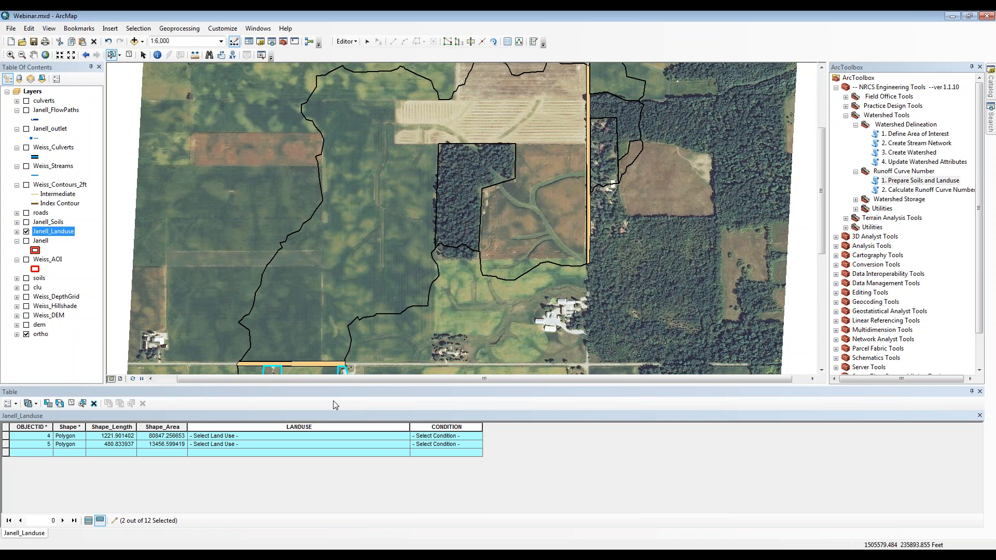
- Set the land use of both selected polygons to Farmstead and their condition to Good
left_click(378, 446)
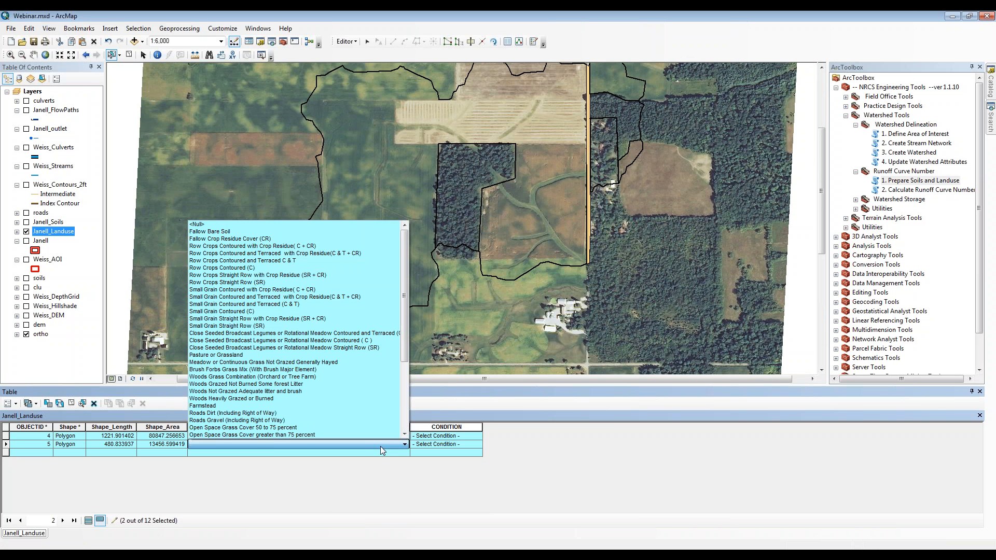
left_click(275, 405)
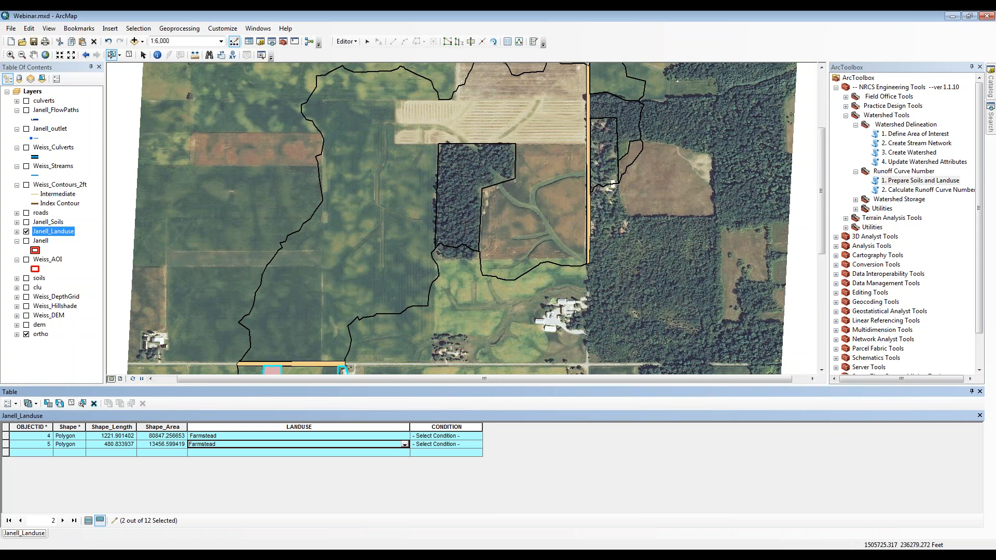
left_click_drag(376, 321, 376, 263)
left_click(439, 437)
left_click(431, 452)
left_click(450, 445)
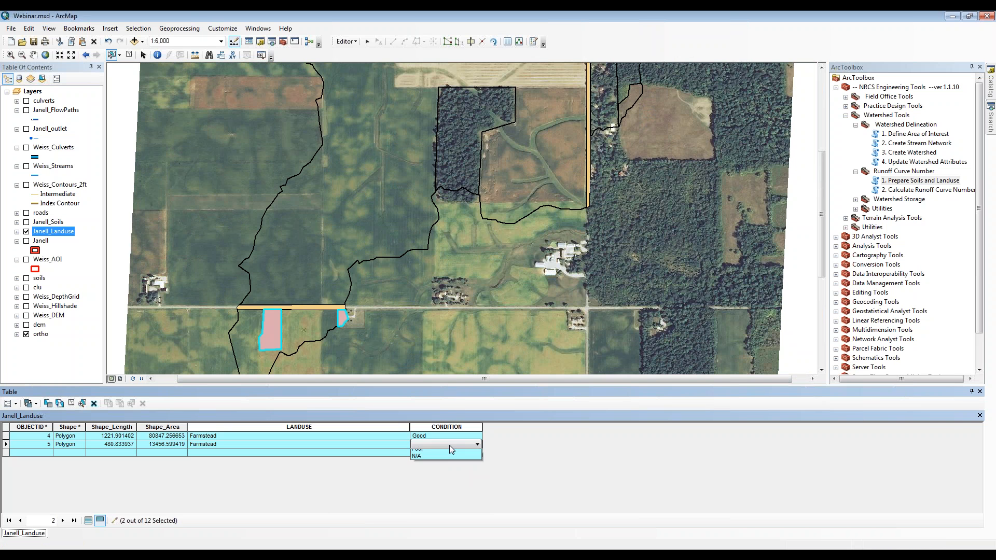
left_click(440, 449)
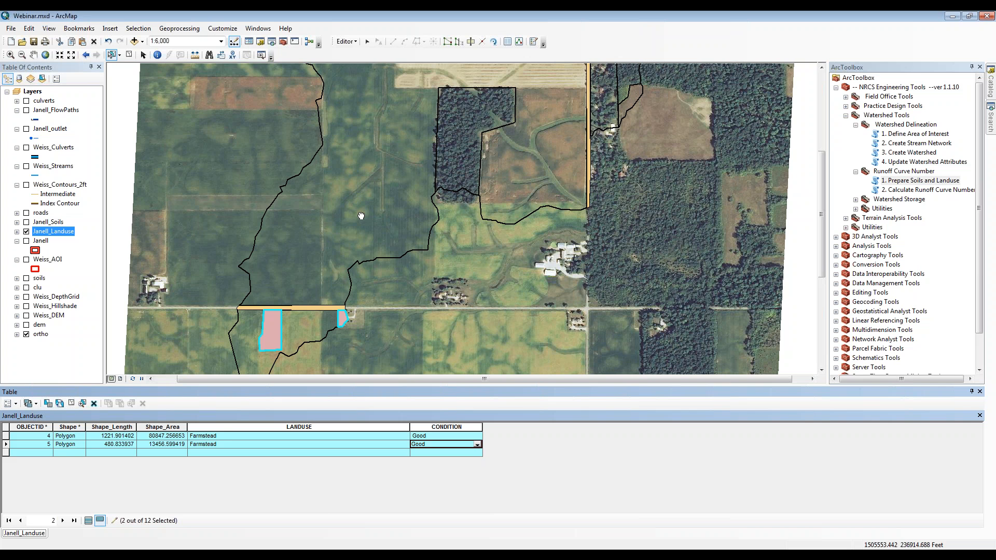
- Select the two wooded polygons and set their land use to Woods Not Grazed Adequate litter and brush, condition Good
left_click_drag(361, 215, 382, 253)
left_click(482, 172)
left_click(653, 104, "shift")
left_click(397, 436)
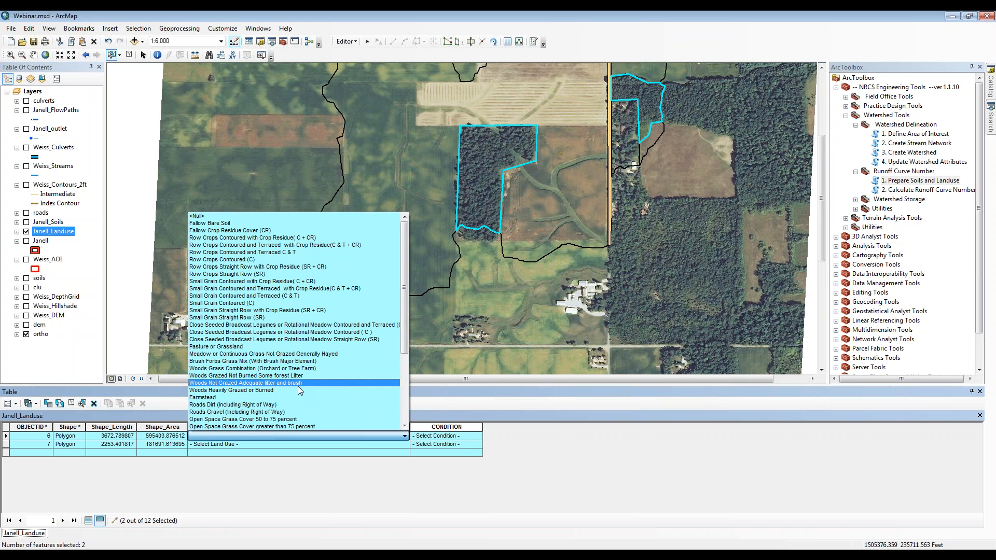
left_click(300, 382)
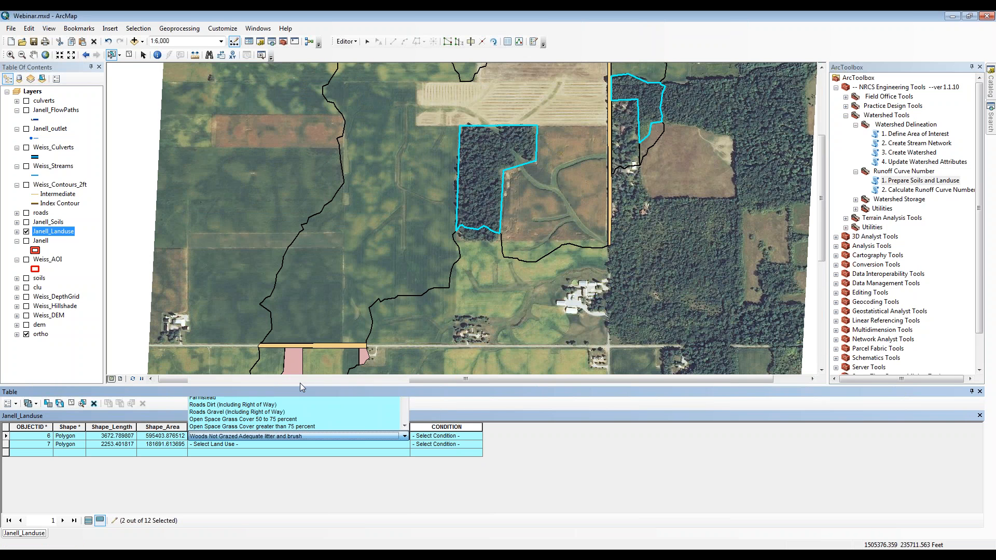
left_click(405, 445)
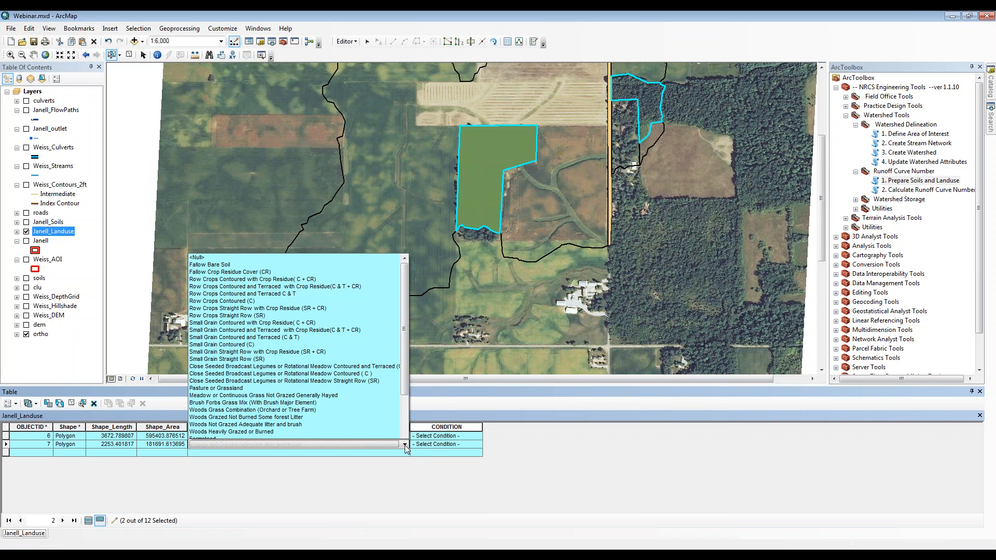
left_click(244, 424)
- Set the partly wooded polygon just east of the north-south road to Woods Grass Combination (Orchard or Tree Farm), condition Poor
left_click(624, 158)
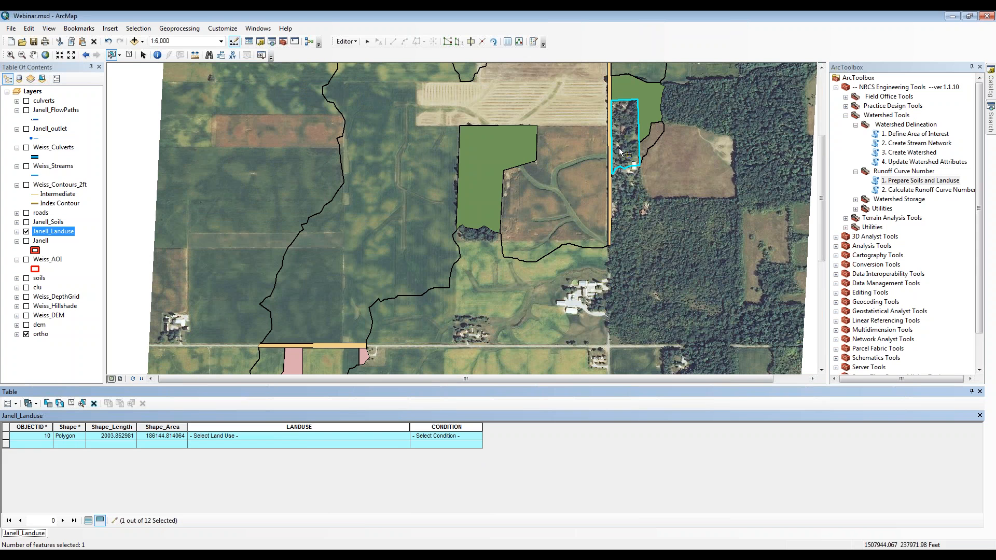
left_click(405, 437)
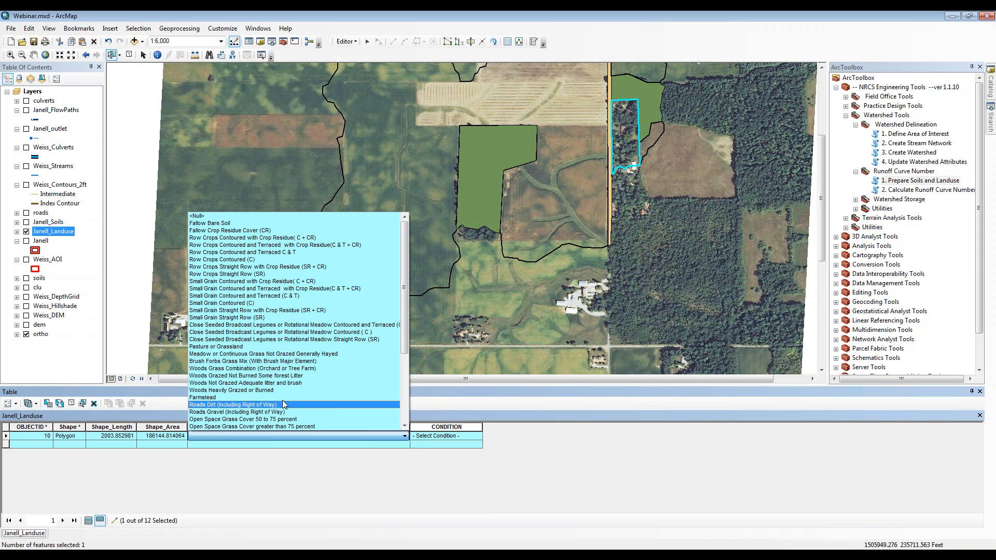
left_click(237, 370)
left_click(425, 436)
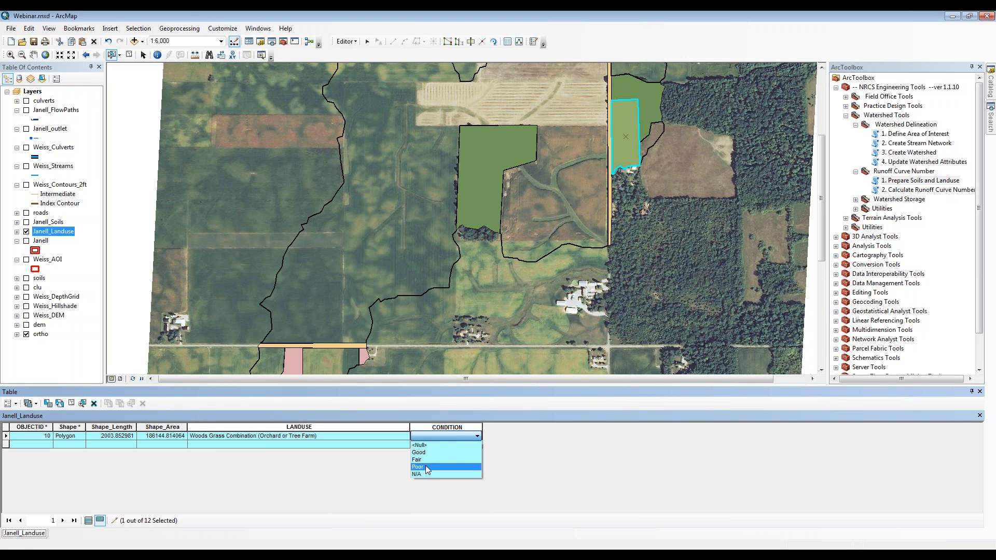
left_click(426, 467)
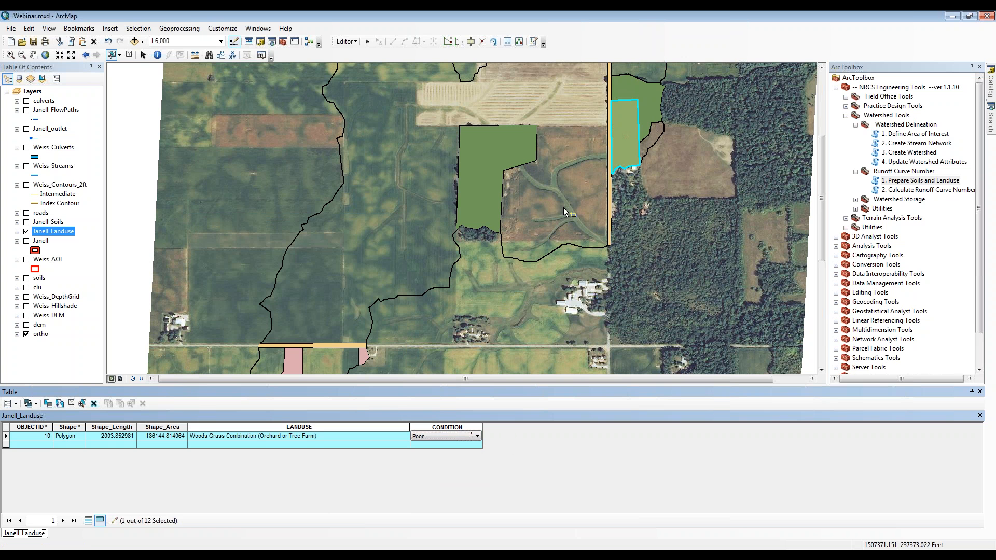
- Select the four cropland polygons: the large field, the one south of the road and the two small eastern ones
scroll(563, 208, "up", 3)
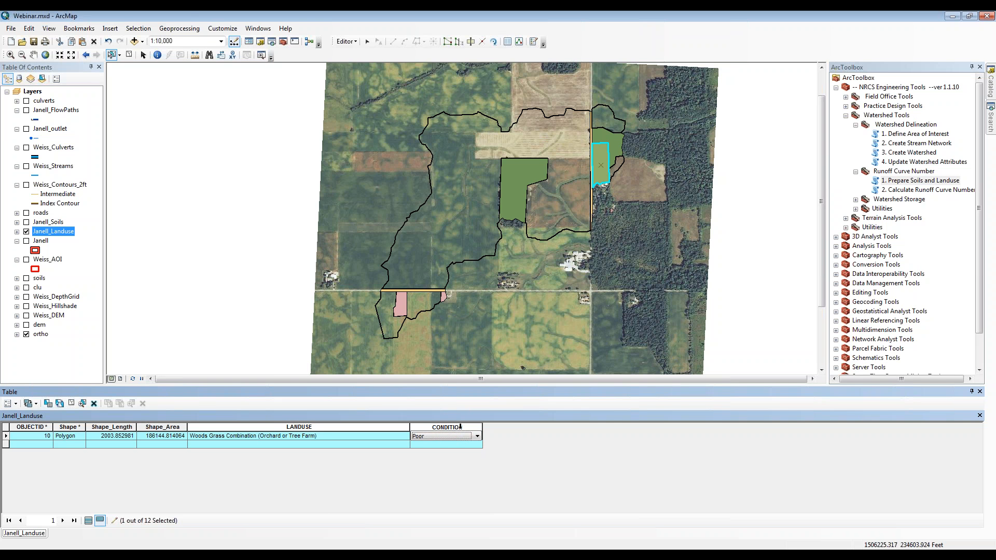
left_click(431, 300)
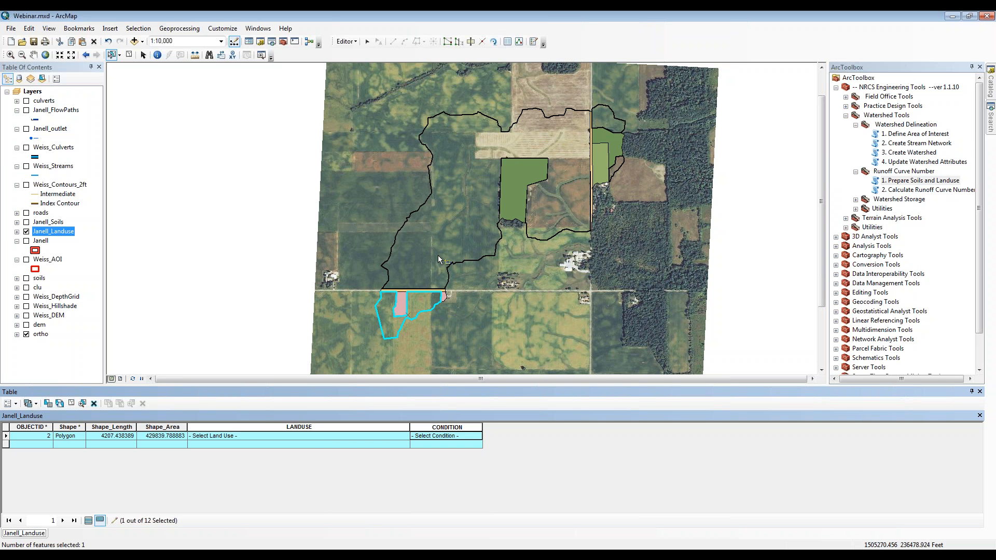
left_click(563, 200, "shift")
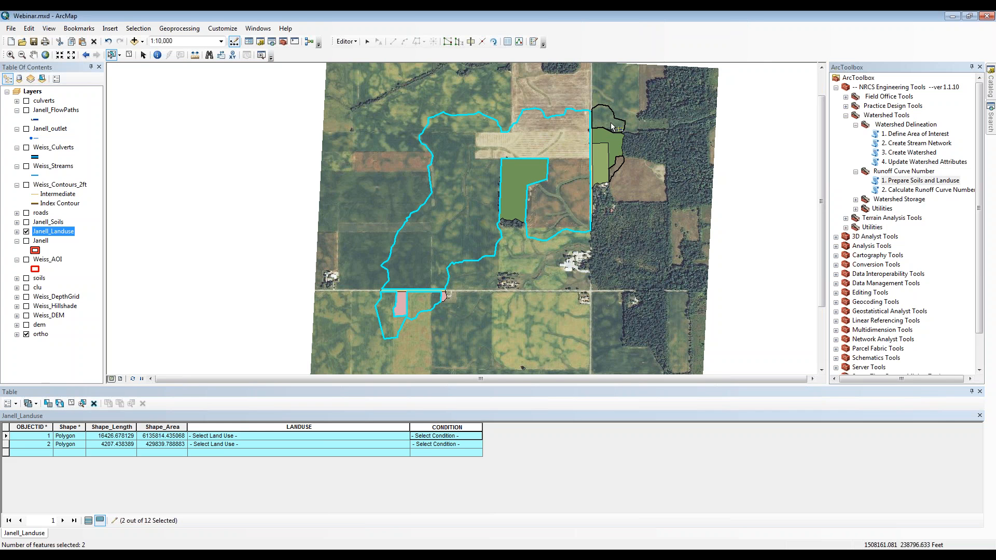
left_click(610, 121, "shift")
left_click(616, 167, "shift")
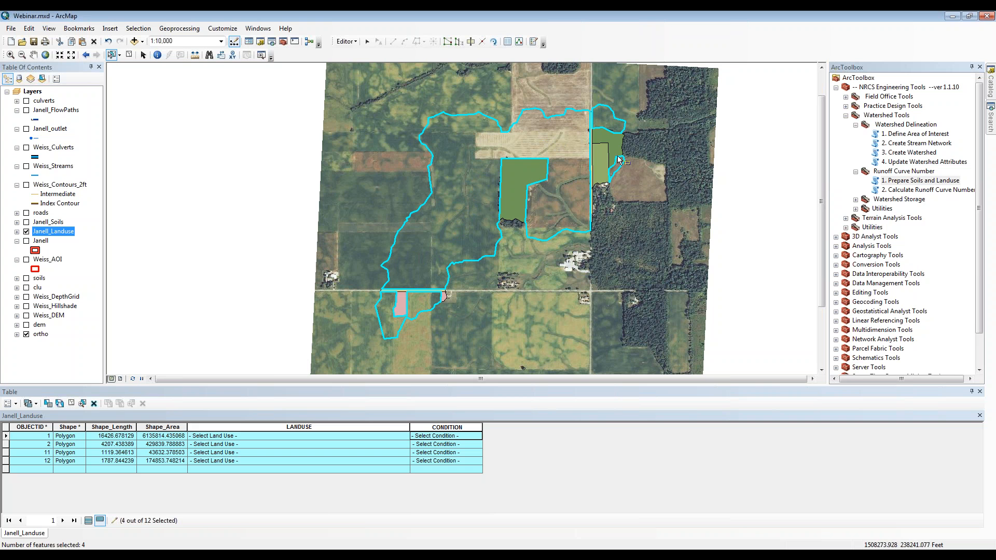
- Set the land use of all four selected cropland polygons to Row Crops Straight Row with Crop Residue (SR + CR)
left_click(407, 439)
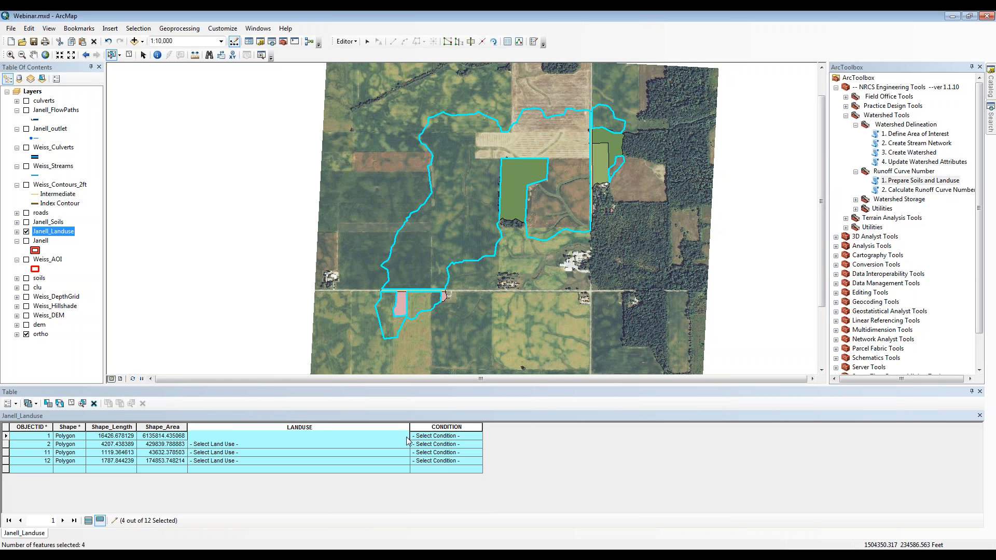
left_click(405, 437)
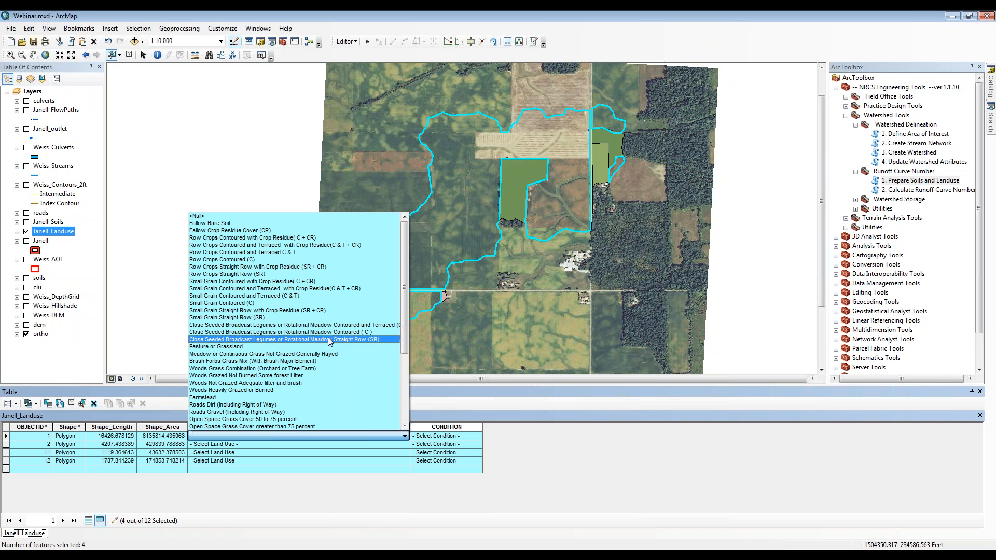
left_click(298, 267)
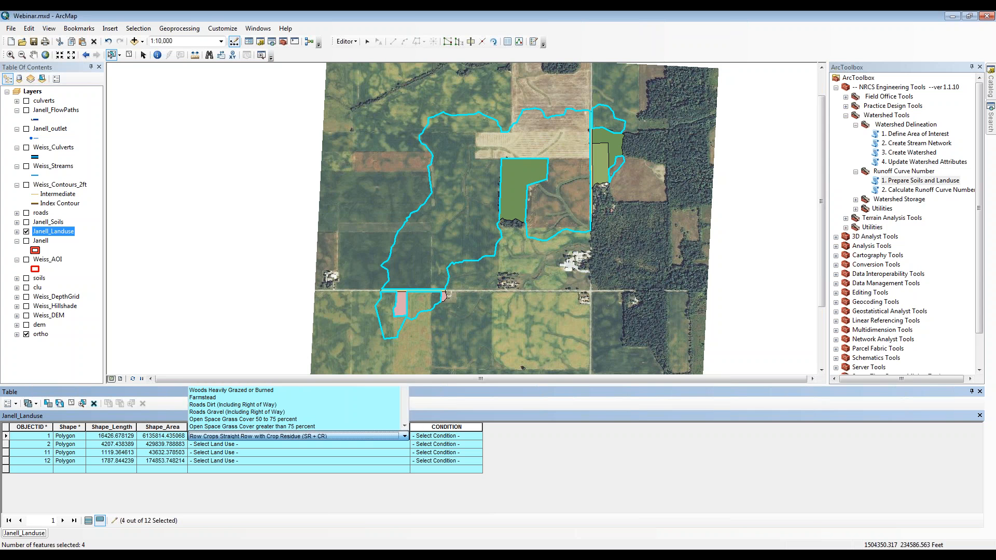
left_click(406, 445)
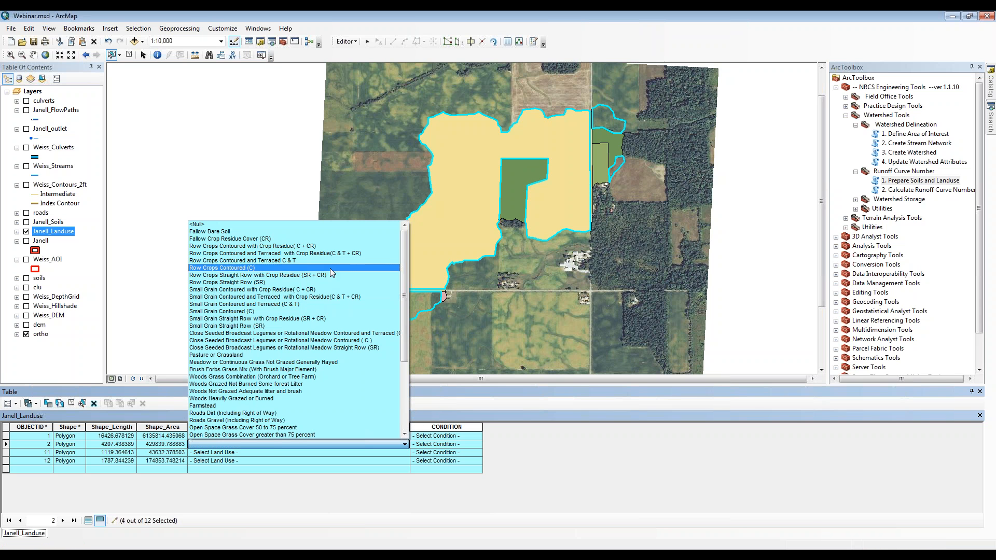
left_click(299, 267)
left_click(408, 453)
left_click(404, 452)
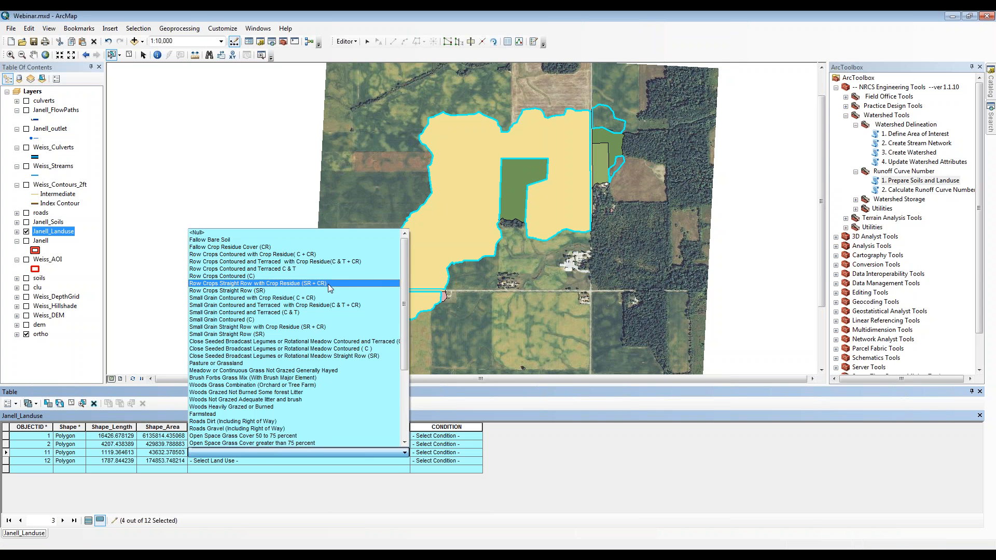
left_click(329, 288)
left_click(404, 460)
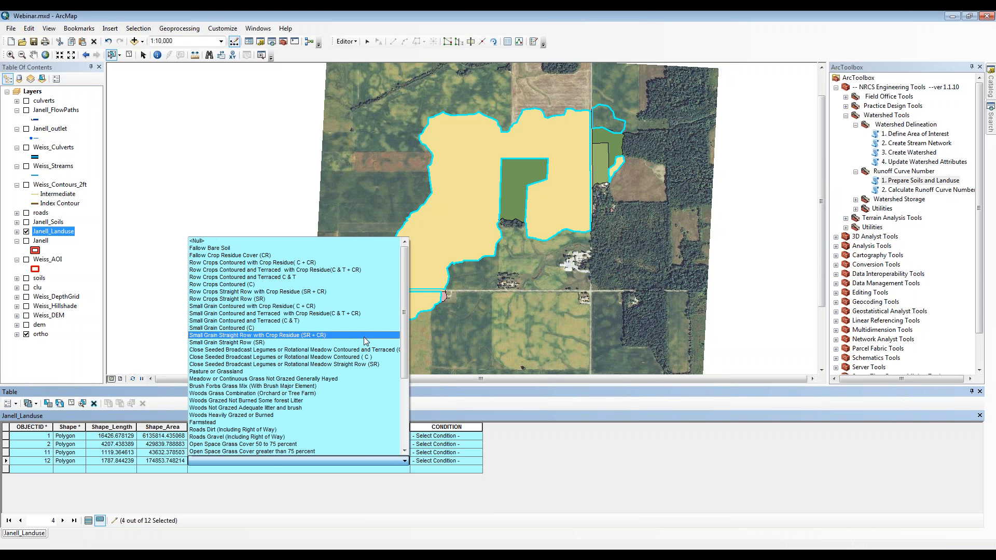
left_click(361, 292)
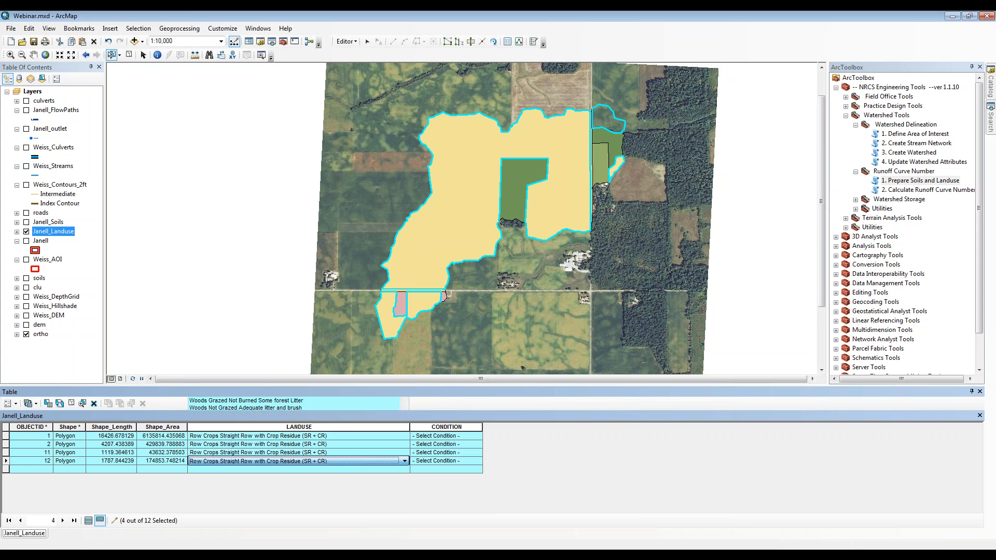
left_click(404, 461)
left_click(405, 461)
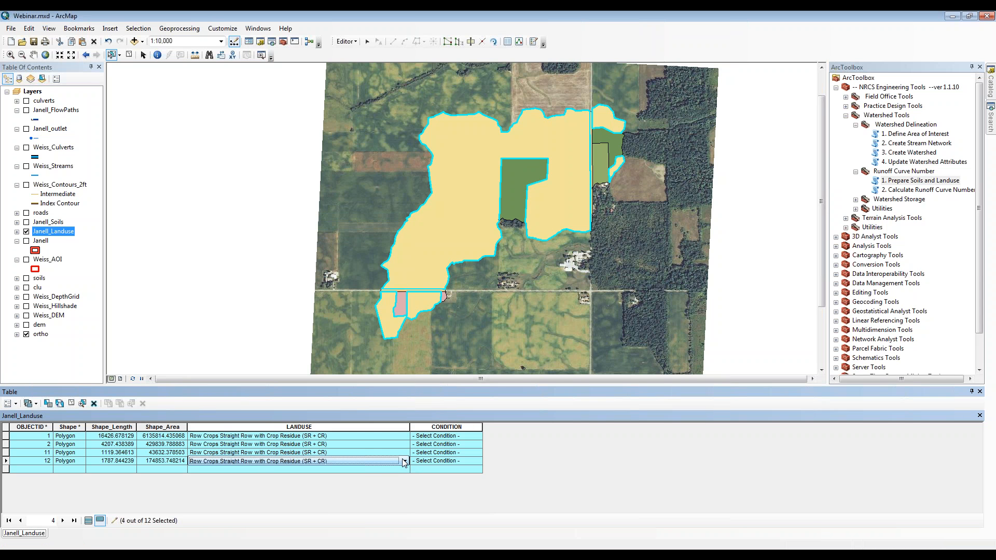
- Set the condition of all four selected cropland polygons to Good
left_click(445, 438)
left_click(436, 453)
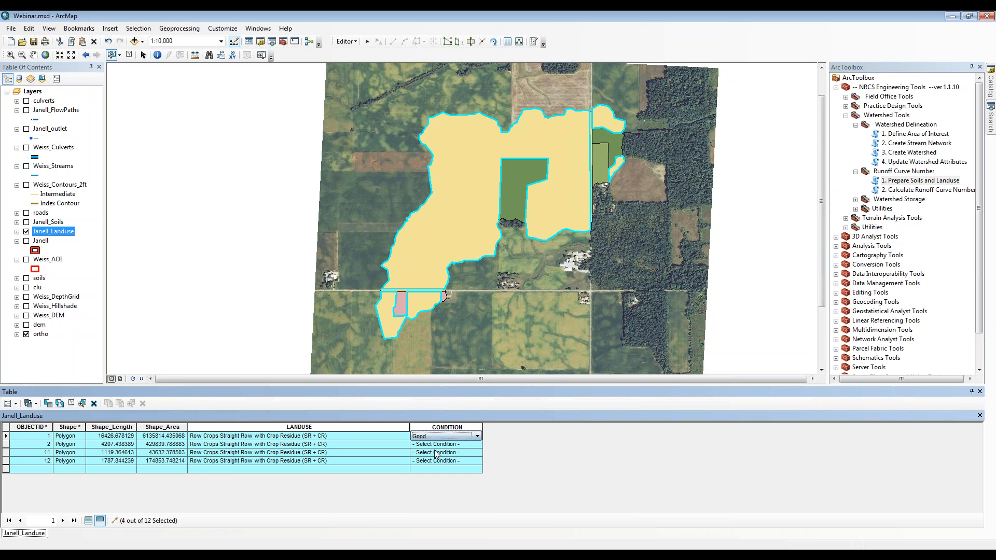
left_click(435, 444)
left_click(431, 460)
left_click(429, 452)
left_click(427, 468)
left_click(426, 461)
left_click(423, 478)
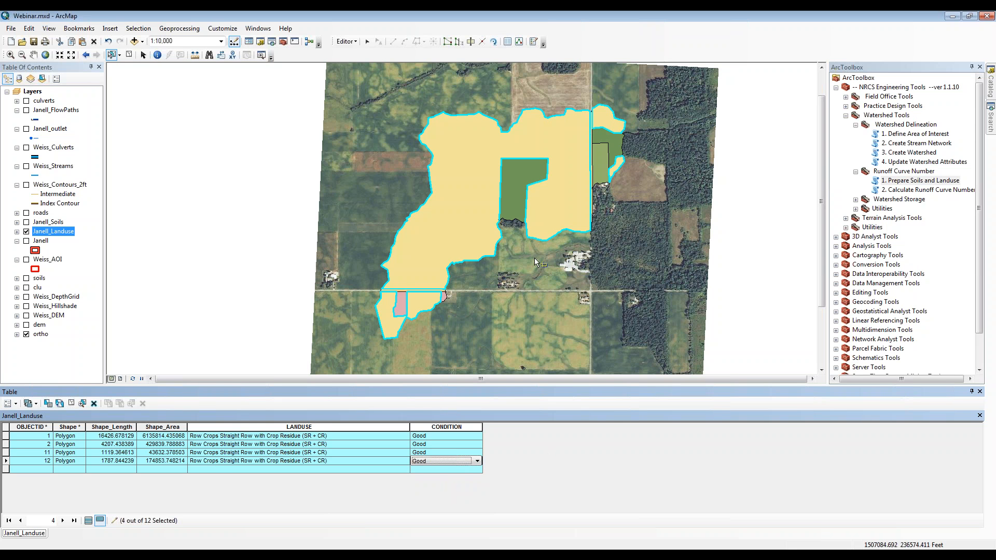
- Show all land use records and select the unassigned sliver polygon, object 8, locating it beside the north-south road
left_click(88, 521)
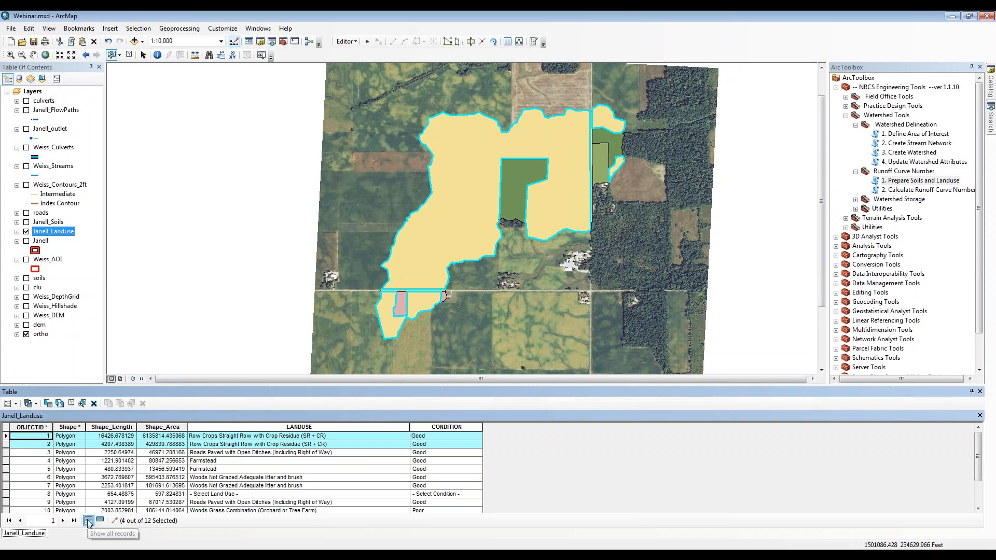
left_click(5, 495)
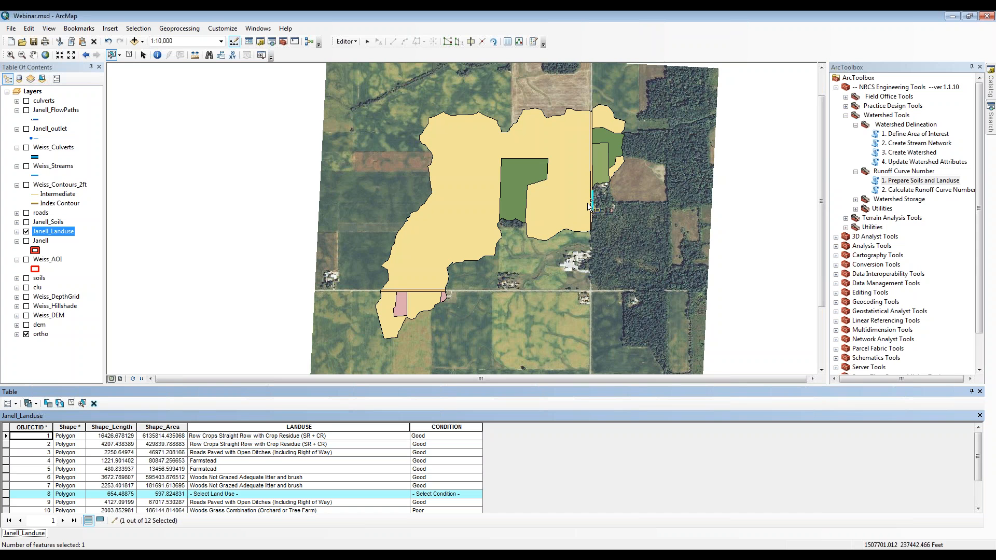
scroll(587, 206, "down", 1)
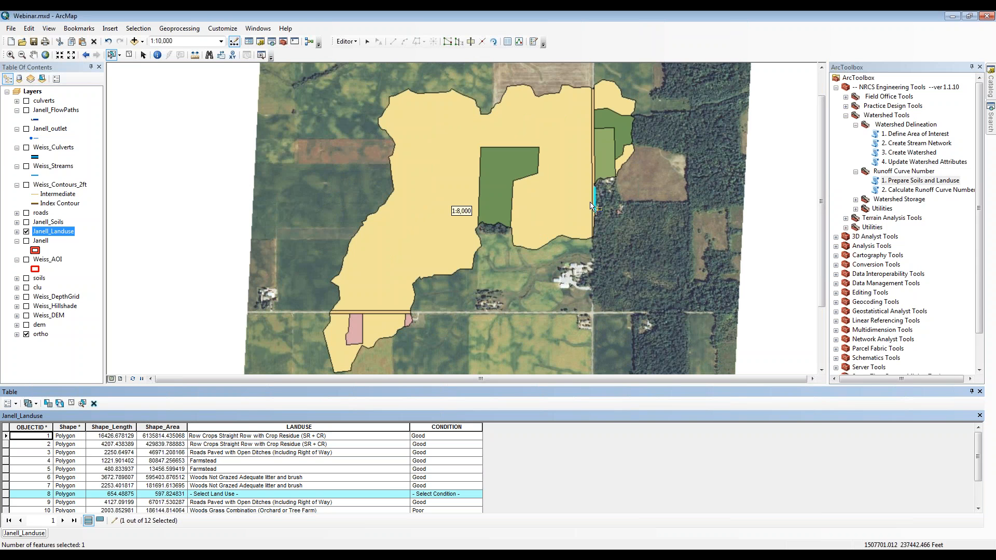
scroll(591, 206, "down", 8)
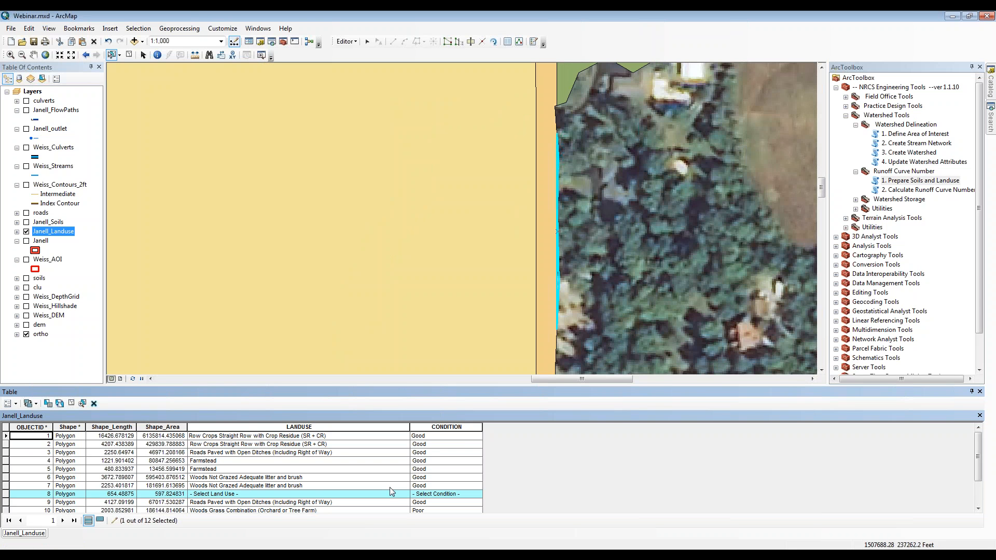
- Set the sliver polygon's land use to Woods Grass Combination (Orchard or Tree Farm) and its condition to Poor
left_click(390, 490)
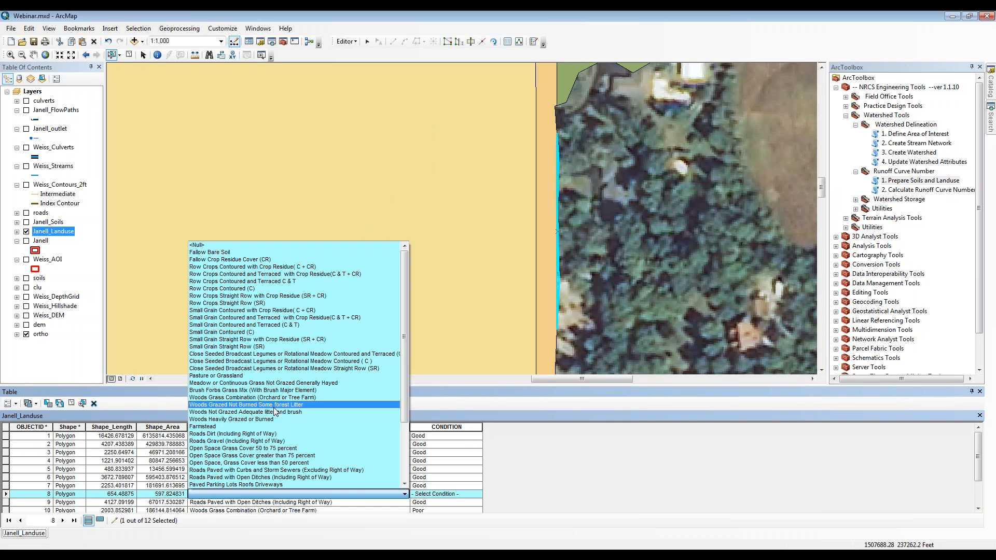
left_click(249, 398)
left_click(439, 494)
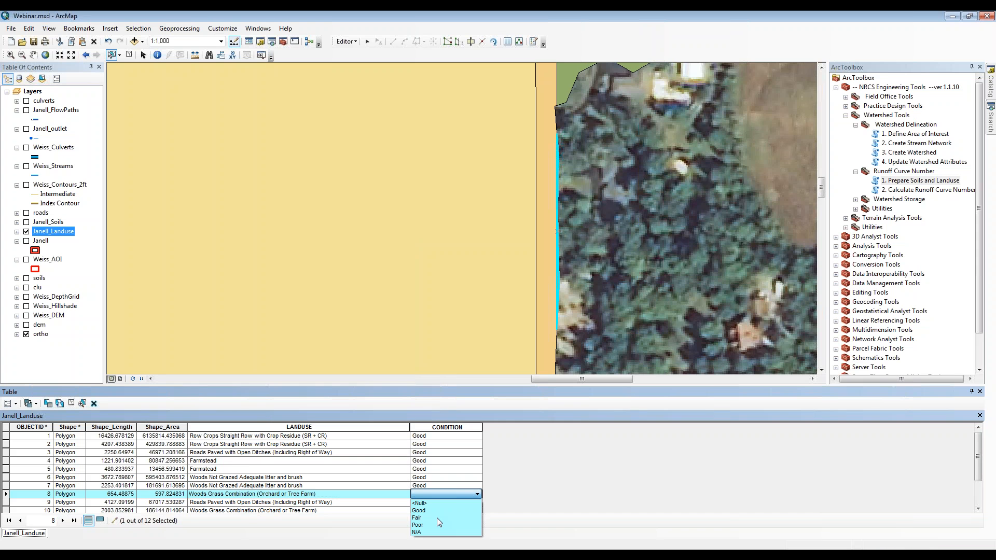
left_click(438, 524)
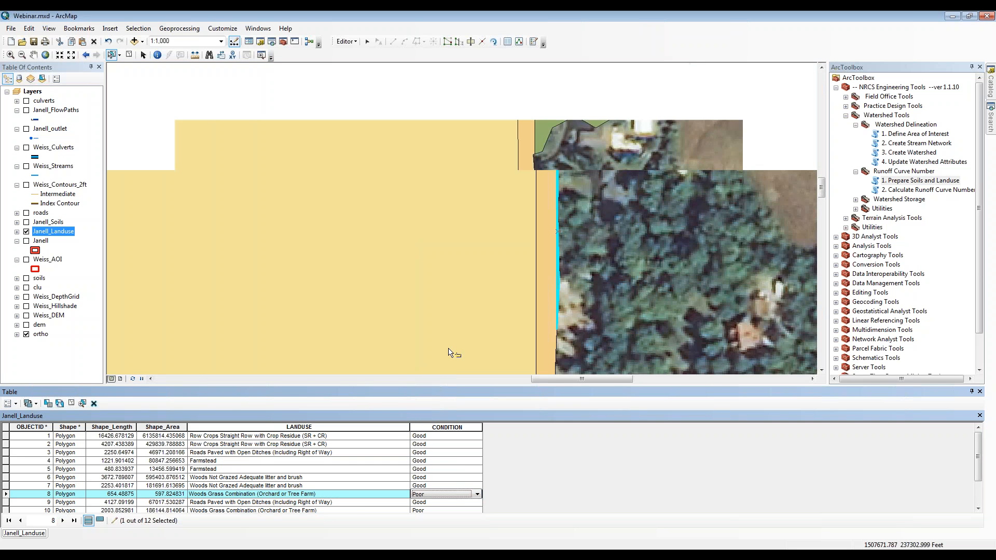
scroll(449, 353, "up", 1)
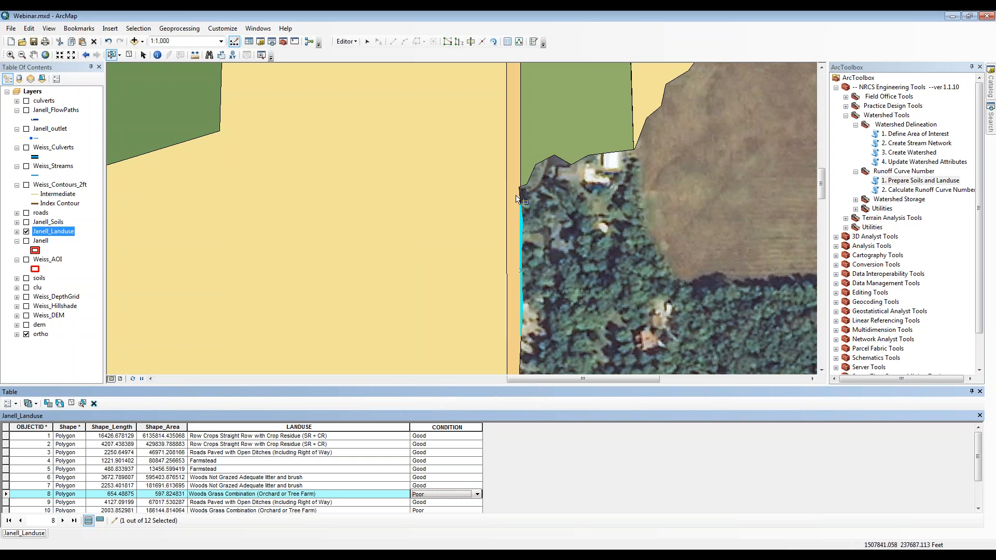
- Clear the selection and stop editing the land use layer
left_click(71, 403)
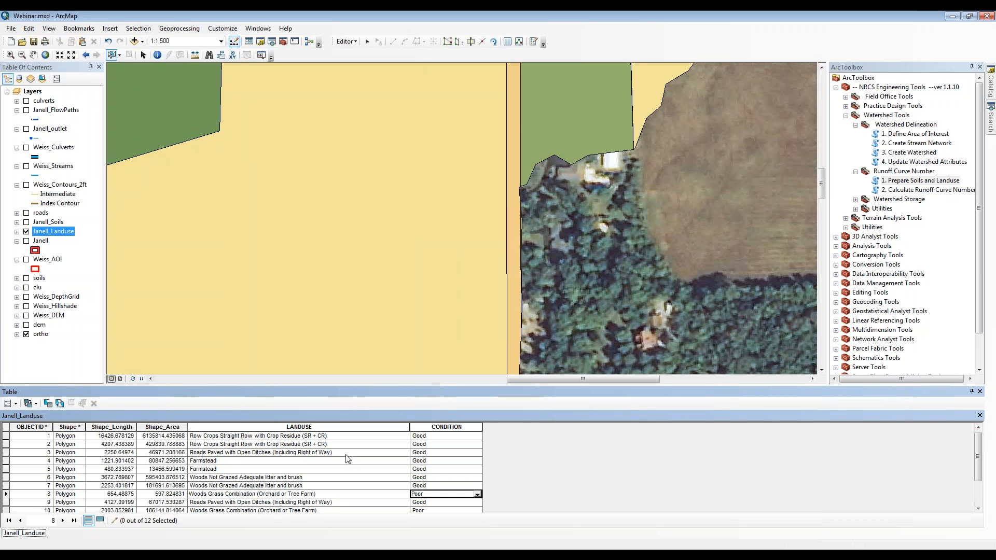
left_click(346, 41)
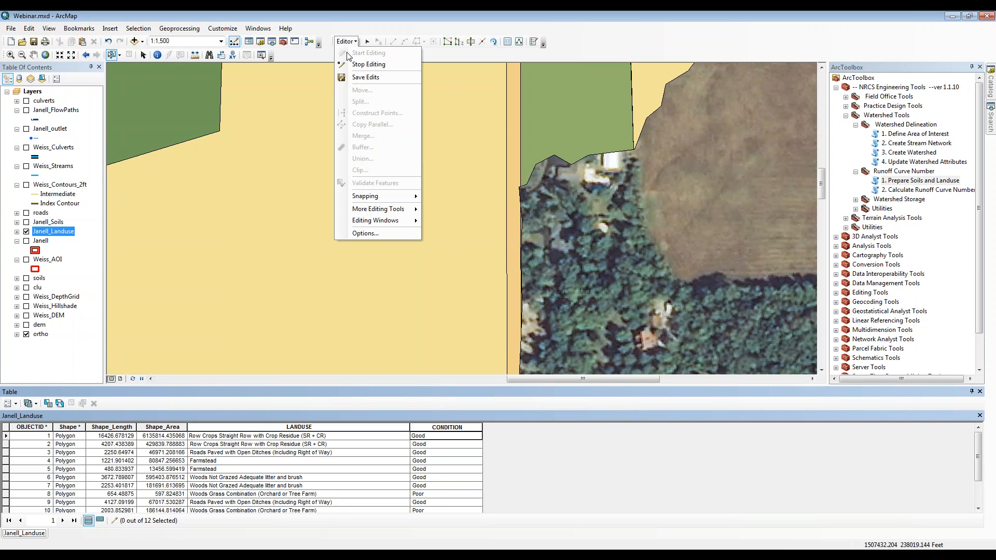
left_click(366, 64)
- Run Calculate Runoff Curve Number on the delineated watershed and review each subbasin's weighted average value in the tool messages
scroll(469, 173, "up", 5)
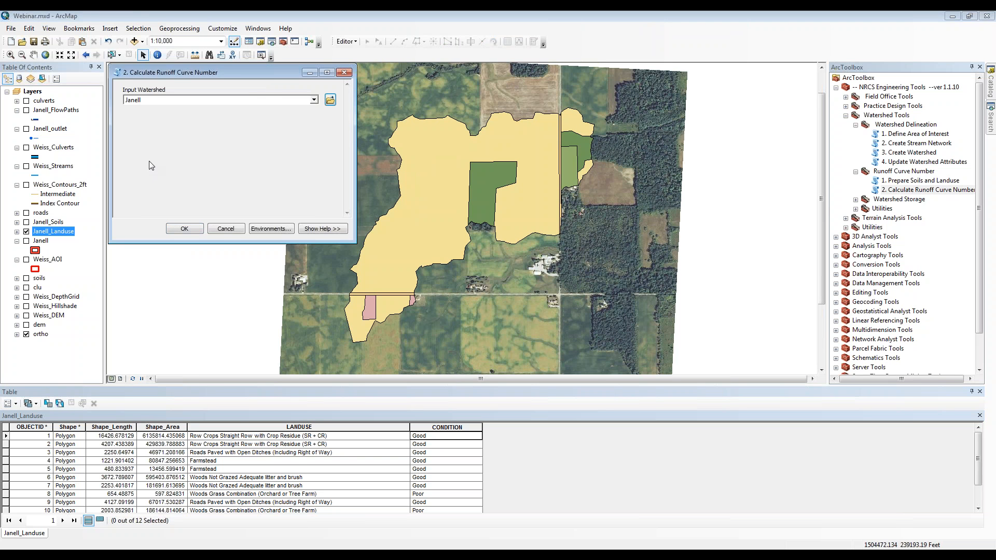
left_click(184, 229)
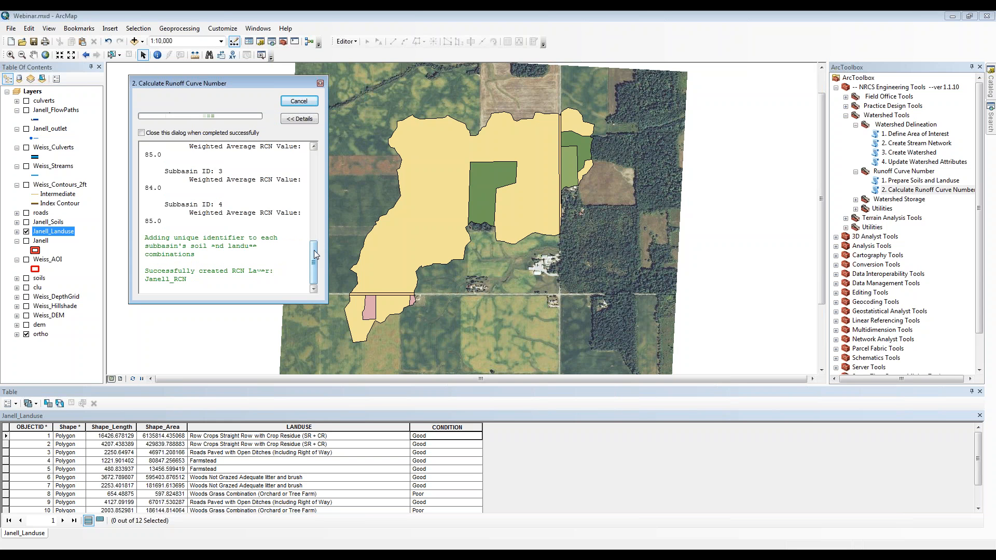
left_click_drag(313, 250, 315, 198)
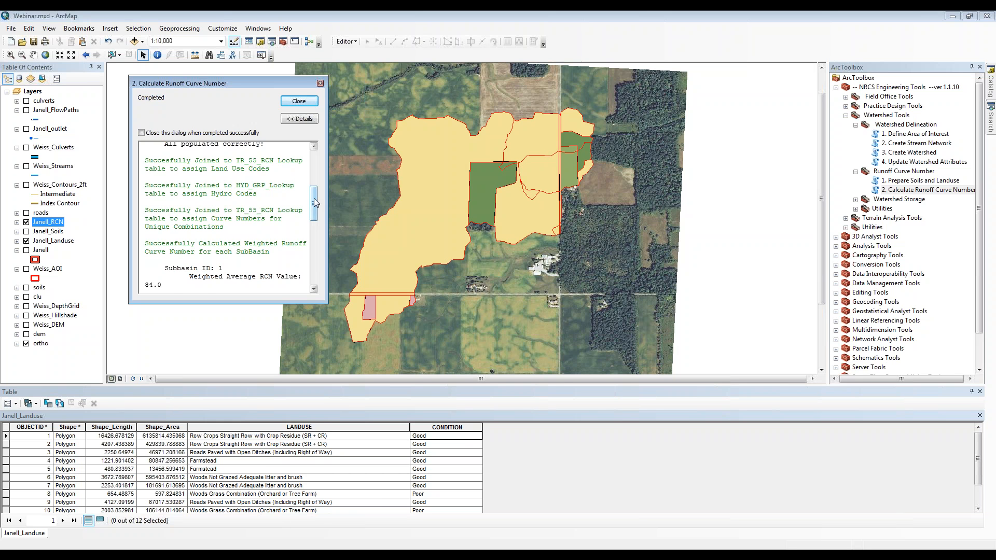
scroll(313, 198, "down", 2)
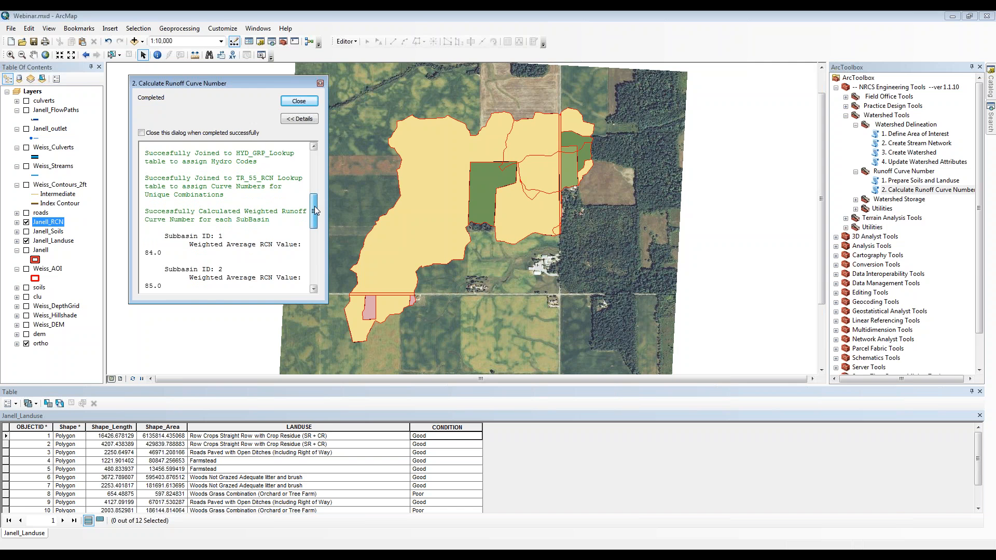
- Read the remaining curve number tool messages, close them, and open the delineated watershed layer's attribute table to check the RCN values
scroll(316, 211, "down", 3)
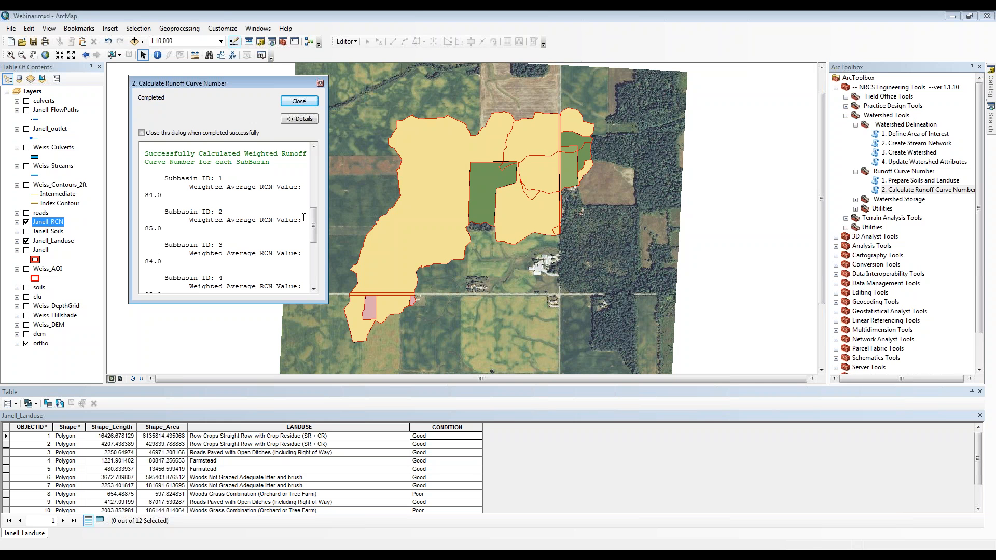
left_click_drag(314, 223, 315, 265)
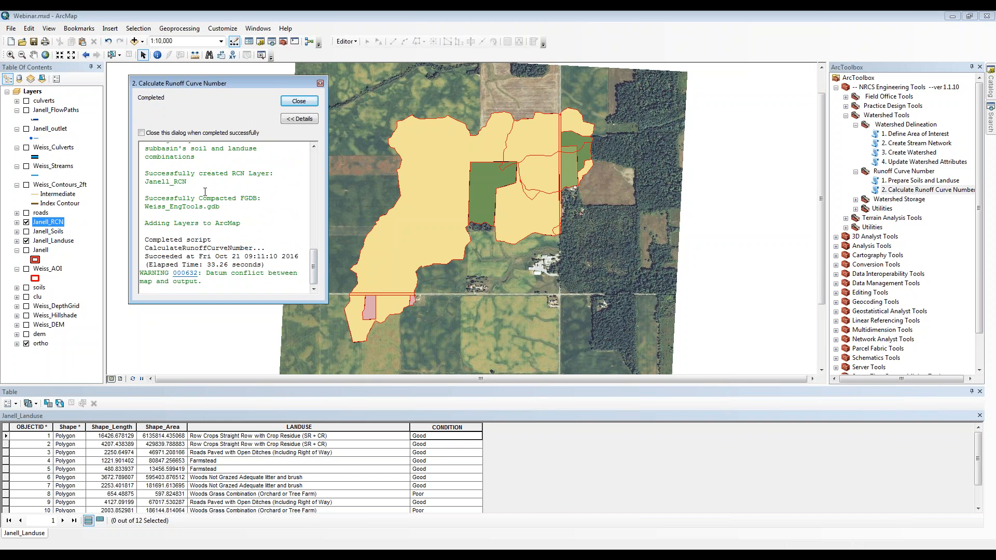
left_click(299, 101)
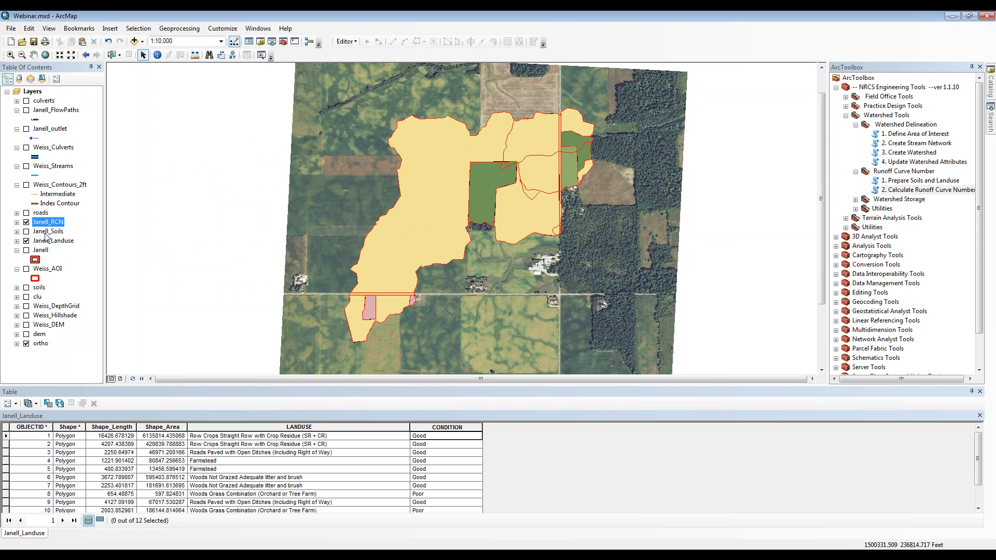
left_click(42, 251)
right_click(41, 250)
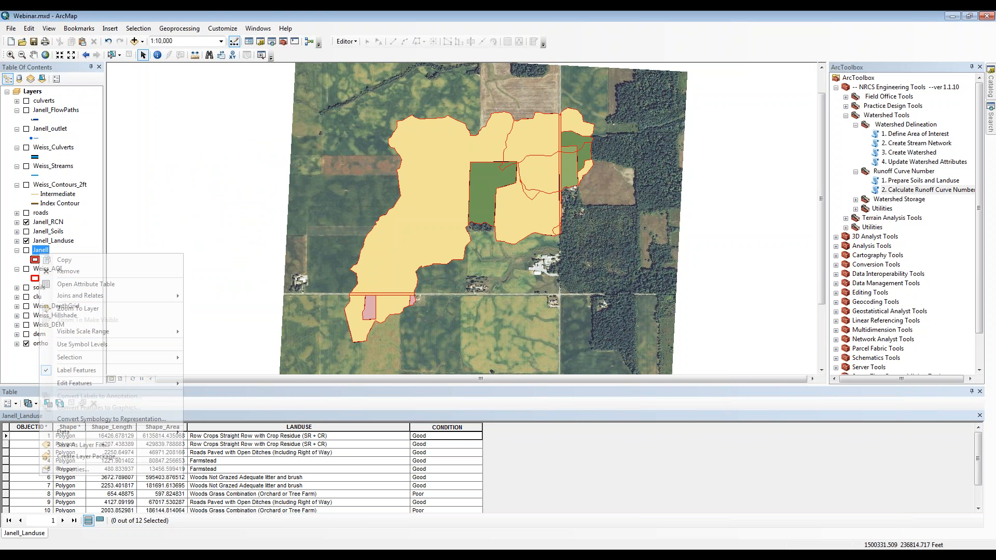
mouse_move(70, 300)
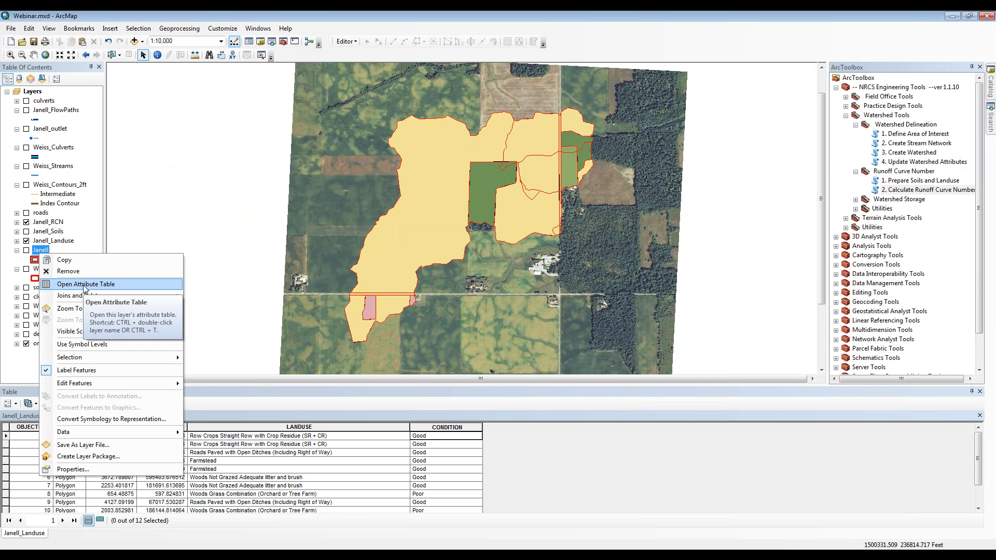
left_click(84, 285)
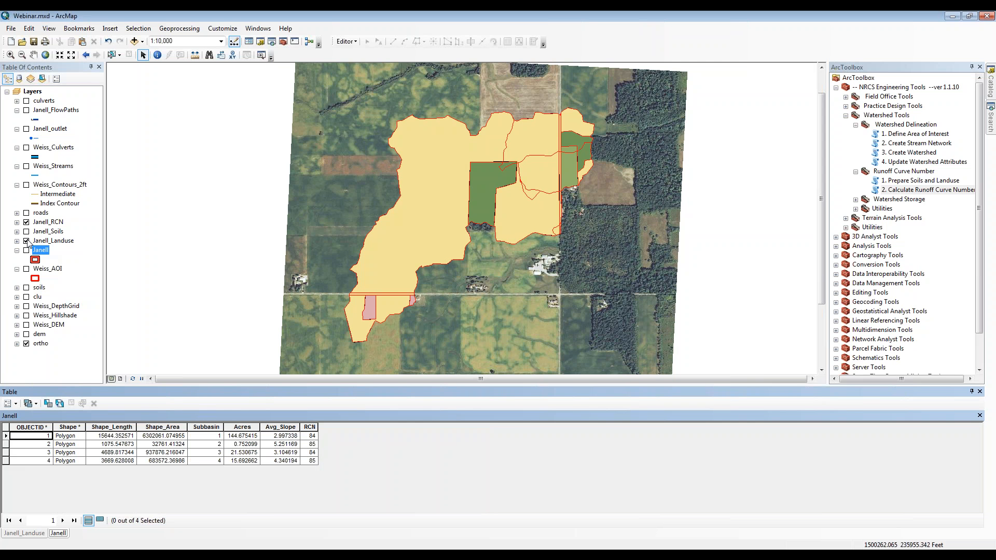
- Hide the land use and RCN layers and display the delineated watershed layer over the orthophoto
left_click(27, 241)
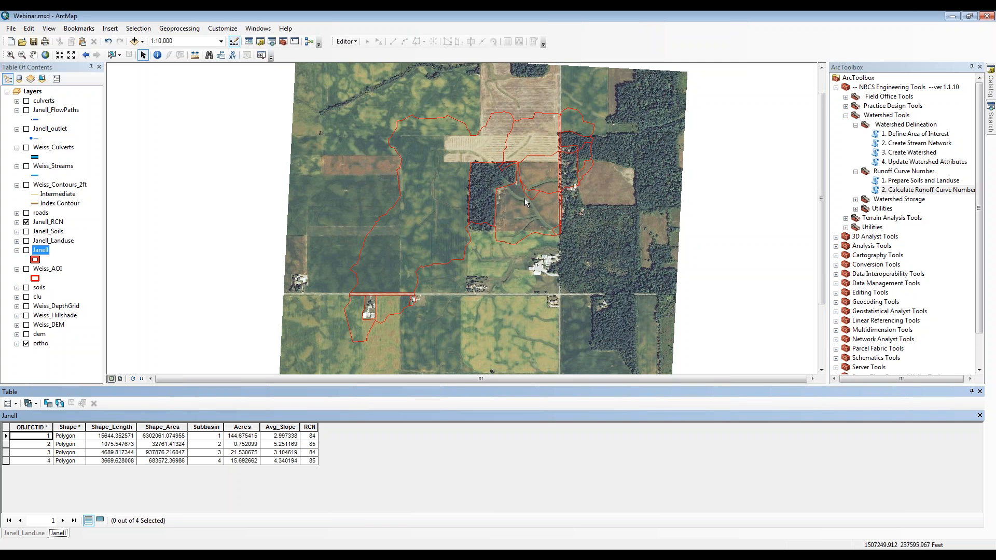
left_click(26, 223)
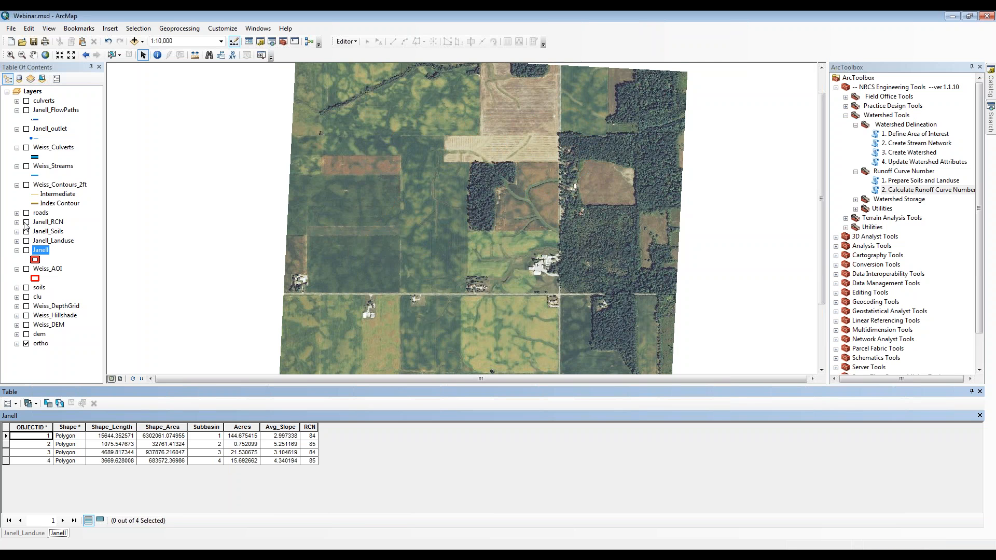
left_click(26, 250)
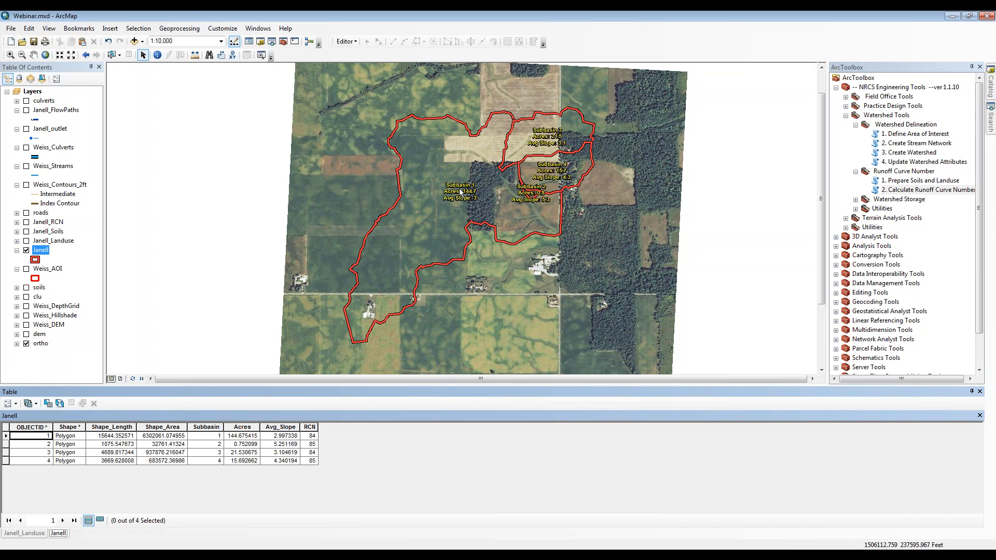
- Edit the delineated watershed layer's label expression, appending a copy of "& vbNewLine" after the rounded average slope
right_click(42, 251)
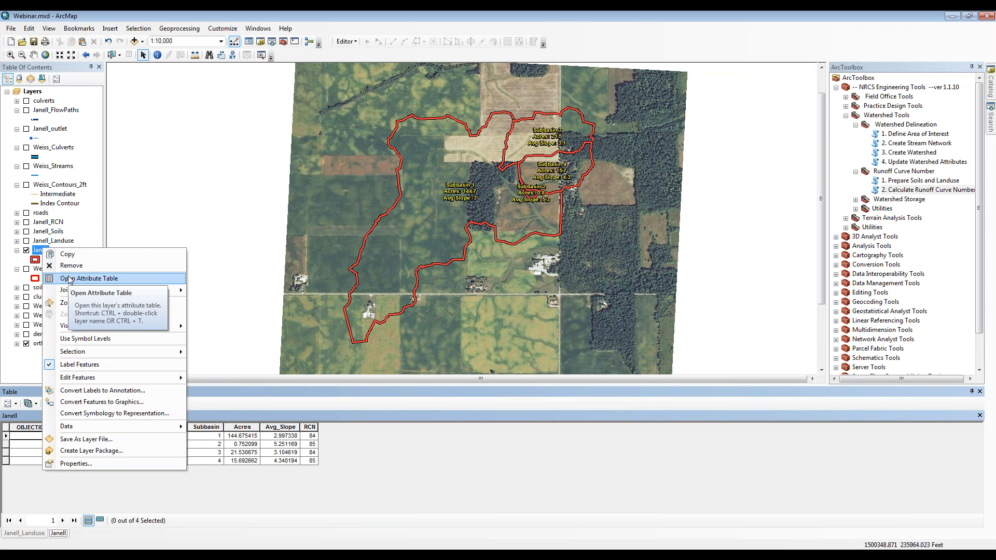
left_click(96, 463)
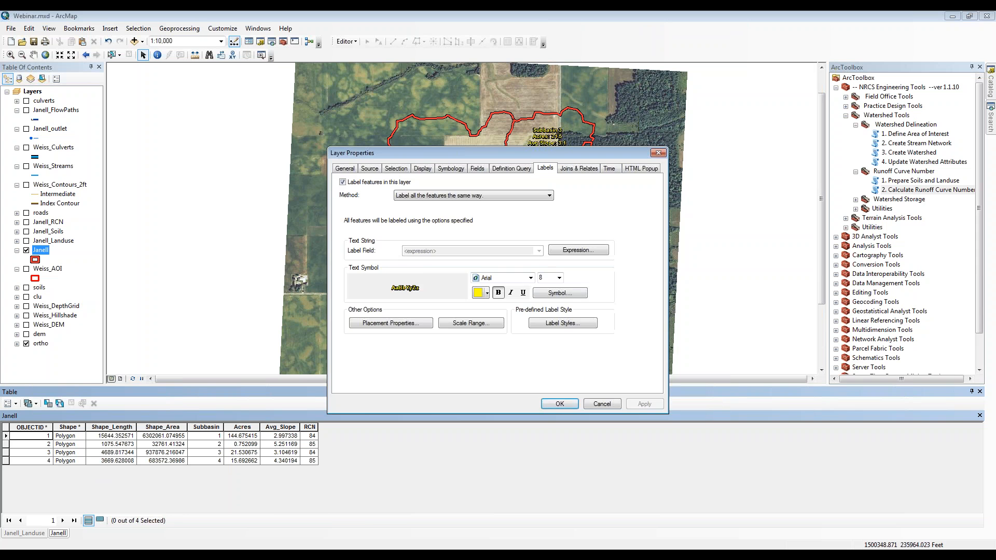
left_click(579, 251)
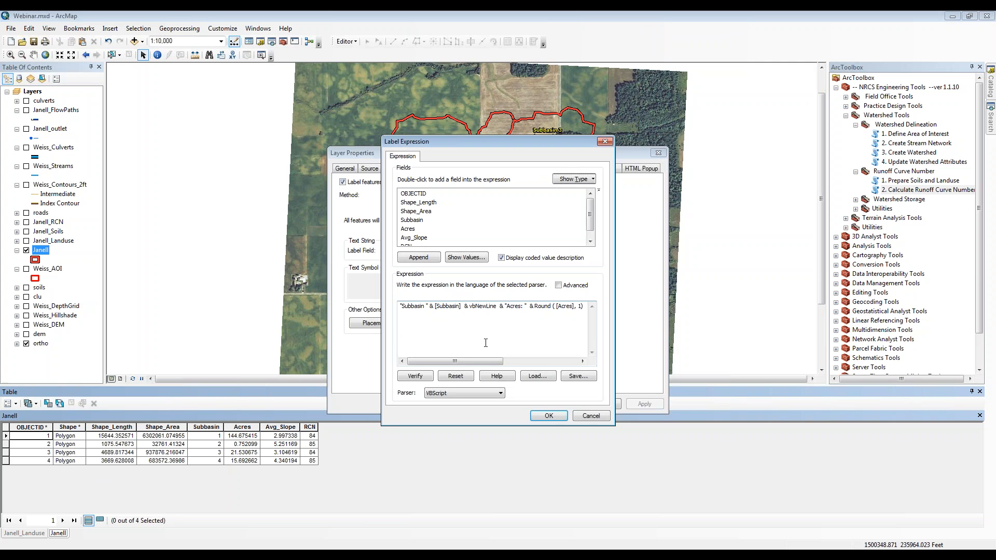
left_click_drag(465, 306, 498, 307)
key("ctrl+c")
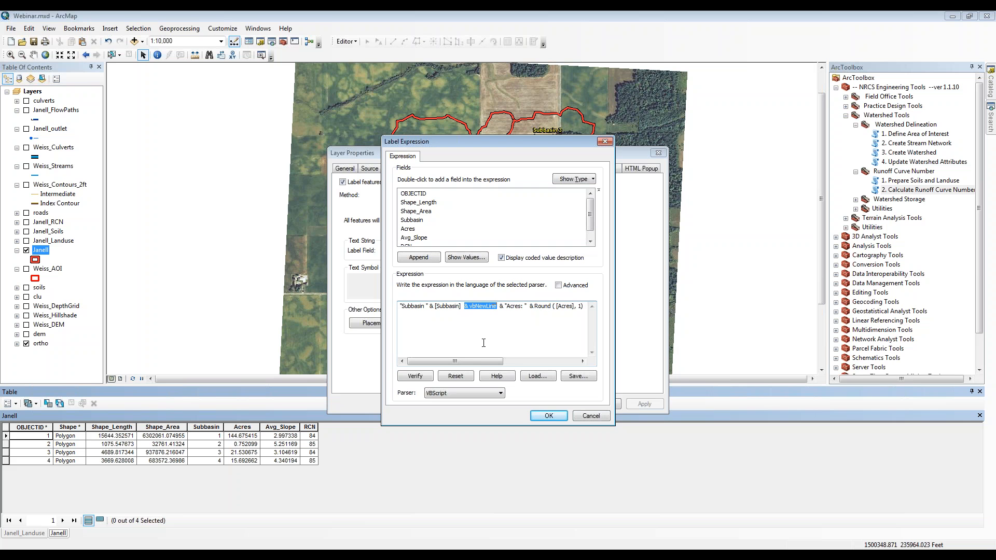
left_click_drag(478, 361, 565, 362)
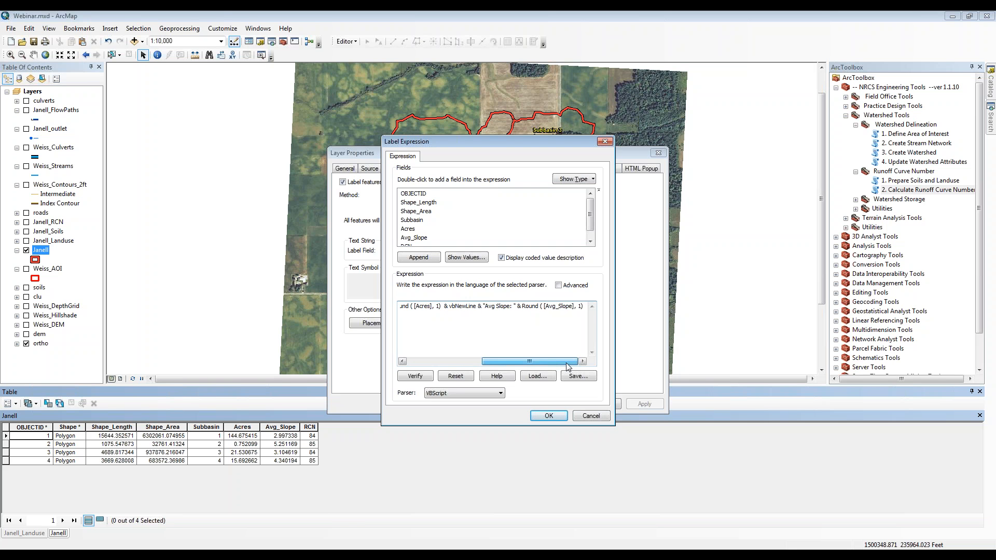
left_click(584, 307)
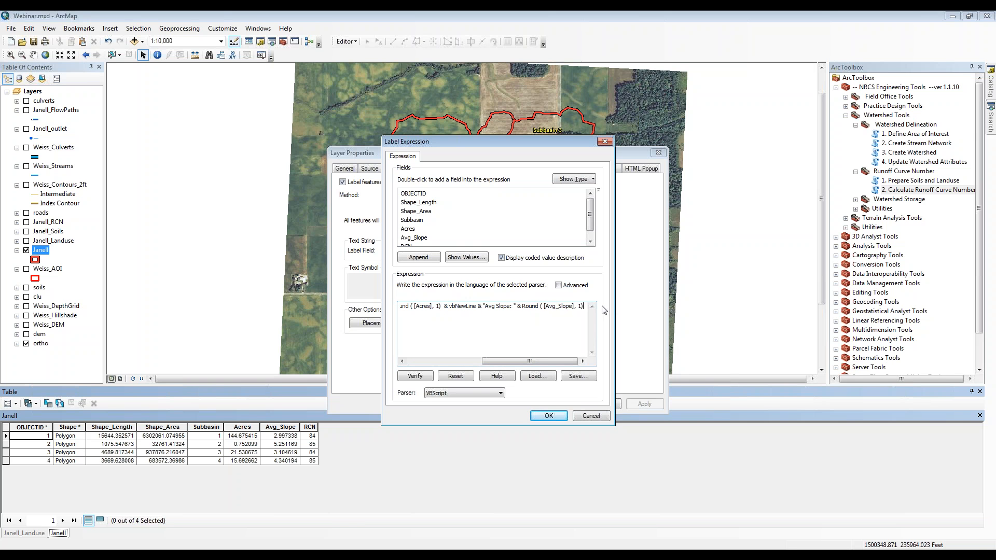
key("ctrl+v")
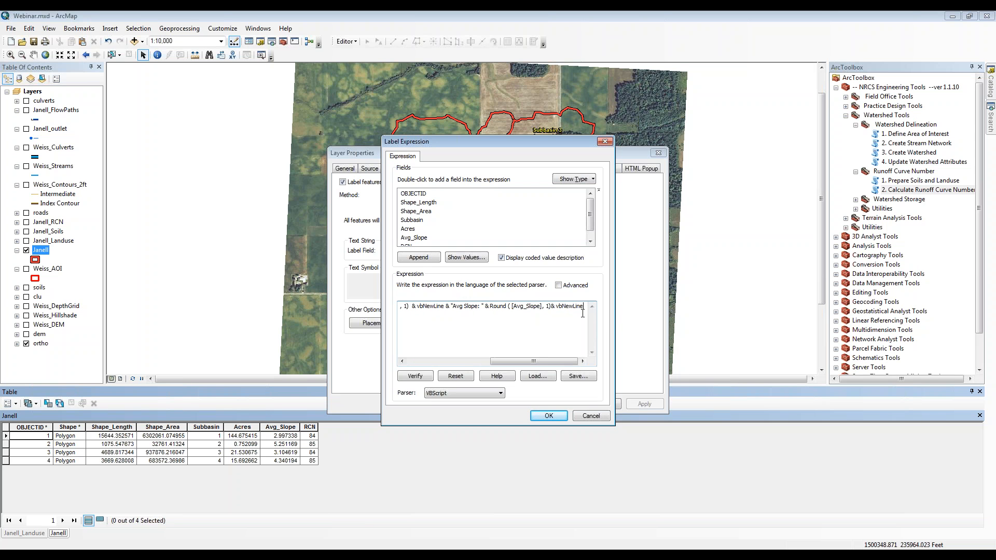
- Extend the label expression's new line with & "RCN: " & followed by the [RCN] field
type("&")
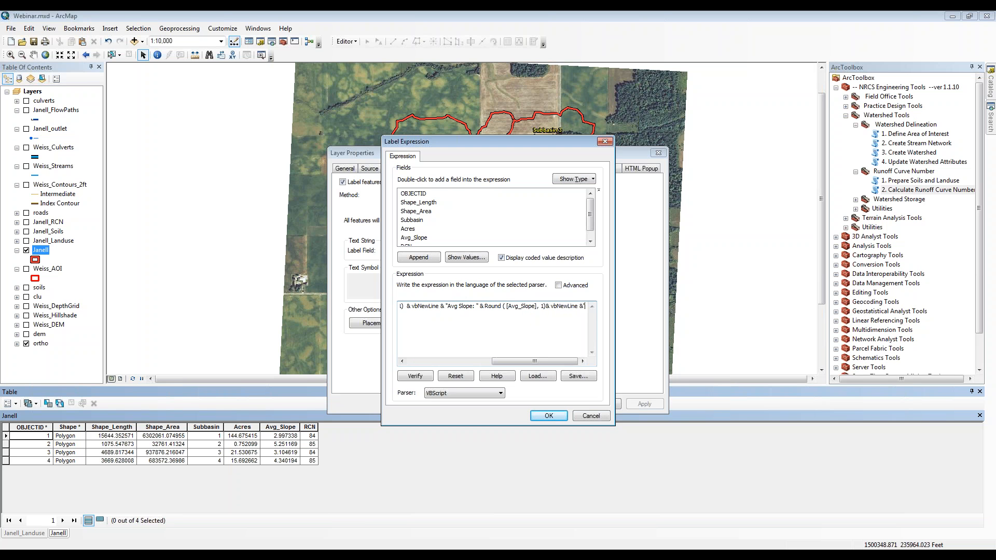
type("\"RCN")
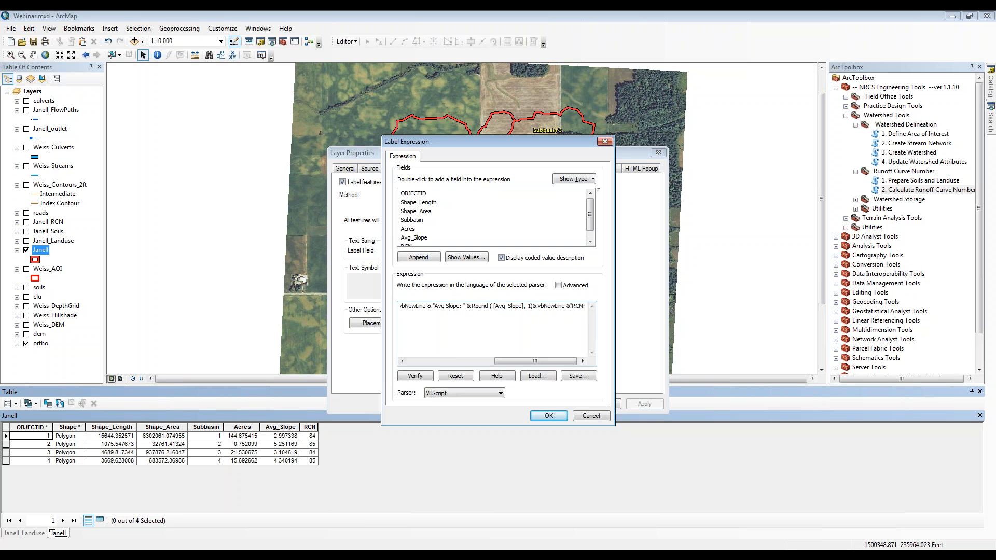
type(": \"")
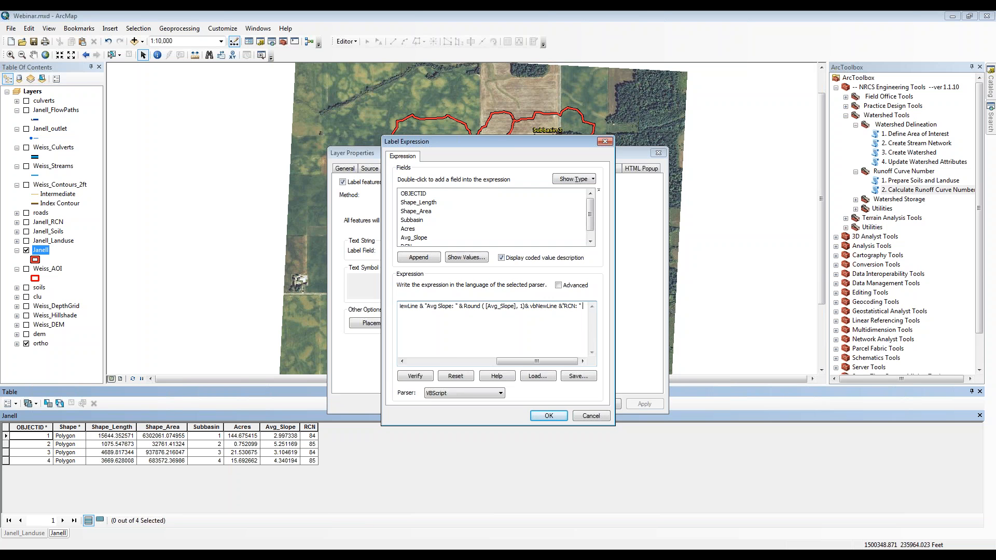
type("\" &")
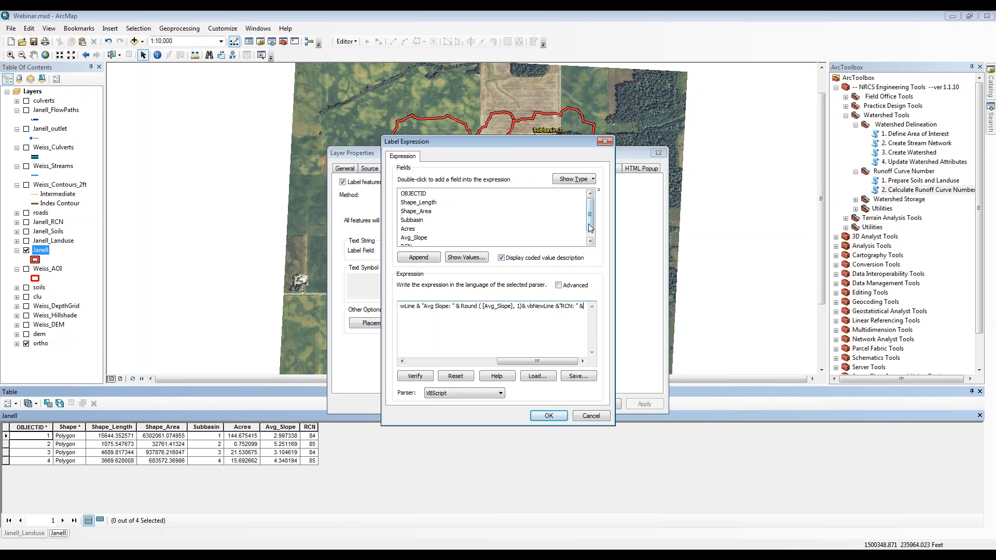
scroll(591, 219, "down", 1)
double_click(422, 240)
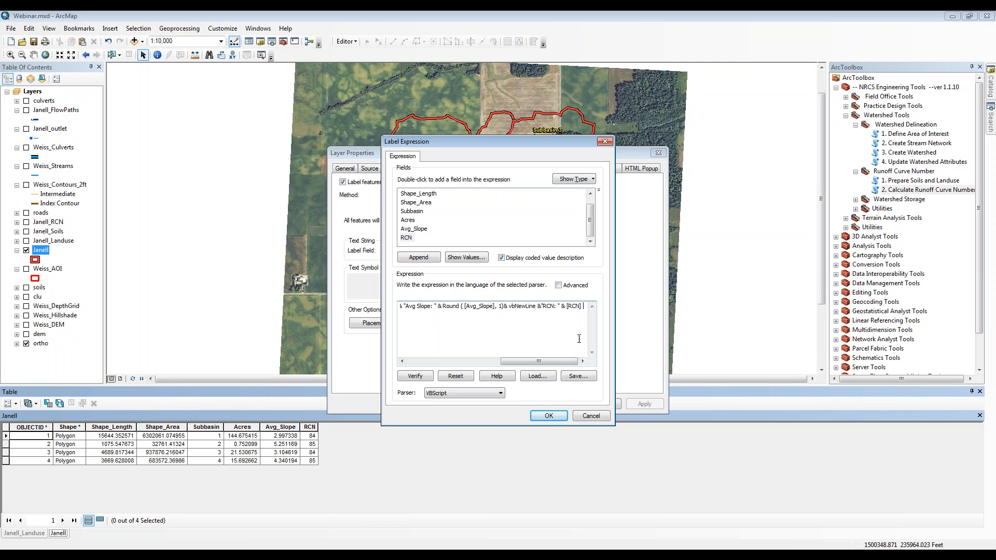
- Start saving the label expression to file and create a new folder named Labels in the ArcMap folder under geodata on the C: drive
left_click(579, 376)
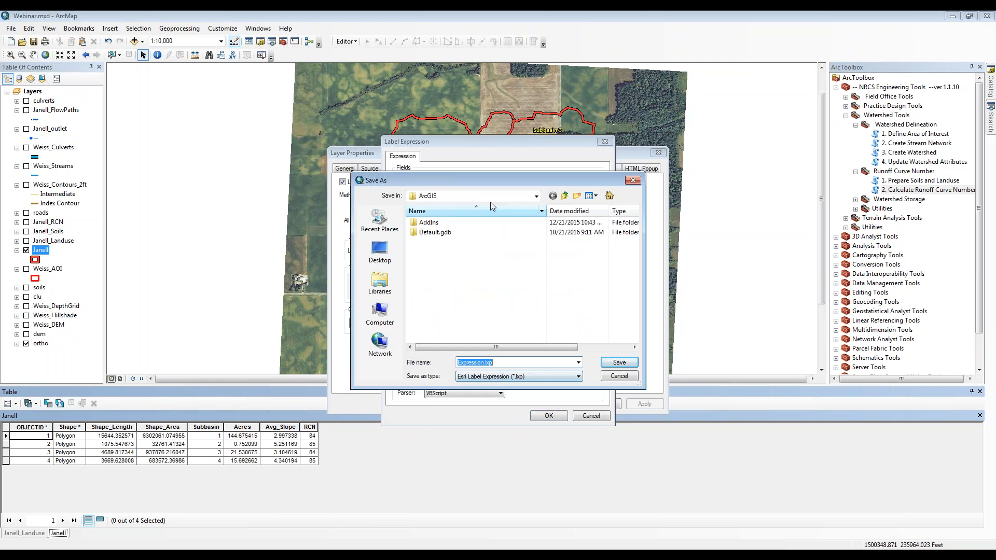
left_click(537, 197)
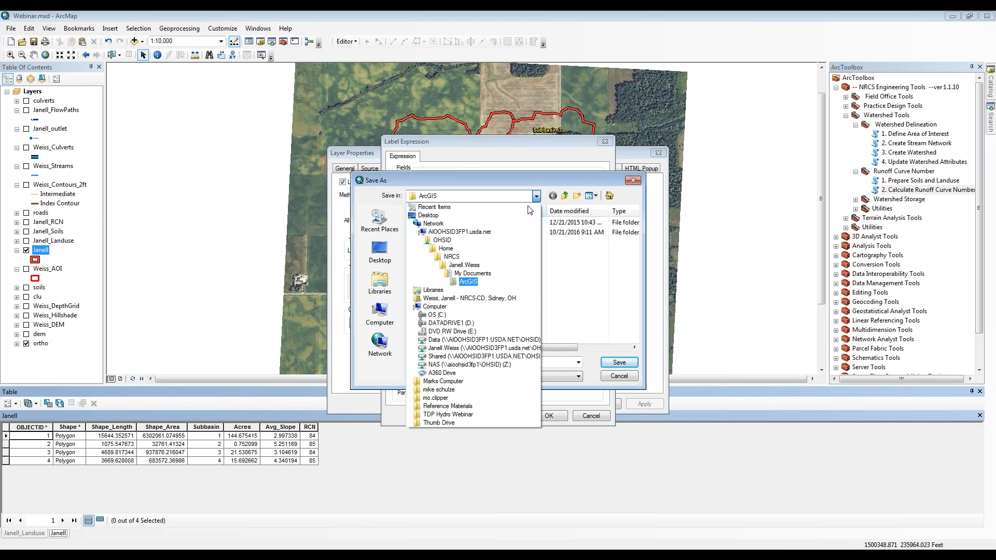
left_click(436, 315)
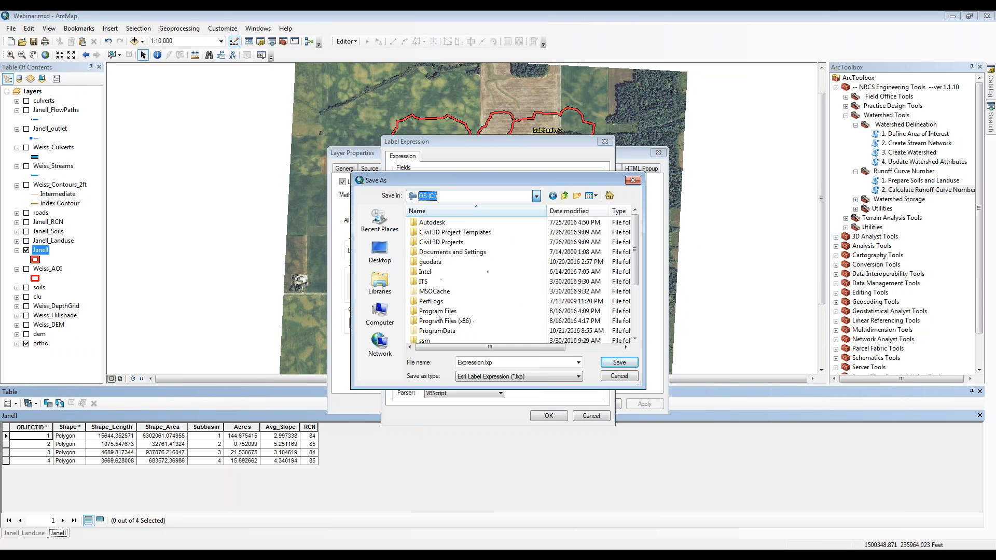
double_click(431, 262)
double_click(430, 232)
right_click(439, 285)
mouse_move(475, 391)
left_click(562, 391)
right_click(457, 309)
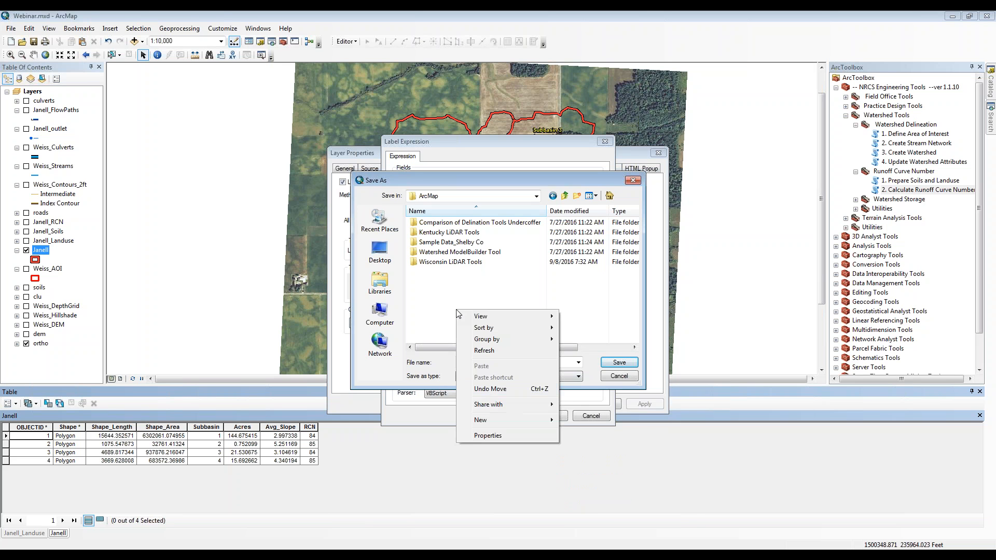
mouse_move(493, 418)
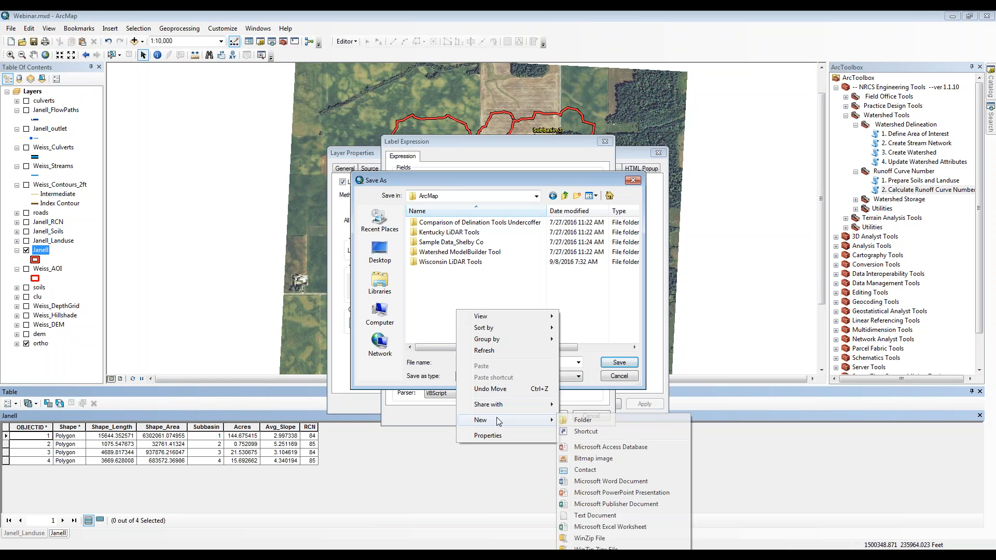
left_click(582, 419)
type("Labels")
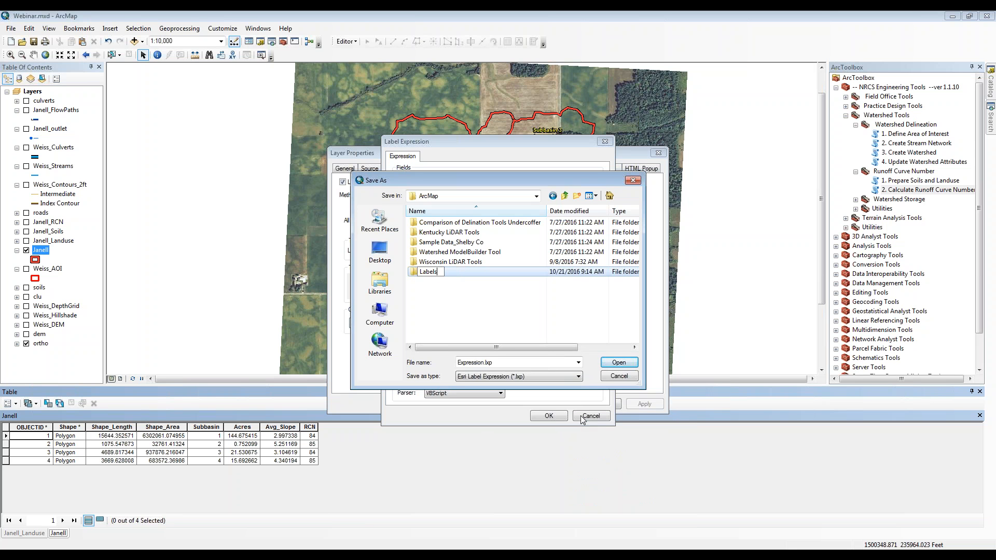
left_click(450, 298)
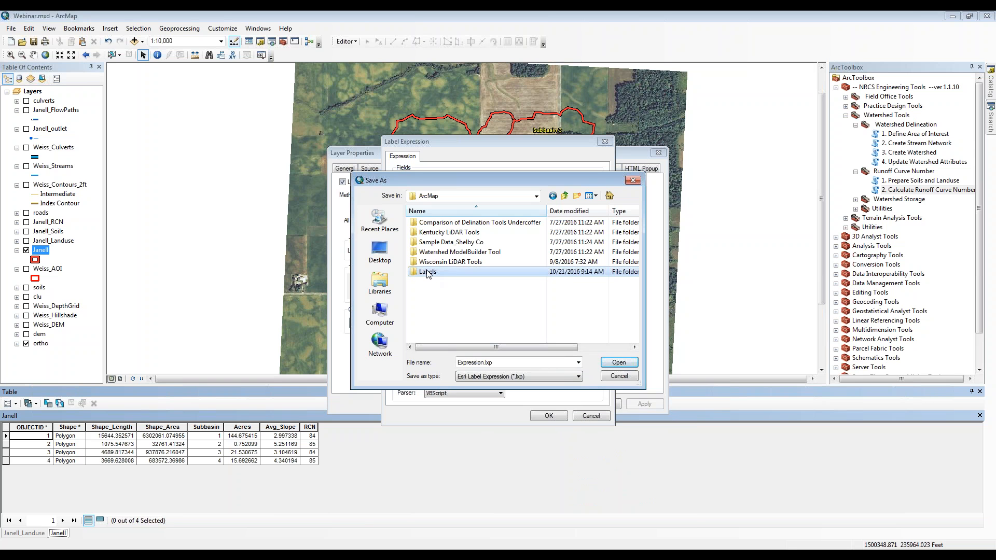
- Save the label expression in the Labels folder under the name WSwRCN
left_click(456, 273)
double_click(456, 273)
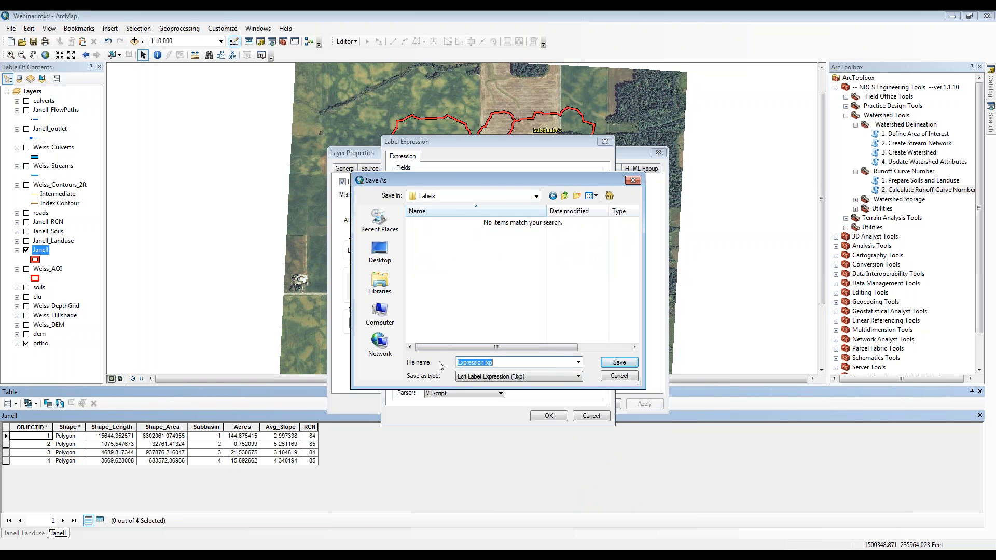
left_click_drag(485, 363, 450, 364)
type("WSwRCN")
left_click(619, 363)
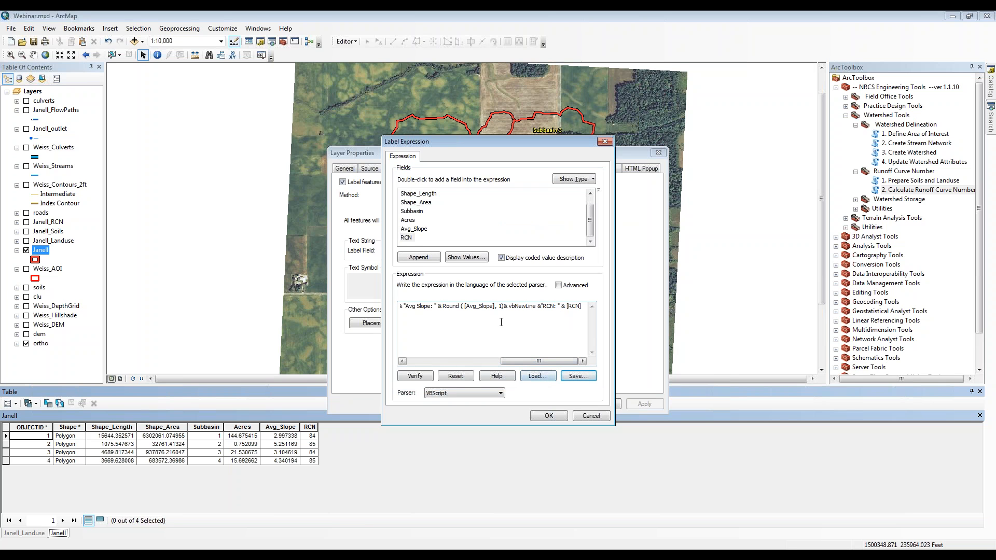
- Verify the label expression and apply it to the delineated watershed layer's labels
left_click(415, 376)
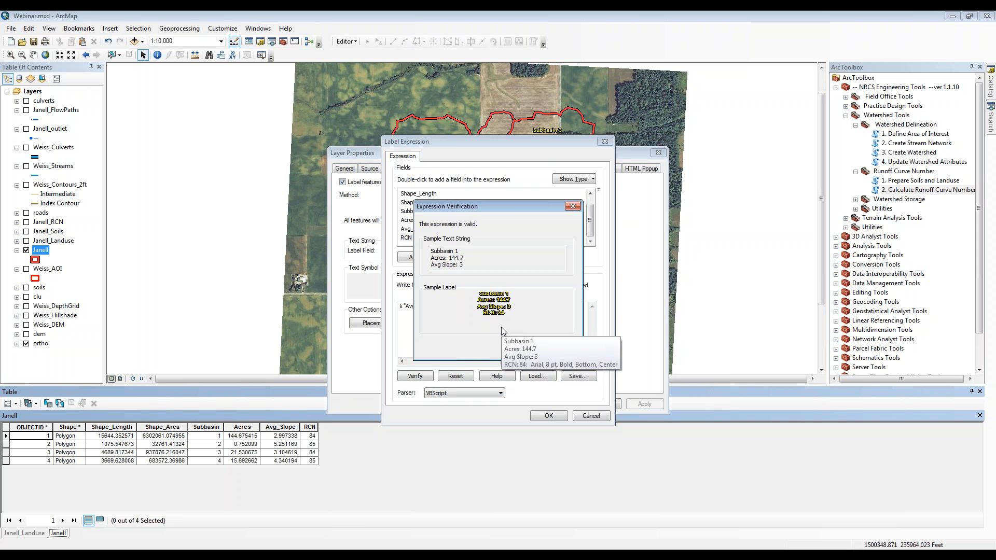
left_click(566, 353)
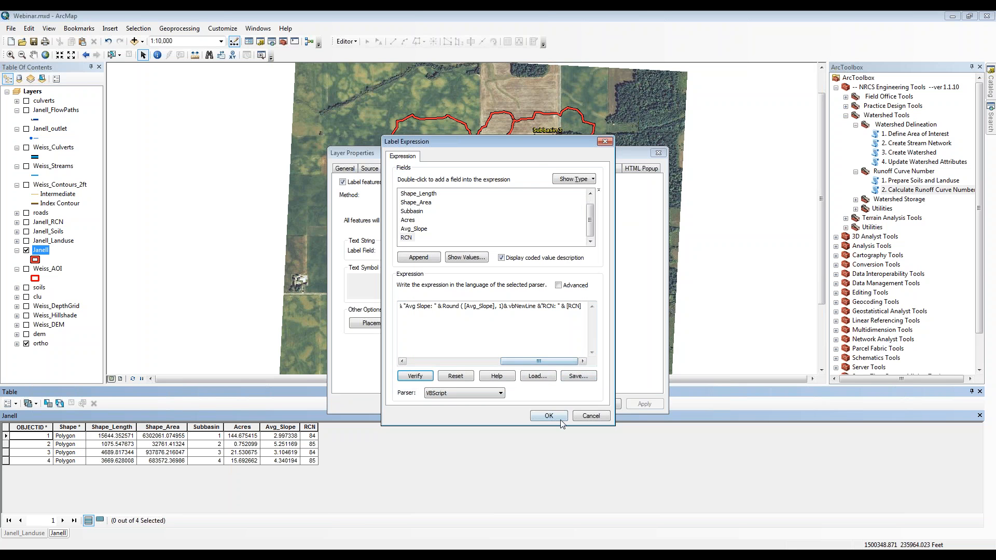
left_click(566, 414)
left_click(570, 405)
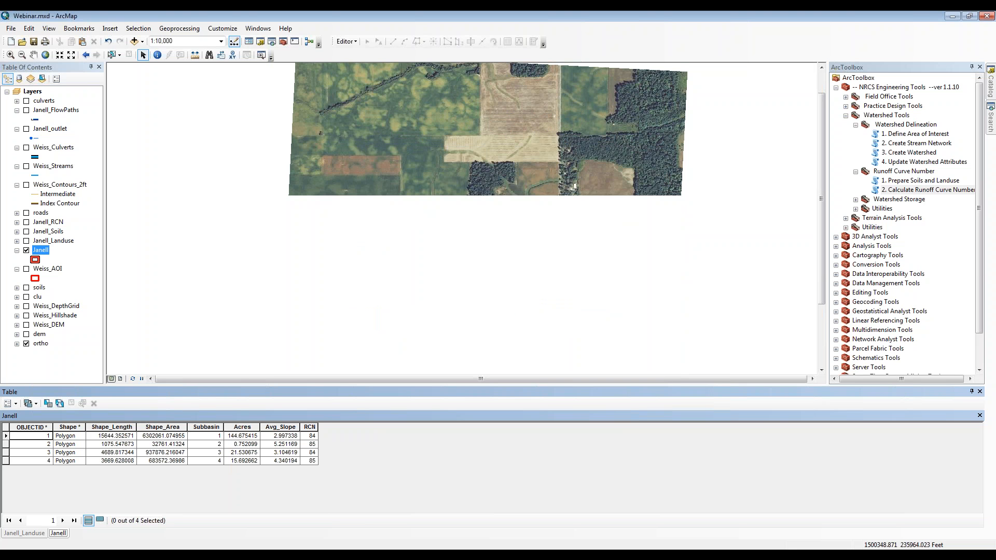
- Display the flow paths layer on the map and switch from data view to layout view
left_click(26, 110)
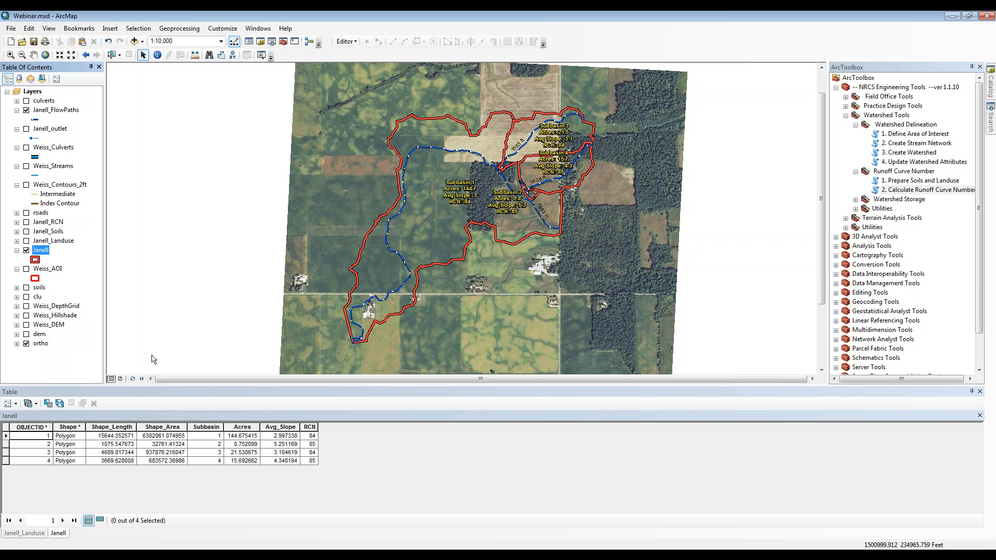
left_click(120, 379)
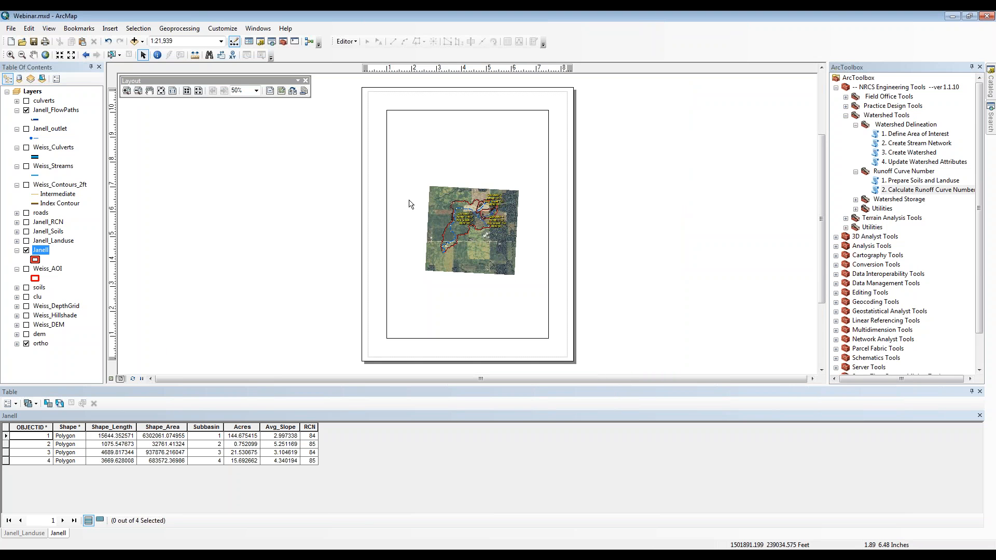
- Zoom the layout's map in on the watershed and return to data view
left_click(11, 54)
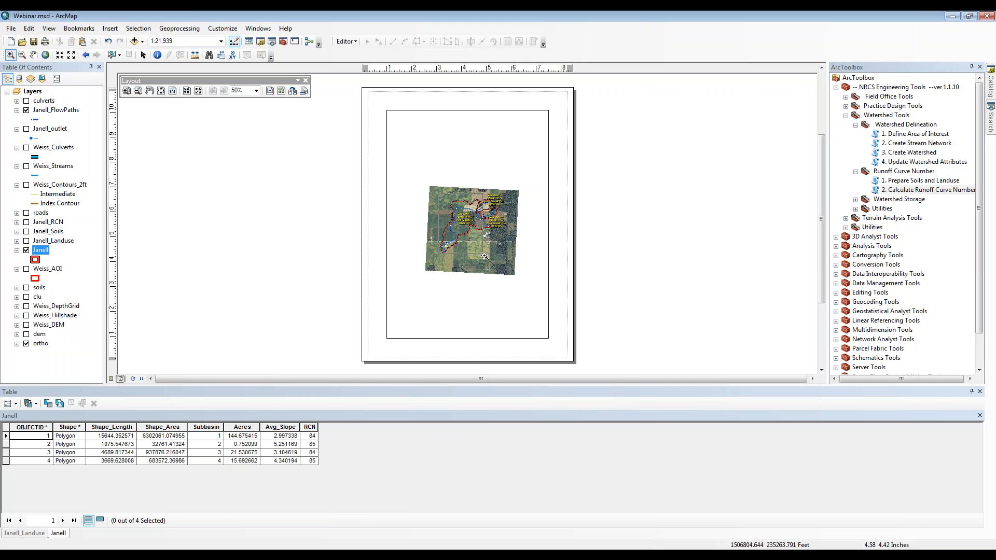
left_click(505, 260)
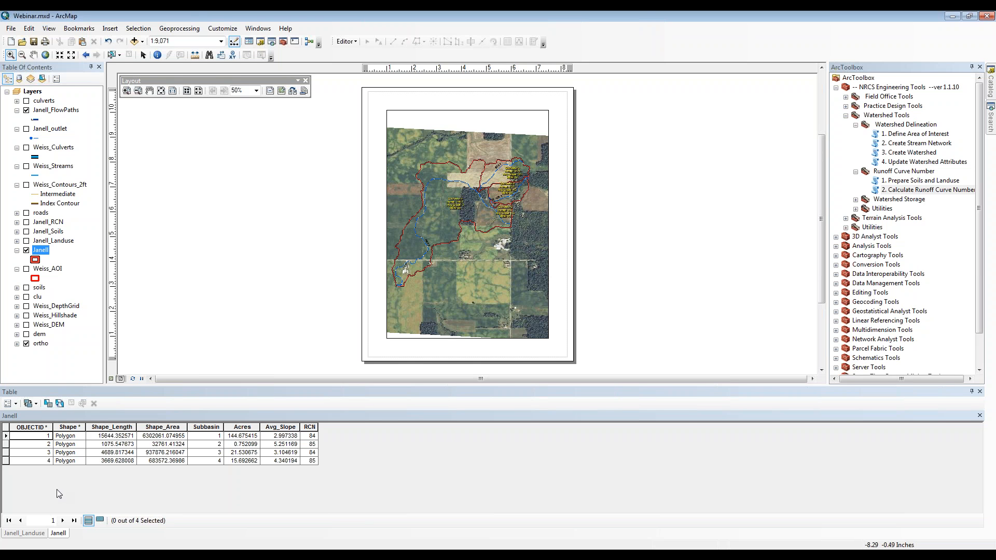
left_click(111, 381)
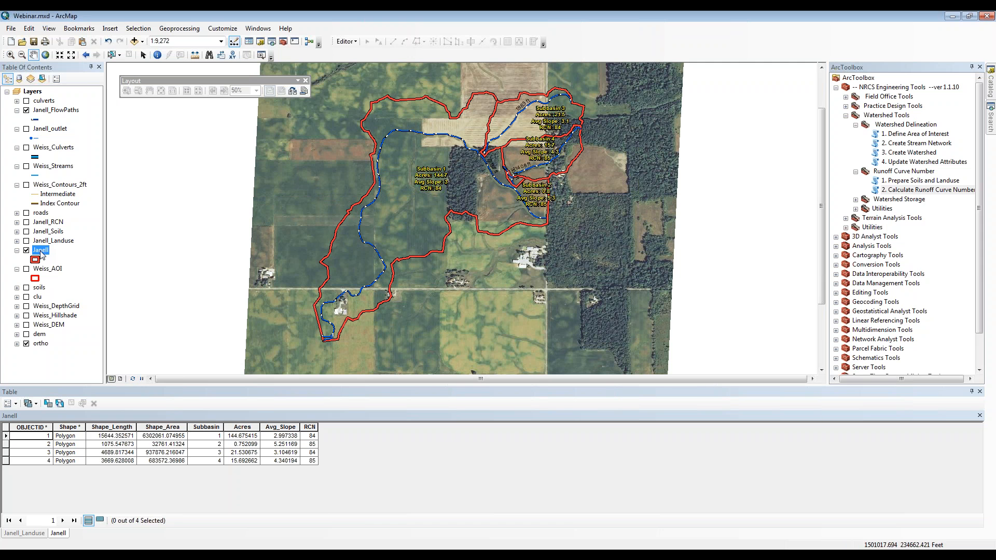
- Start a CAD export of the delineated watershed layer and add the flow paths layer to its input features
right_click(41, 251)
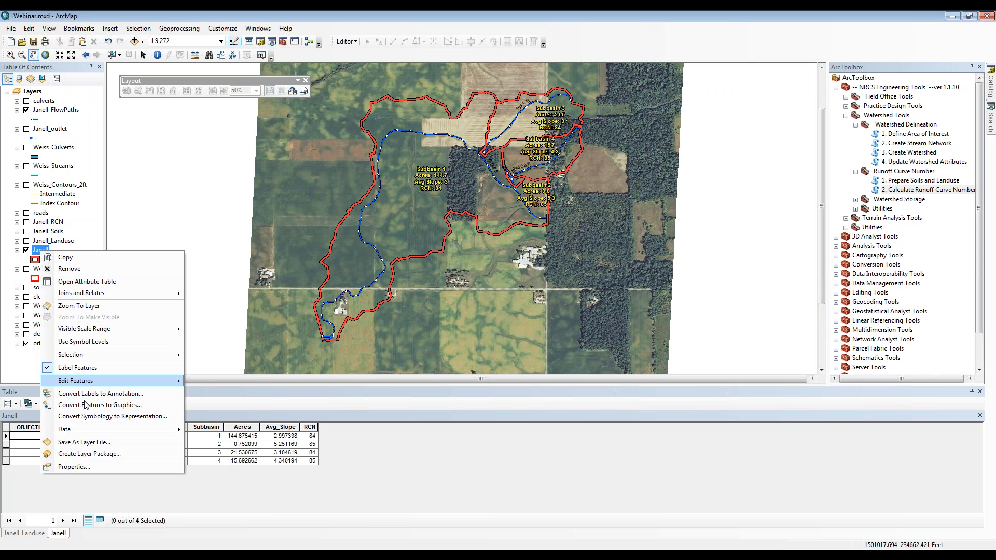
mouse_move(99, 432)
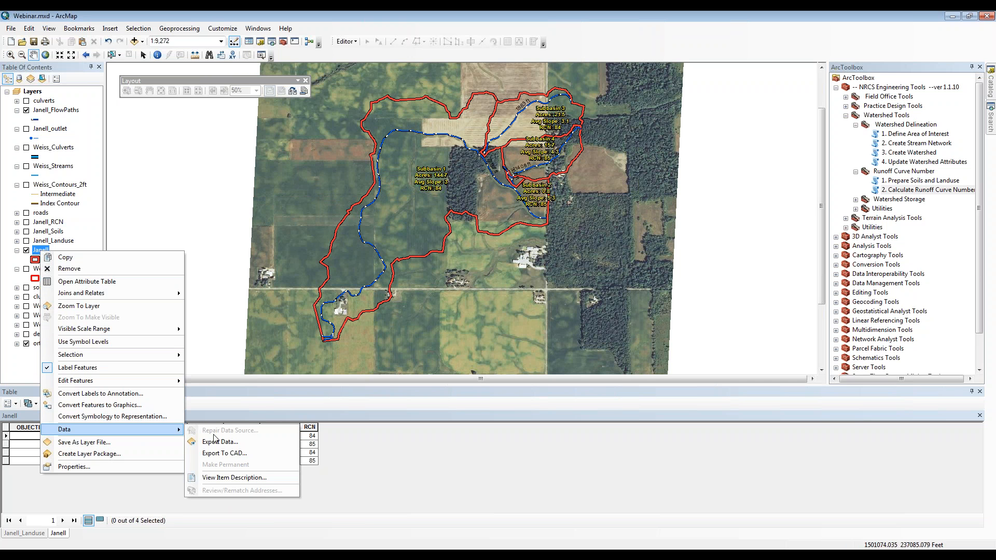
left_click(232, 454)
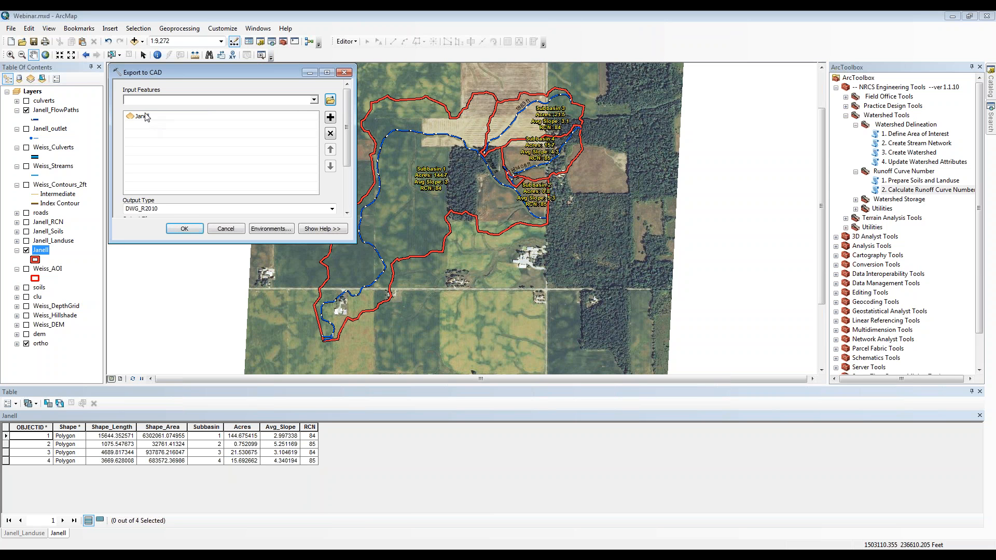
left_click(313, 100)
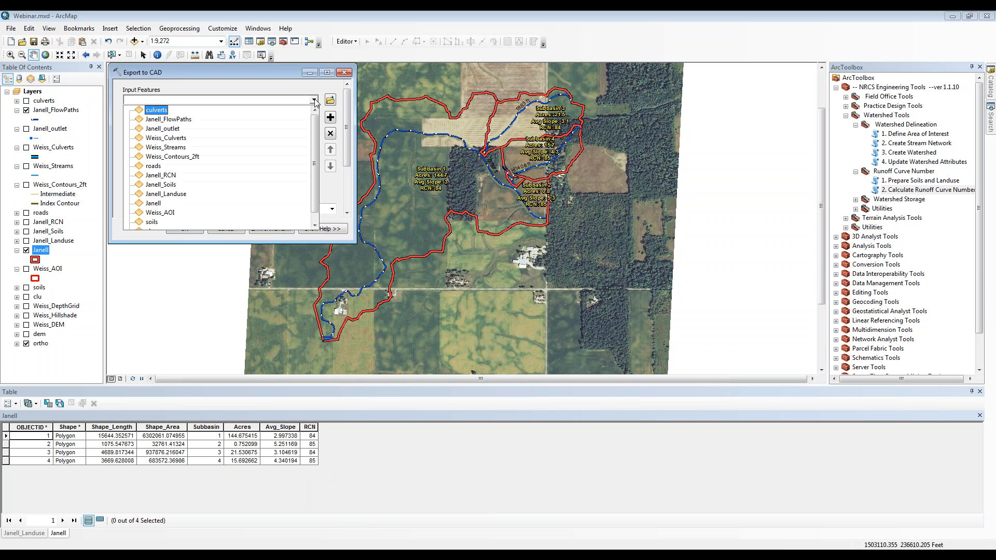
left_click(194, 119)
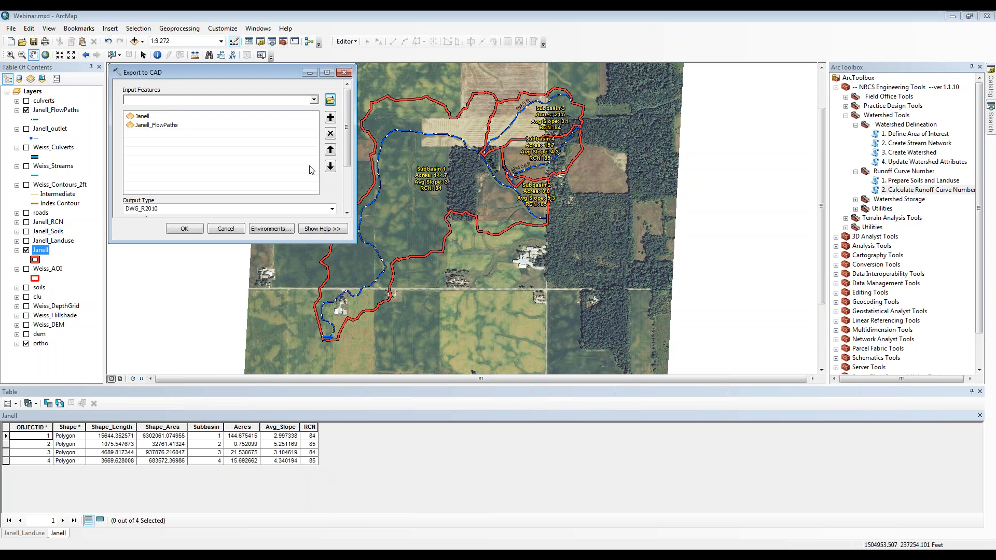
left_click(314, 100)
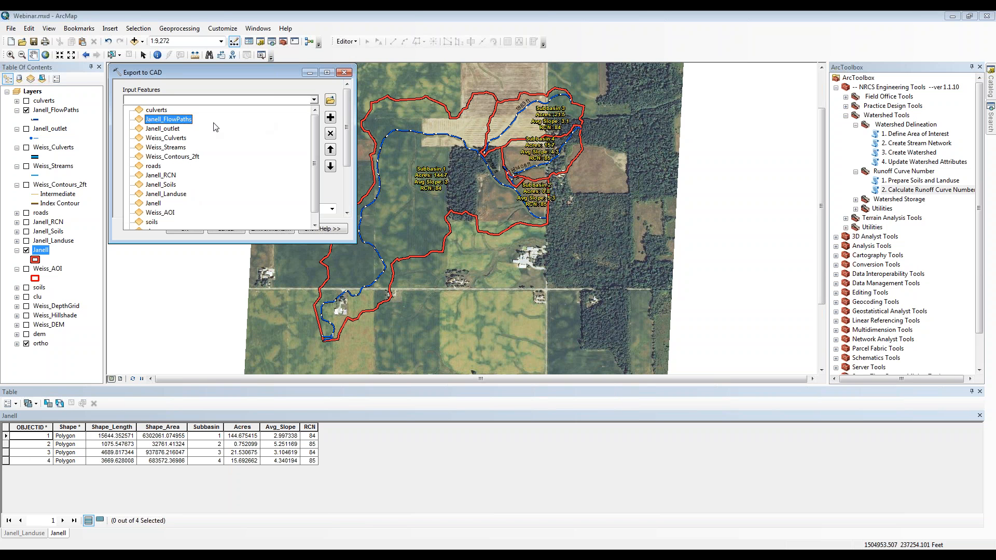
left_click(167, 118)
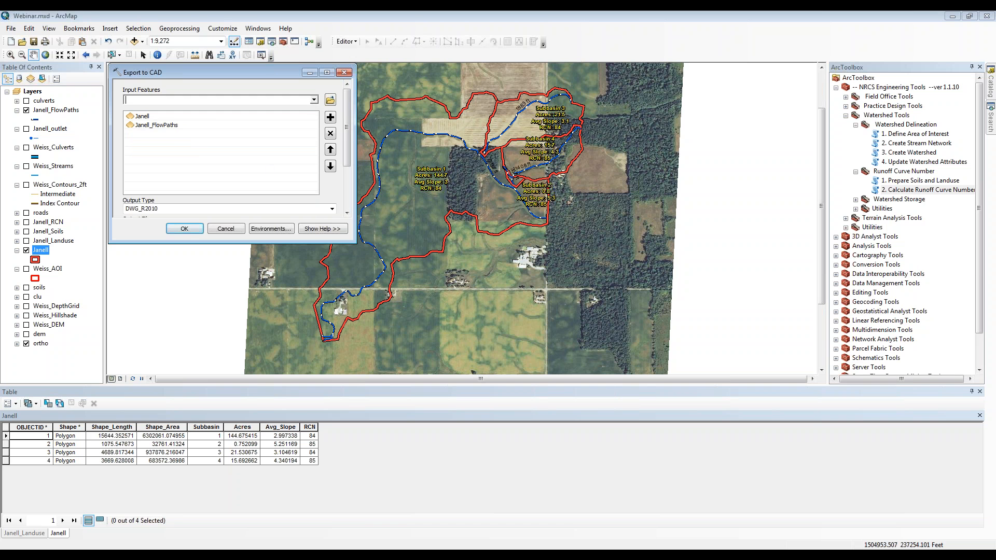
- Keep DWG_R2010 as the export's output type and set the output file to Example in the Desktop folder on the H: drive
left_click_drag(347, 134, 340, 176)
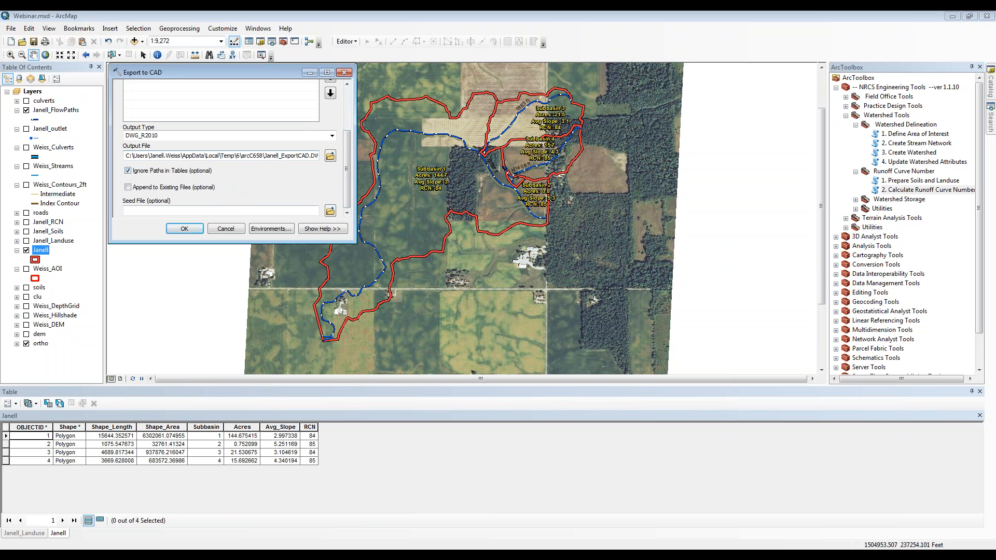
left_click(333, 138)
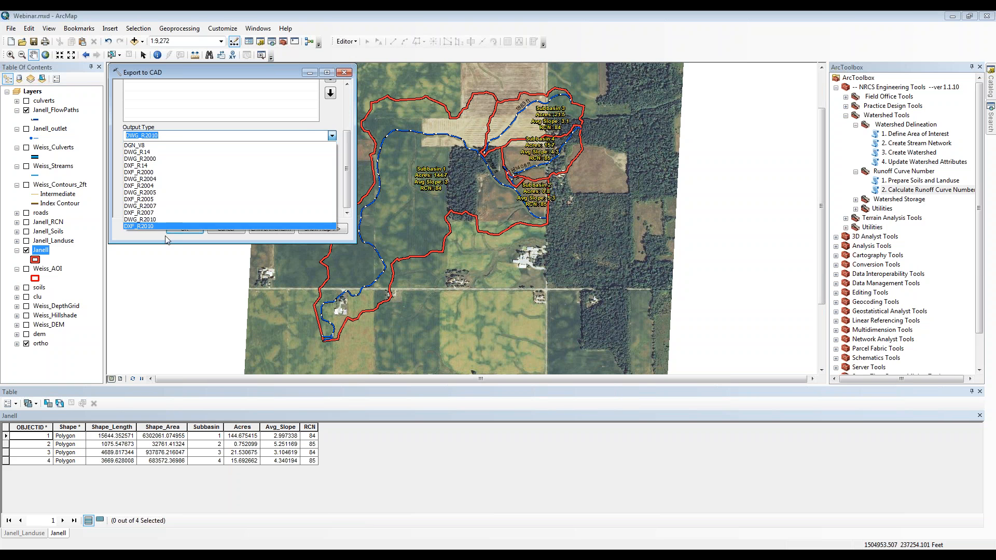
left_click(333, 136)
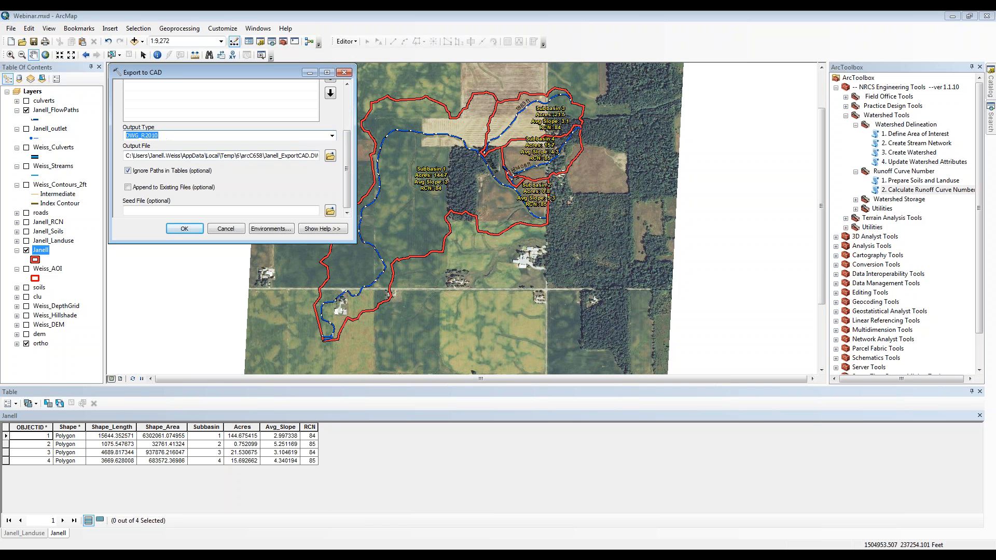
left_click(332, 158)
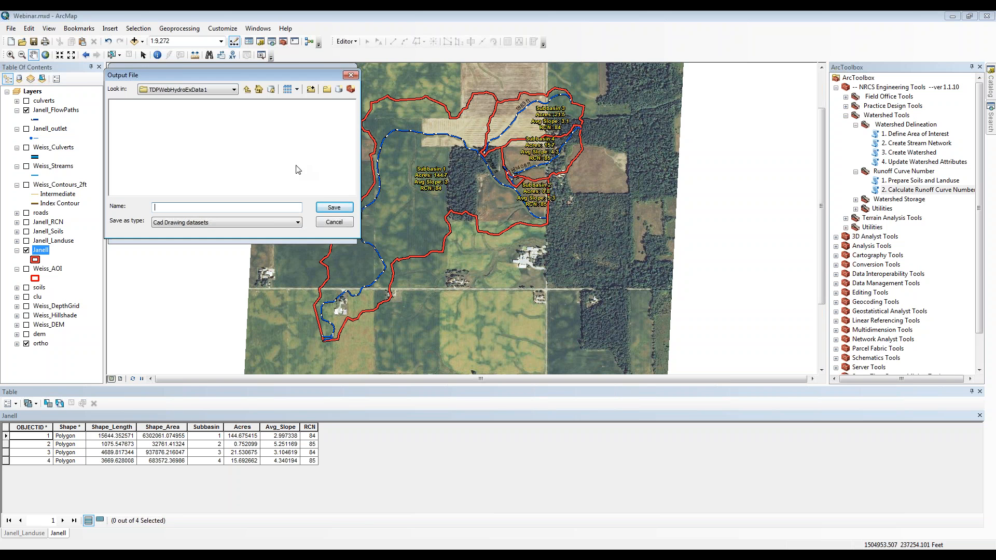
left_click(235, 90)
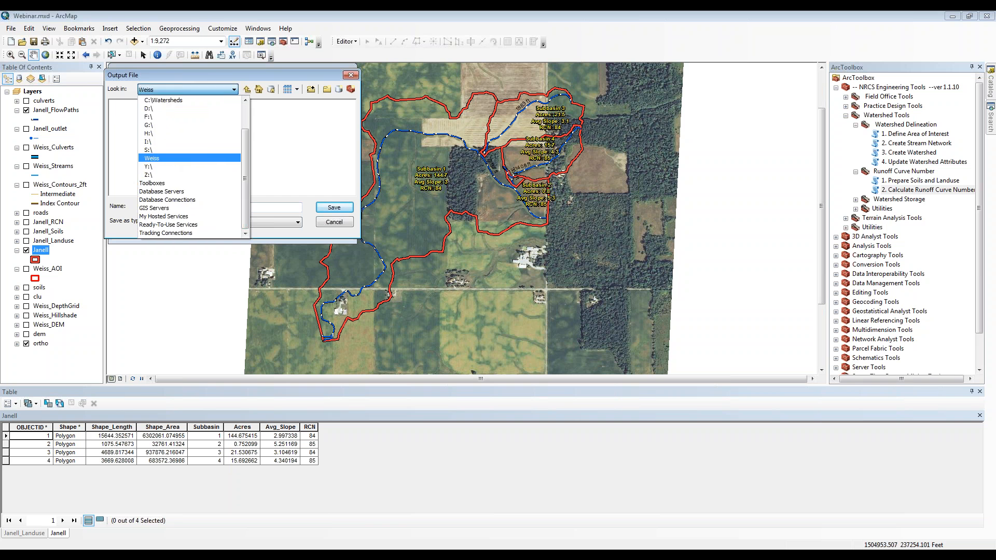
left_click(177, 158)
left_click(229, 92)
scroll(192, 119, "up", 3)
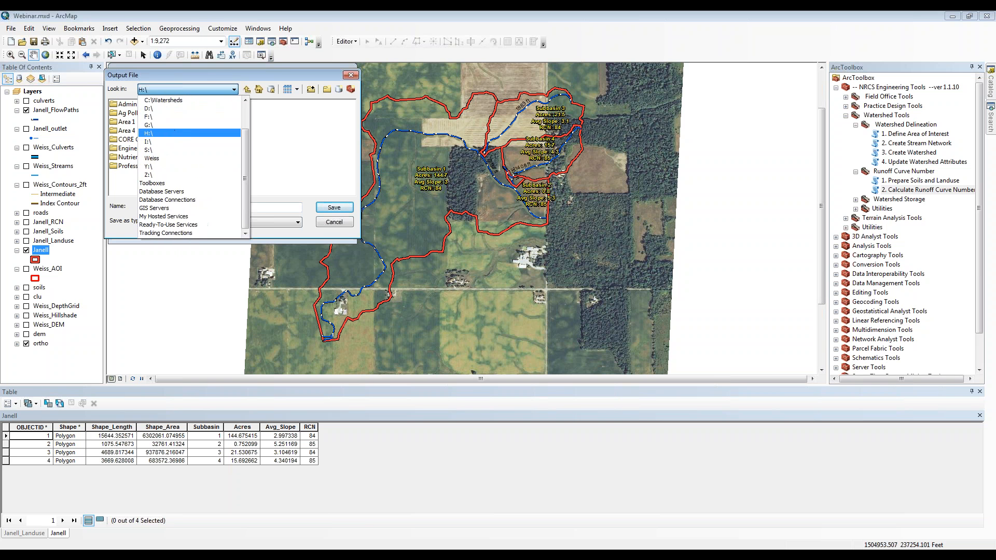
left_click(171, 136)
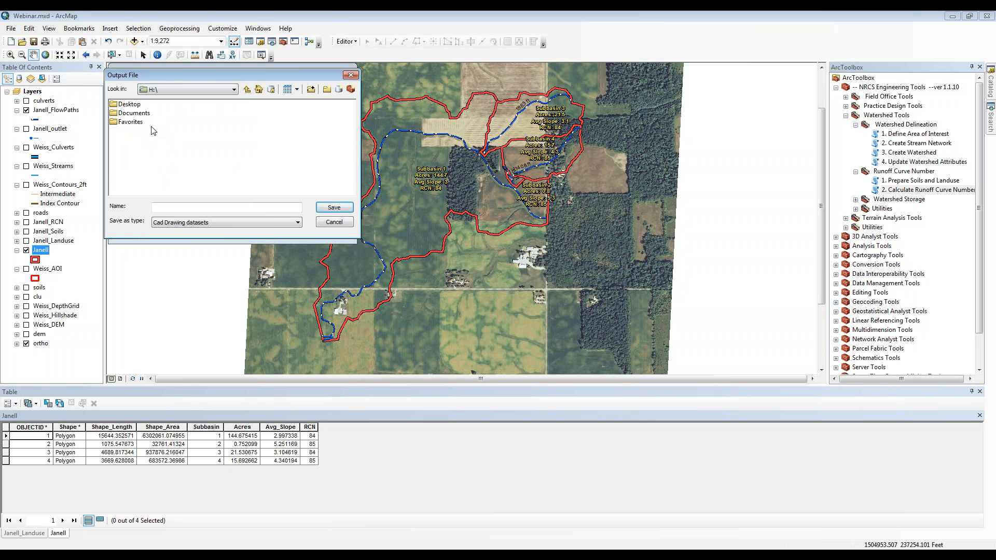
left_click(185, 210)
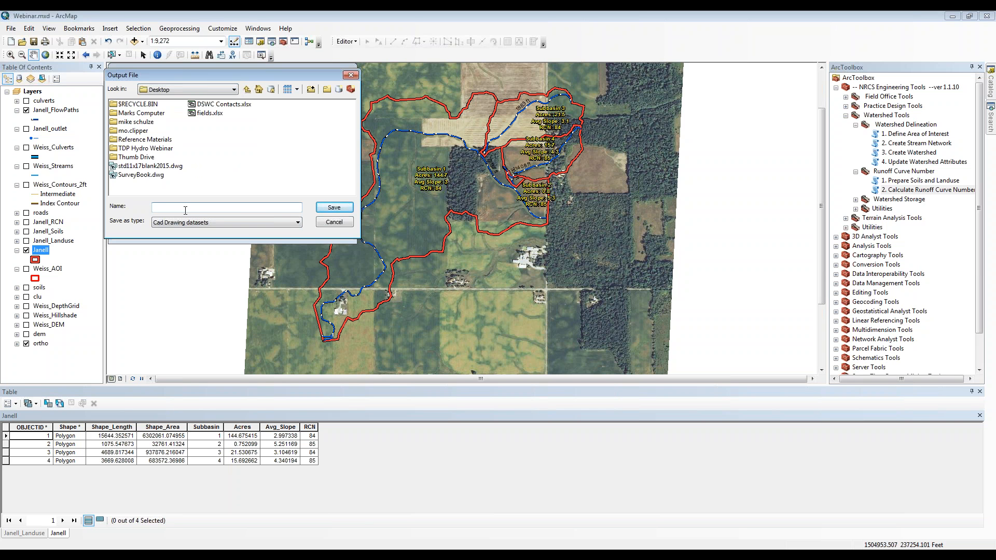
type("Example")
left_click(343, 211)
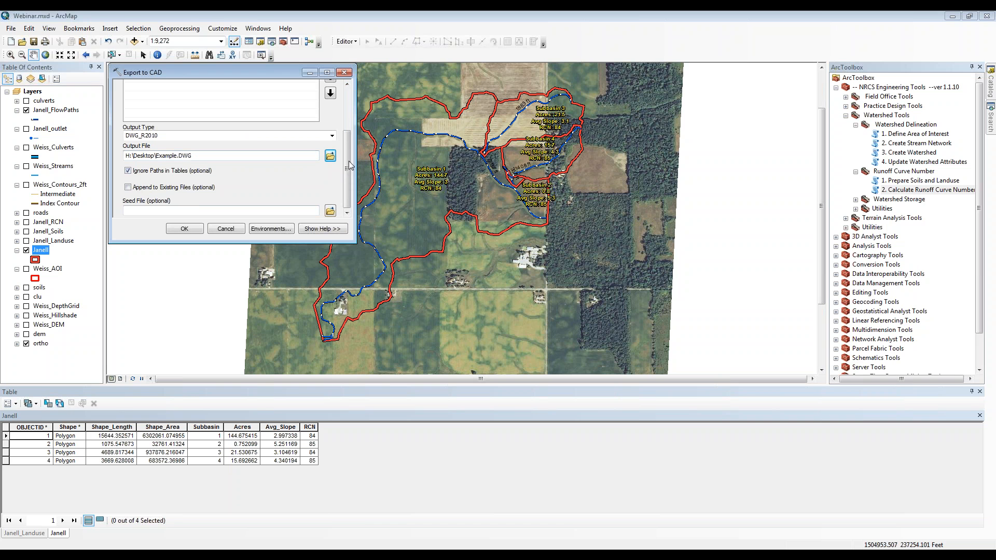
- Show the CAD export help in an enlarged dialog and read the explanation of the Ignore Paths in Tables option
left_click(176, 174)
left_click(166, 172)
left_click(319, 229)
left_click_drag(461, 235, 486, 344)
left_click_drag(508, 284, 548, 284)
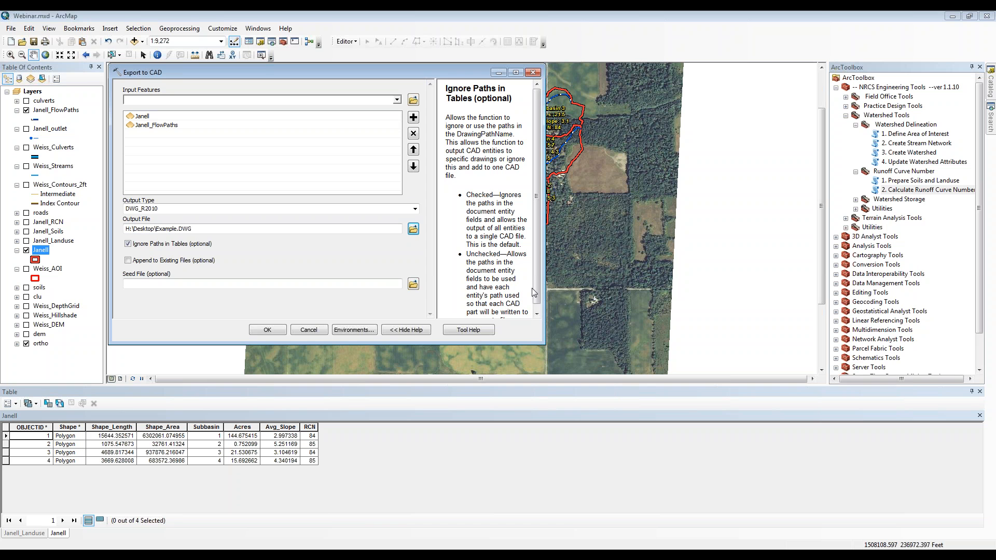
left_click_drag(537, 289, 539, 303)
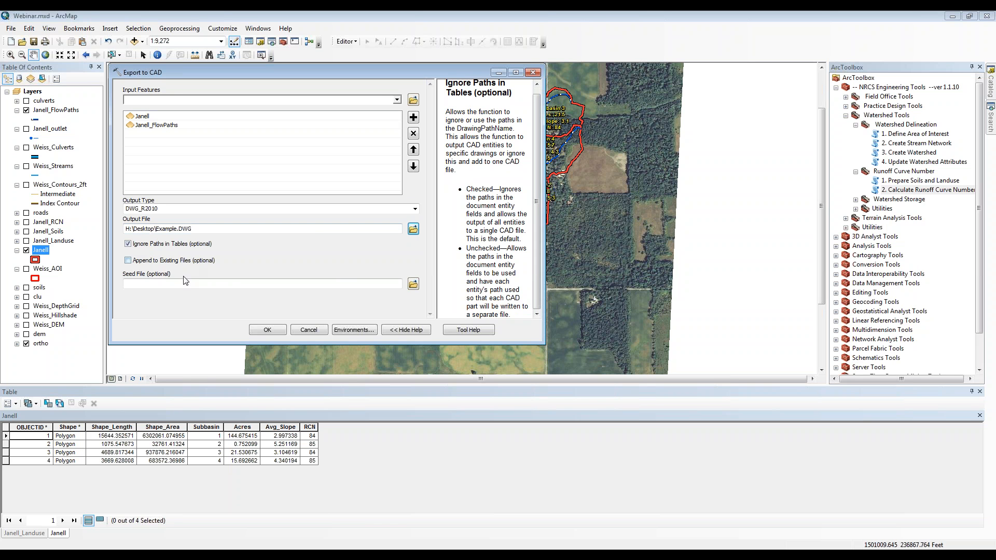
- Run the CAD export without a seed file and remove the resulting Example group from the map
left_click(244, 283)
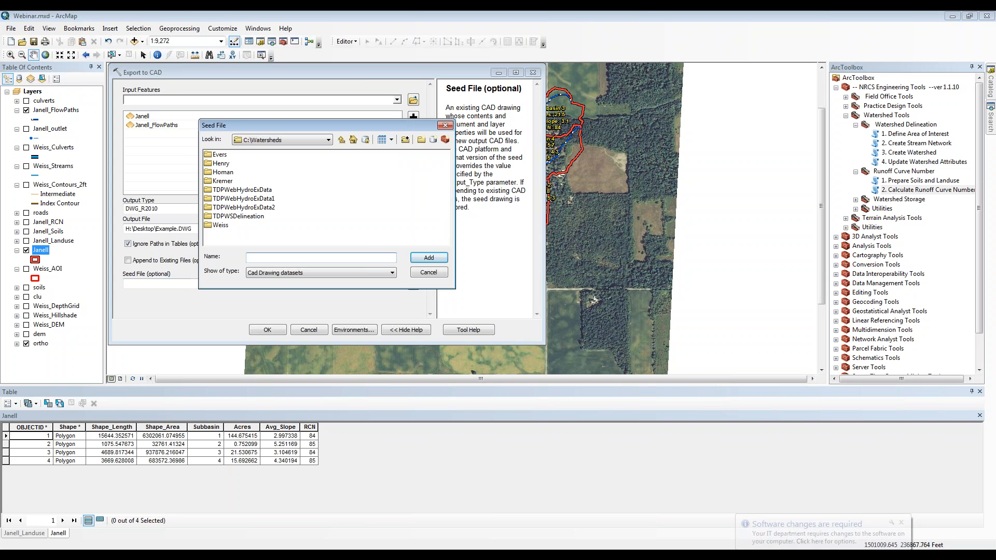
left_click(429, 272)
left_click(348, 284)
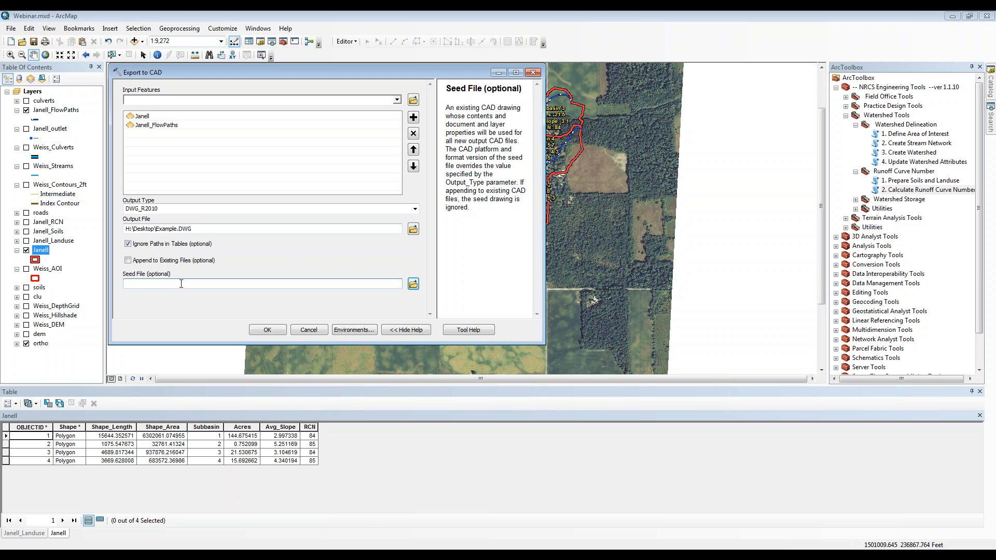
left_click(279, 334)
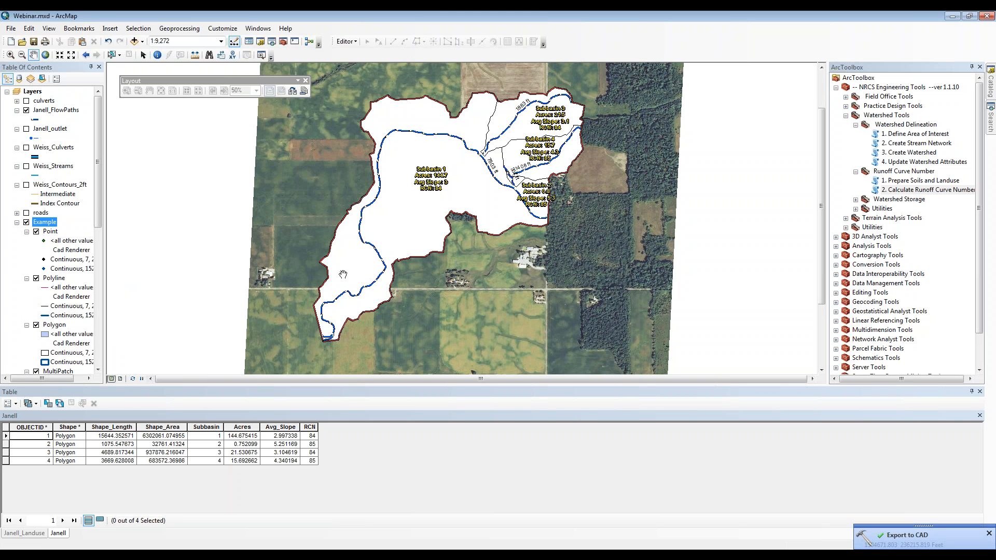
right_click(44, 224)
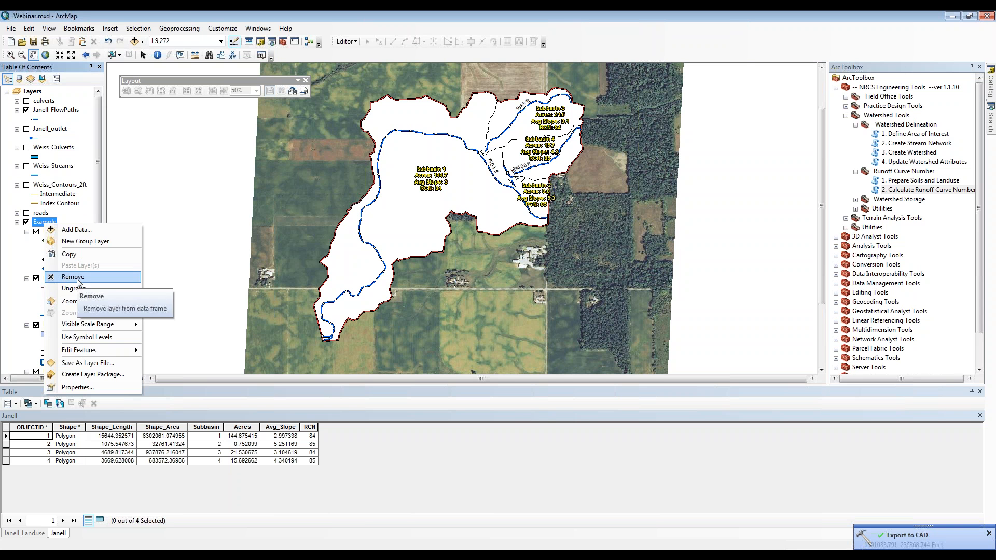
left_click(78, 277)
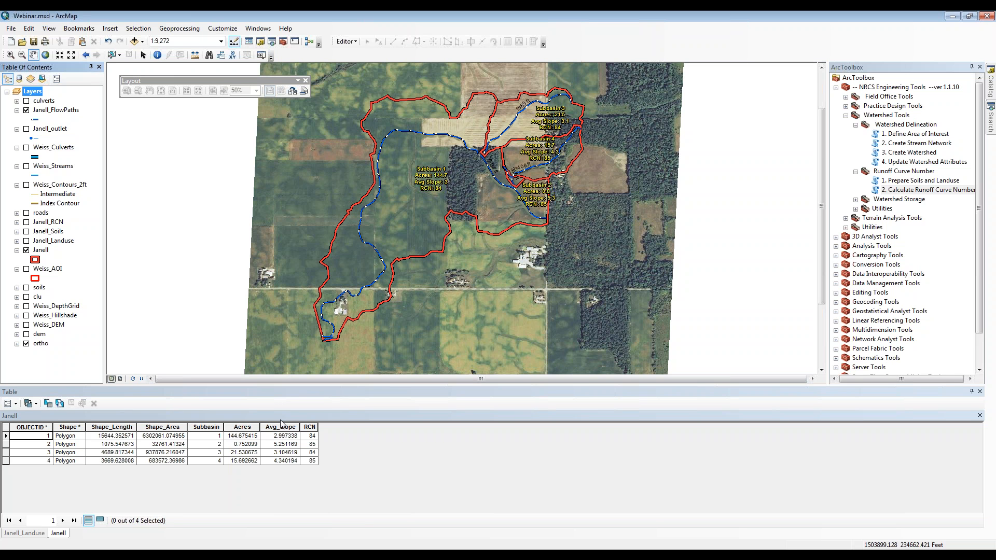
- Open the attribute table of the watershed's clipped soils layer
left_click(45, 242)
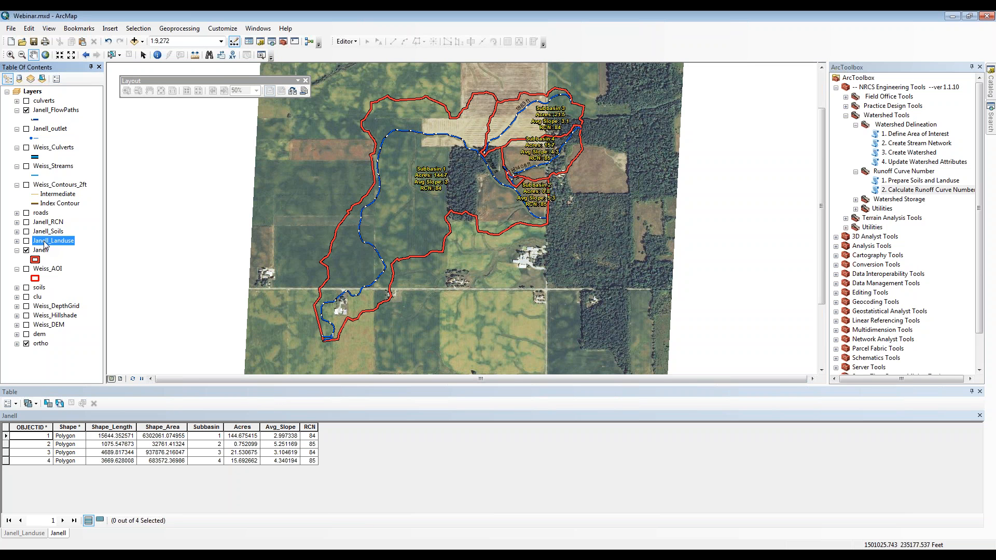
left_click(45, 233)
right_click(44, 234)
left_click(78, 260)
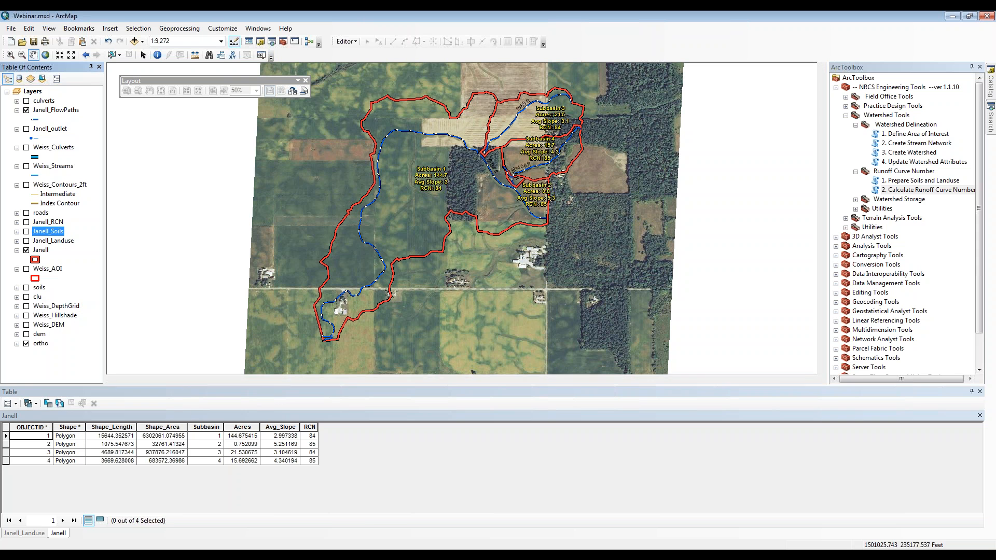
- Start an edit session on the watershed's clipped soils layer
left_click(346, 42)
left_click(347, 43)
left_click(347, 43)
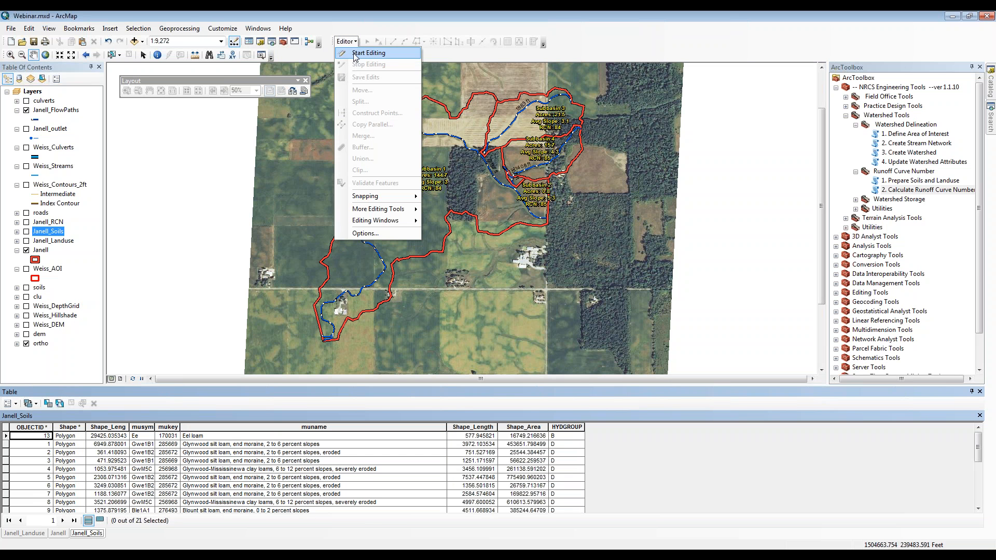
left_click(356, 54)
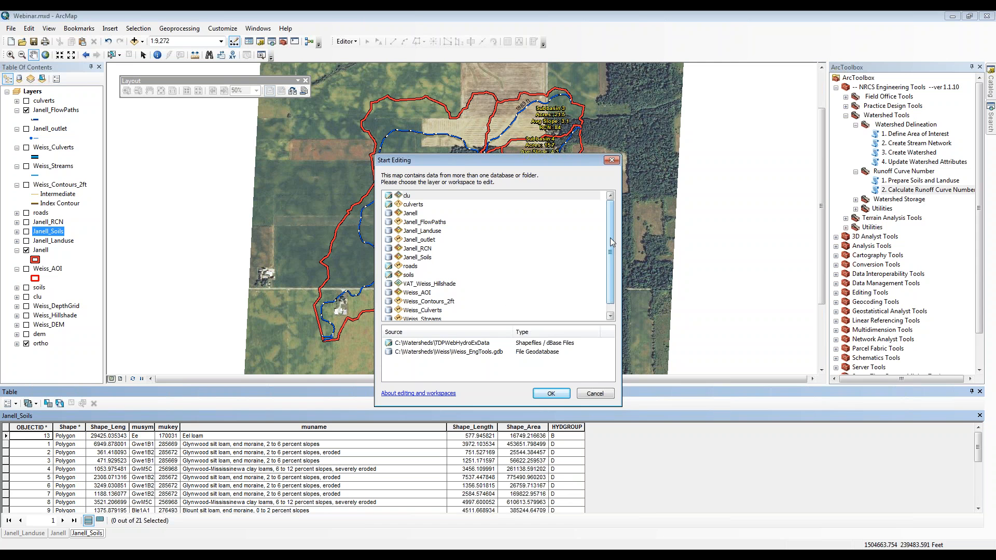
left_click(422, 258)
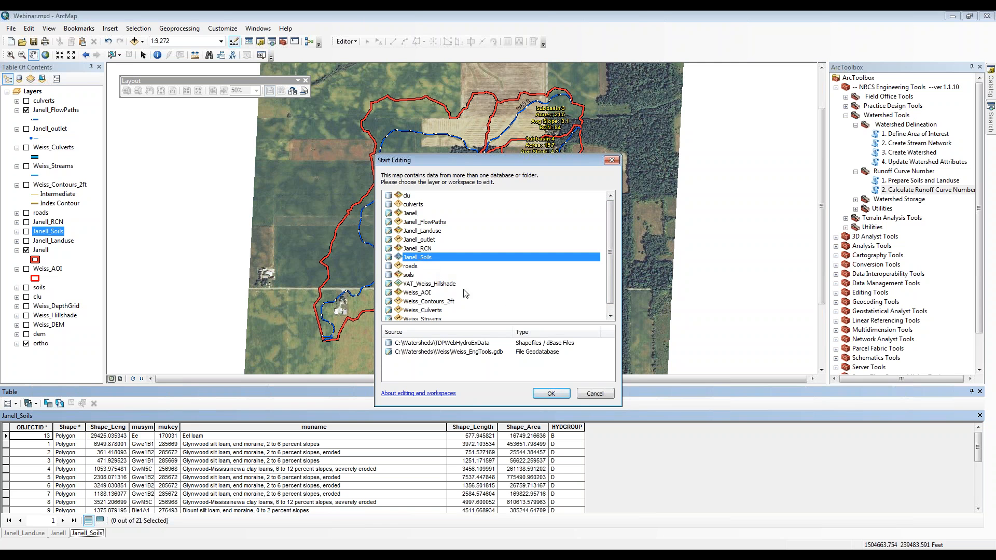
left_click(547, 393)
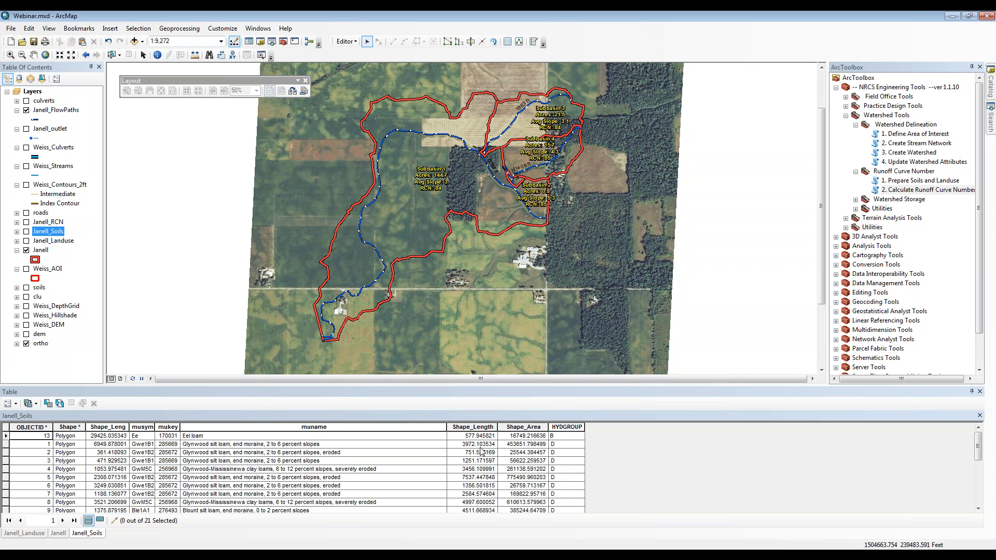
- Display the watershed's soils layer and select four adjoining soil polygons on the map, starting in Subbasin 1
left_click(26, 231)
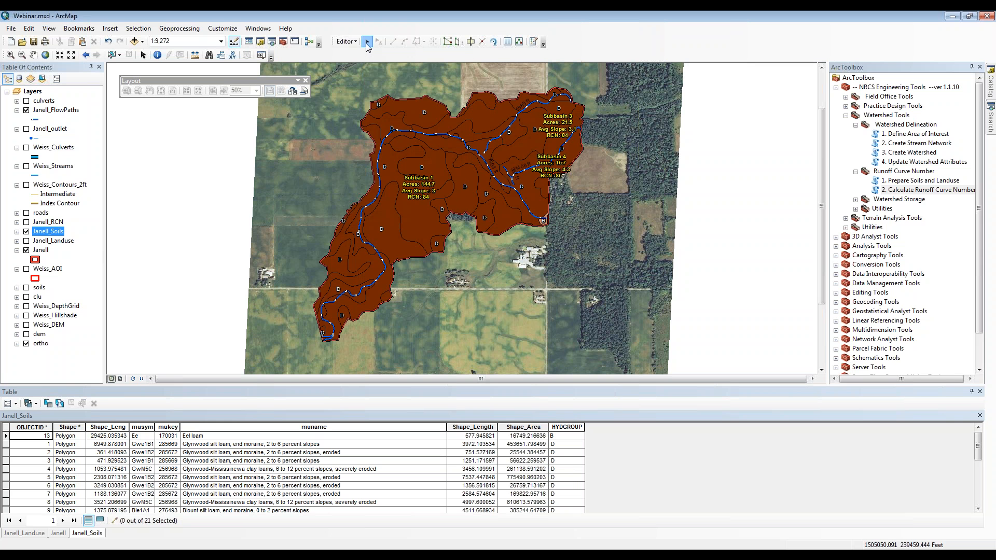
left_click(391, 159)
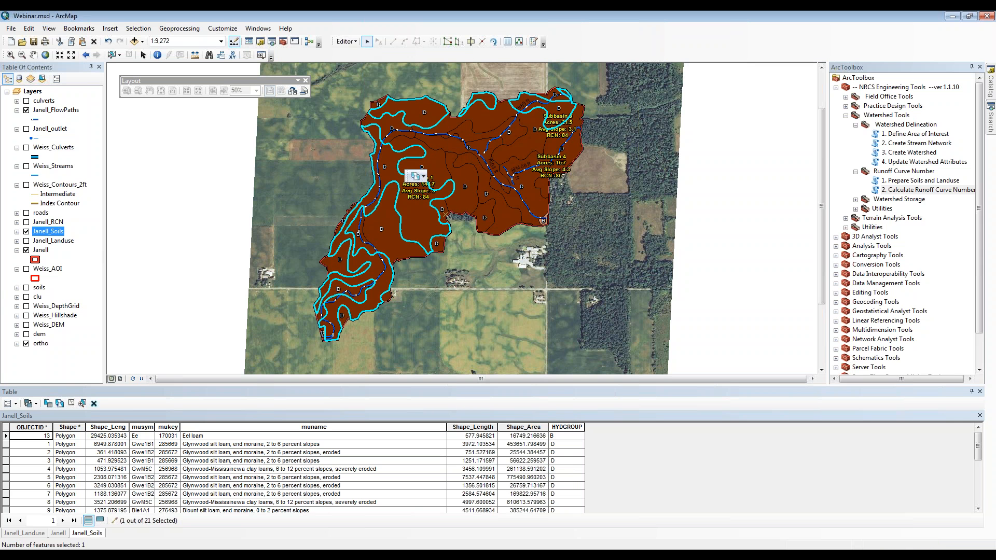
left_click(382, 234, "shift")
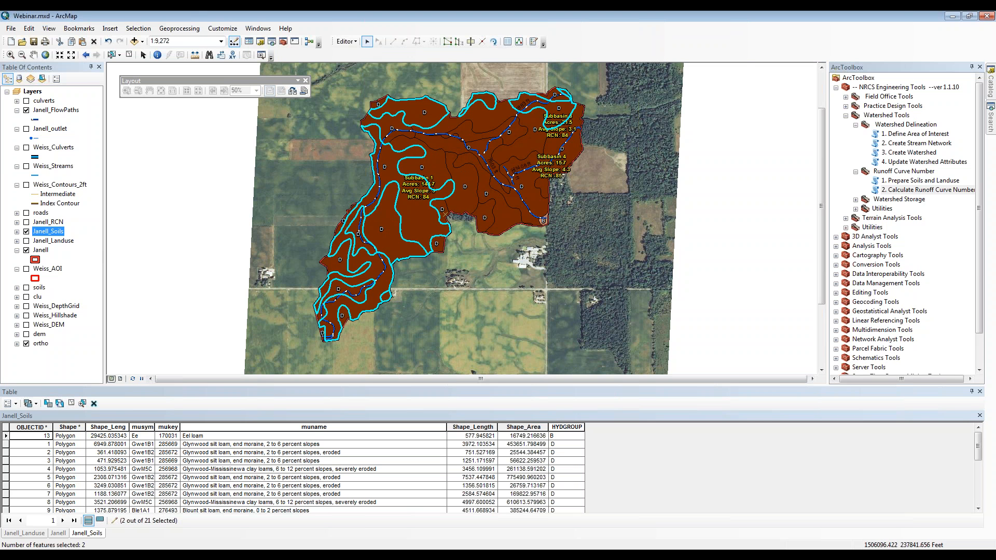
left_click(448, 176, "shift")
left_click(467, 177, "shift")
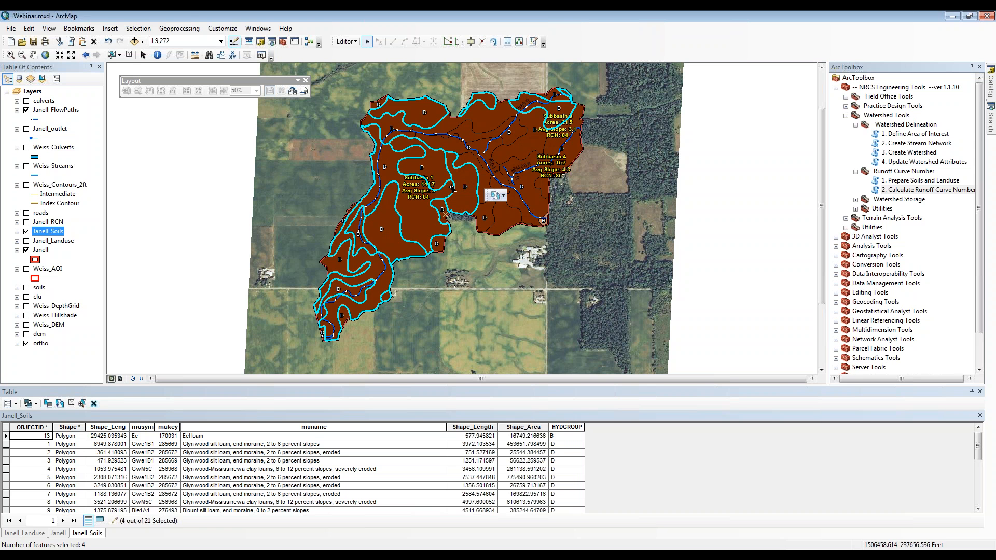
- Select soil records 4 through 8 in the attribute table and show only the selected records
left_click(7, 502)
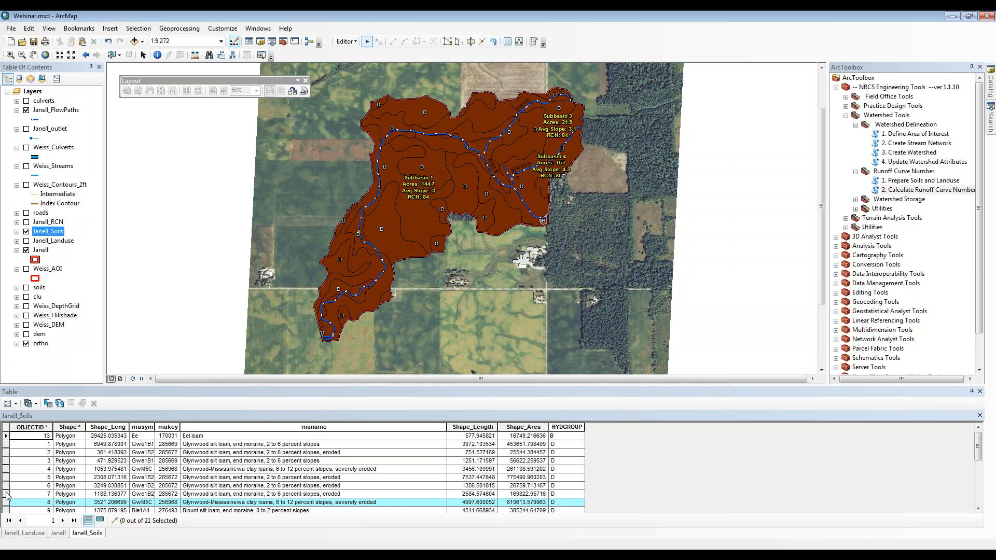
left_click_drag(6, 493, 5, 474)
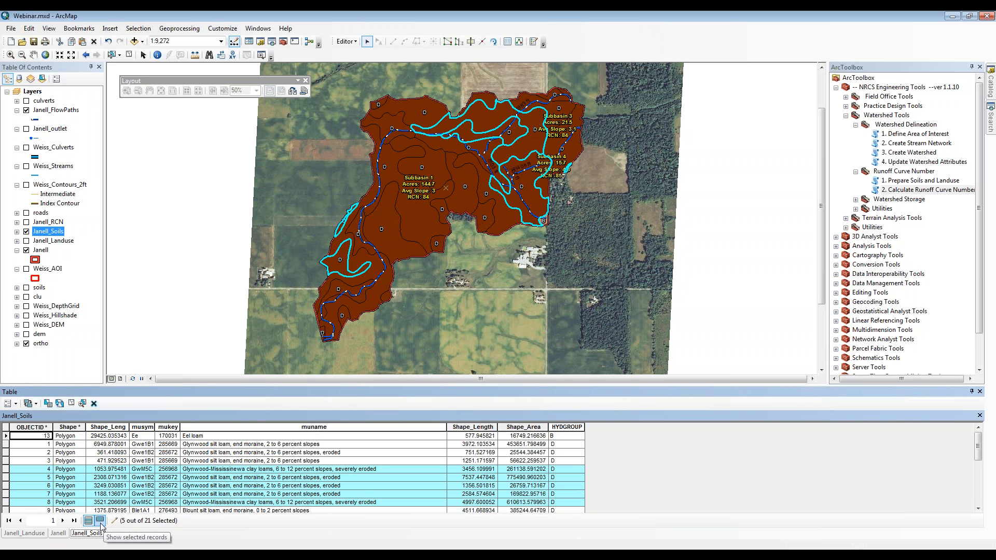
left_click(101, 521)
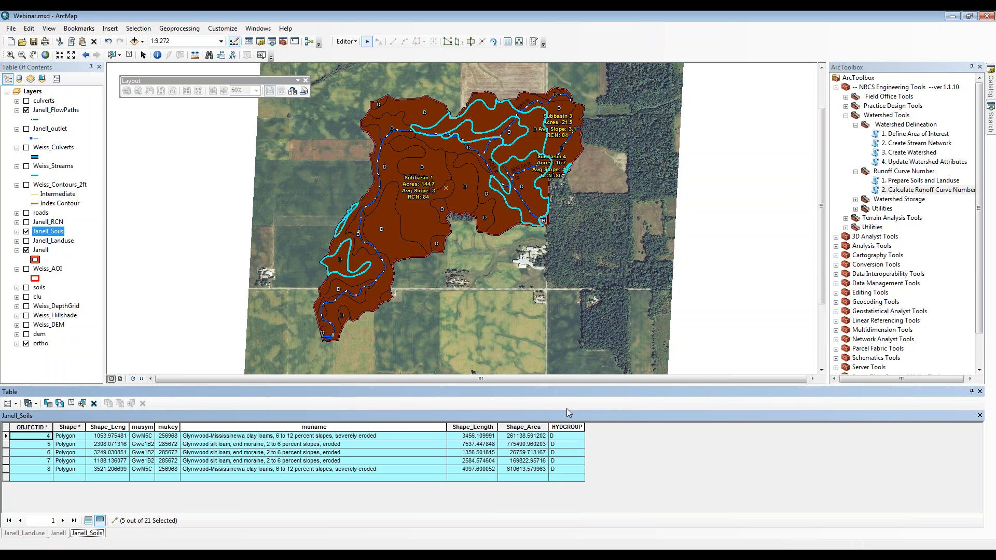
- Calculate the HYDGROUP field of the selected soil records as "D" with the Field Calculator
right_click(564, 427)
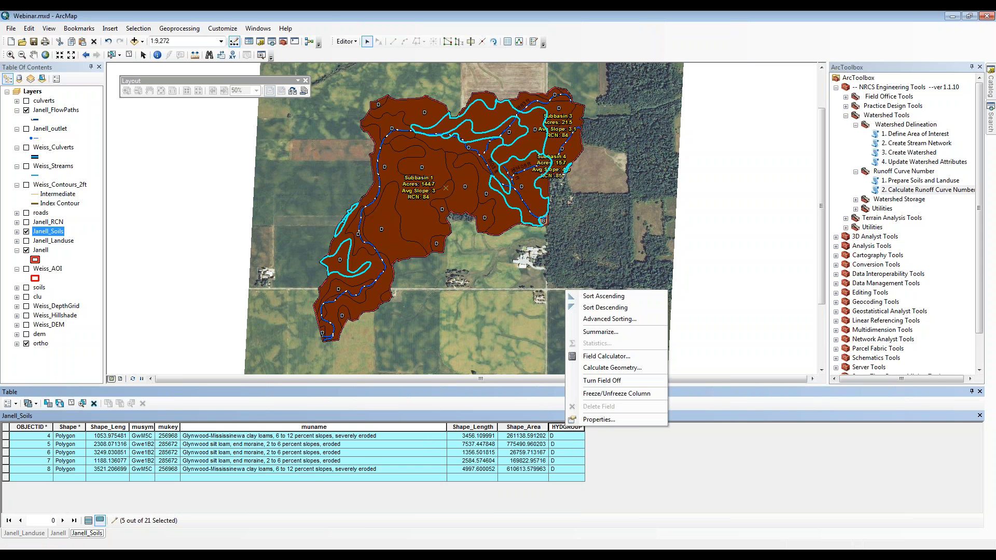
left_click(601, 358)
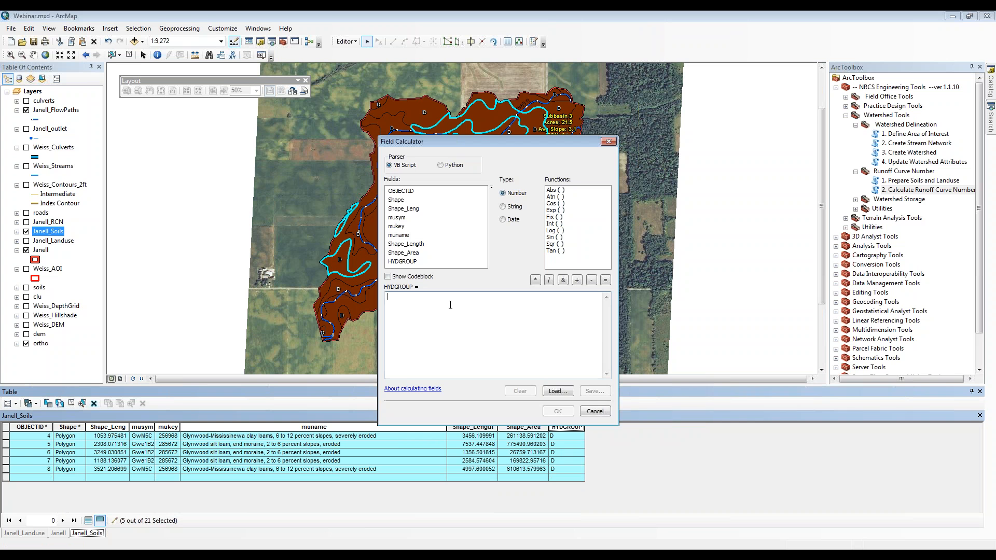
type("\"D")
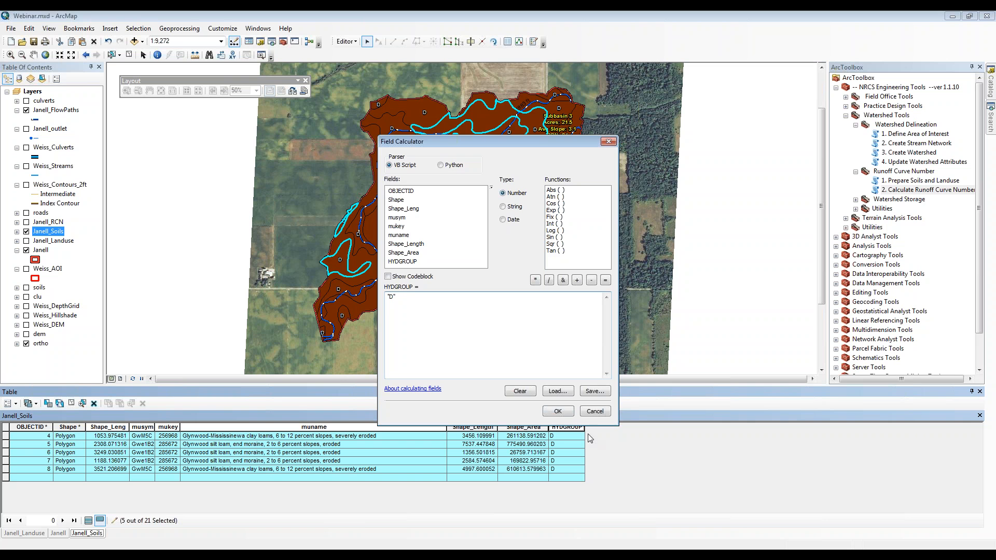
left_click(560, 415)
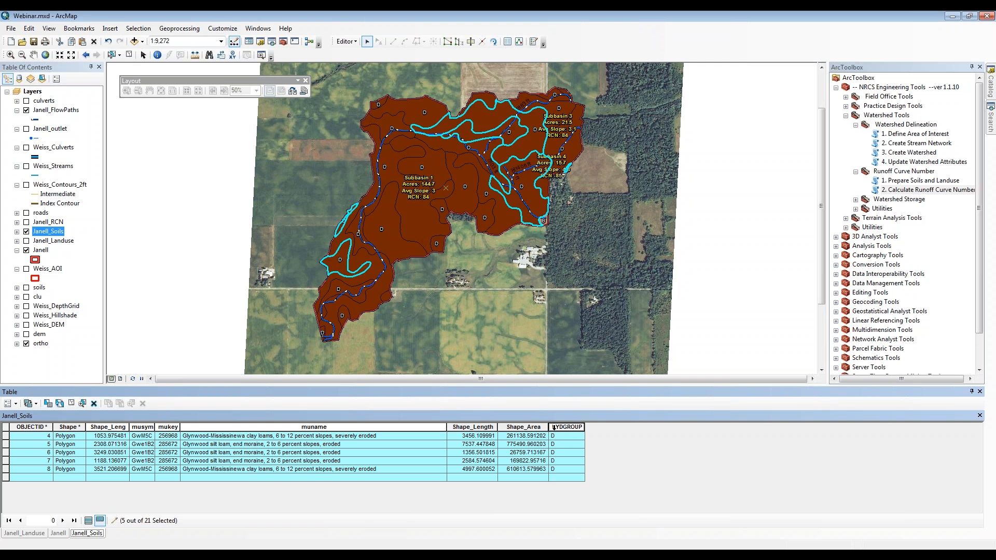
- Examine the hydrologic group choices available in the HYDGROUP cells of the first two selected records
left_click(580, 438)
left_click(580, 439)
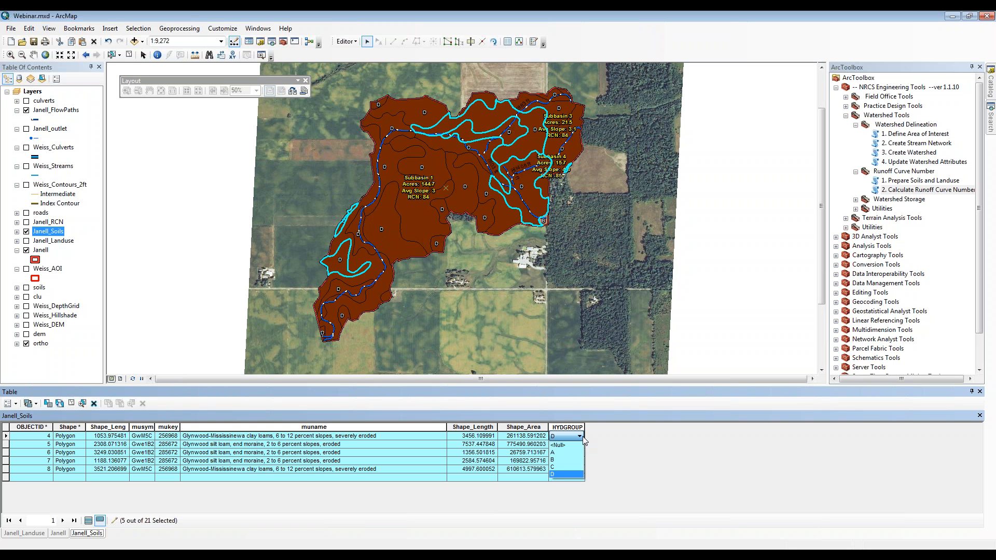
left_click(567, 426)
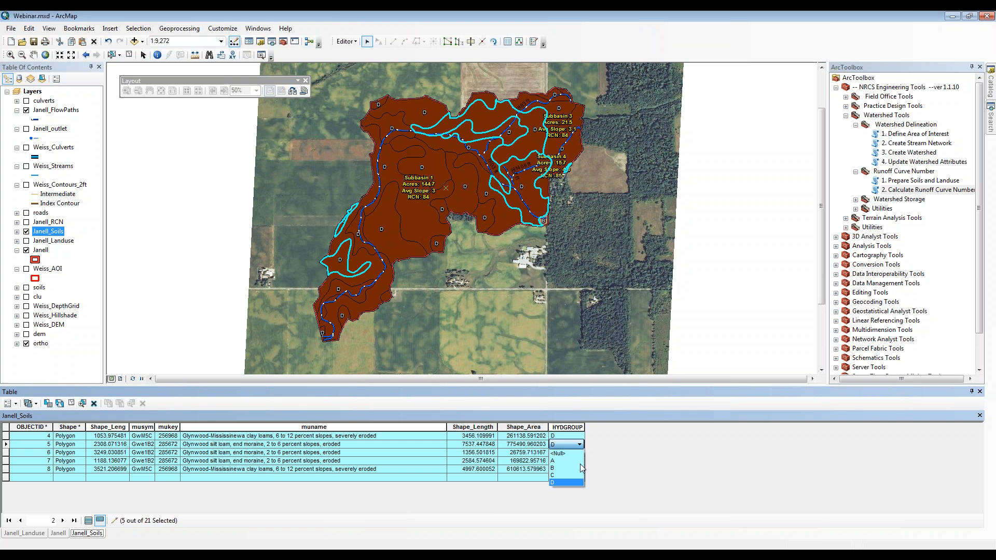
- Rewrite the Field Calculator expression and run it again with "D" for the selected records' HYDGROUP
right_click(567, 427)
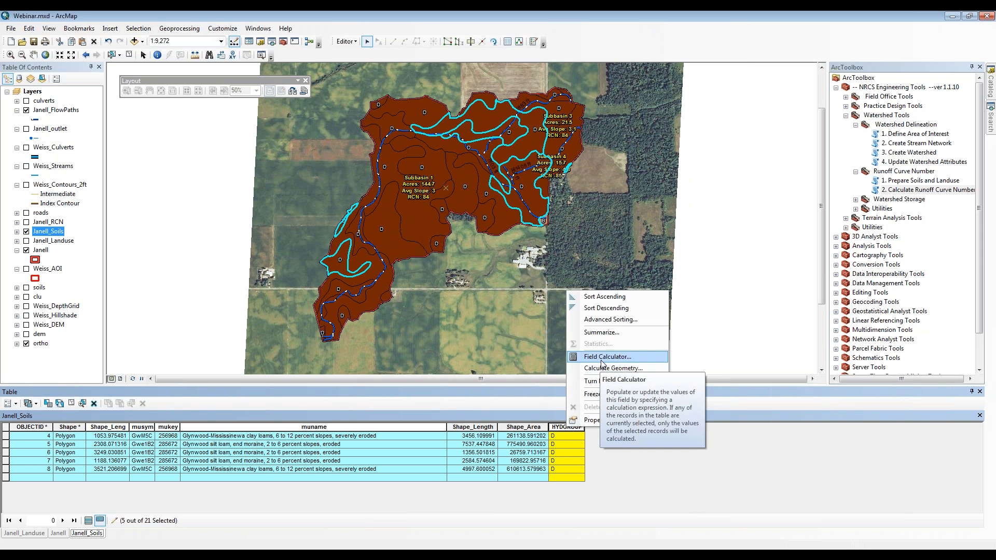
left_click(604, 357)
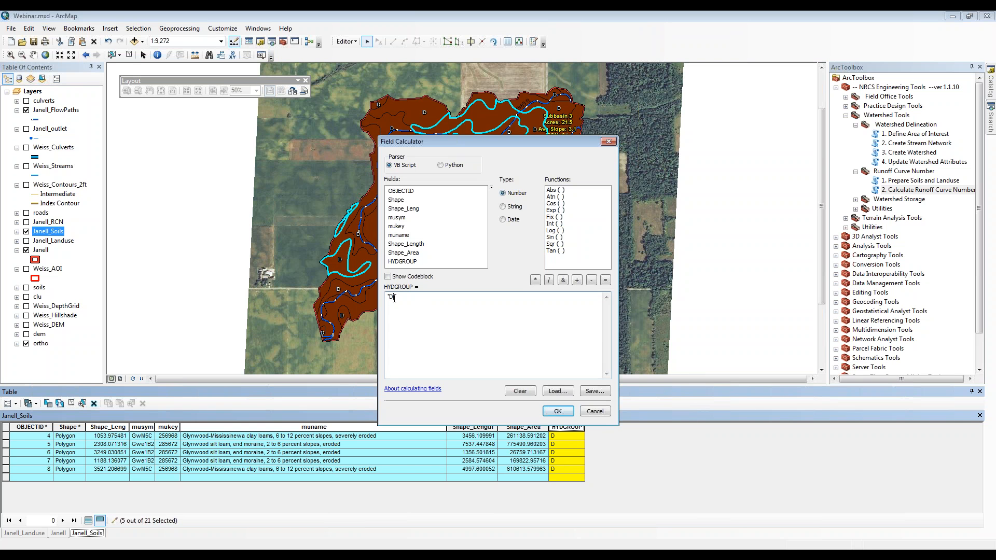
left_click_drag(393, 298, 391, 299)
key("Delete")
type("Good")
key("ctrl+a")
key("BackSpace")
type("1")
type("\"D")
left_click(558, 411)
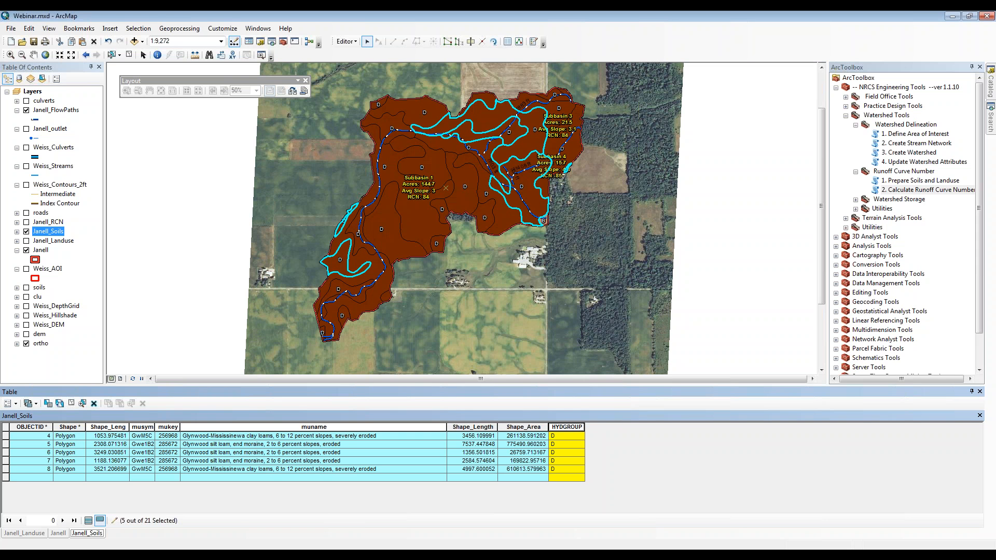
- Calculate HYDGROUP as "C" for the selected soil records with the Field Calculator and clear the selection
right_click(566, 427)
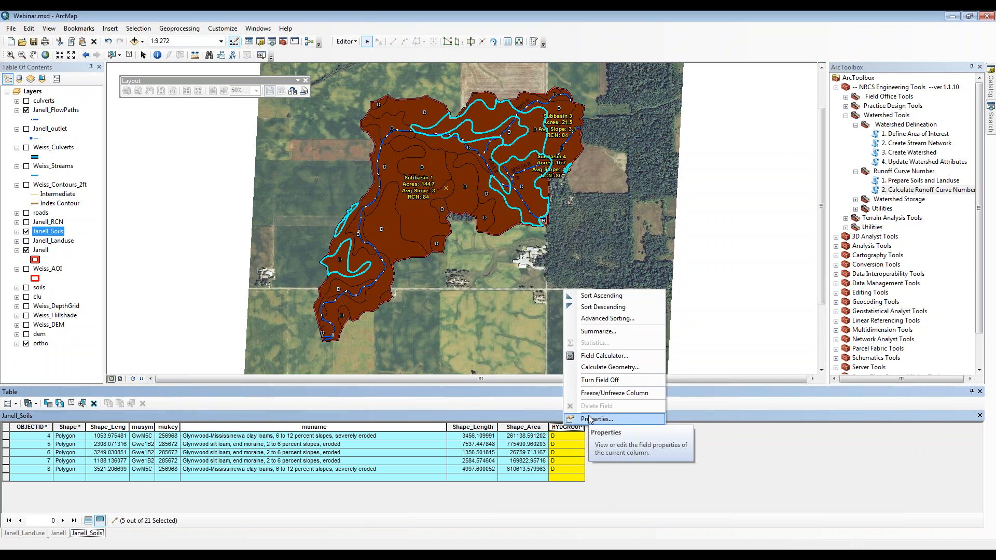
left_click(604, 356)
type("\"c\"")
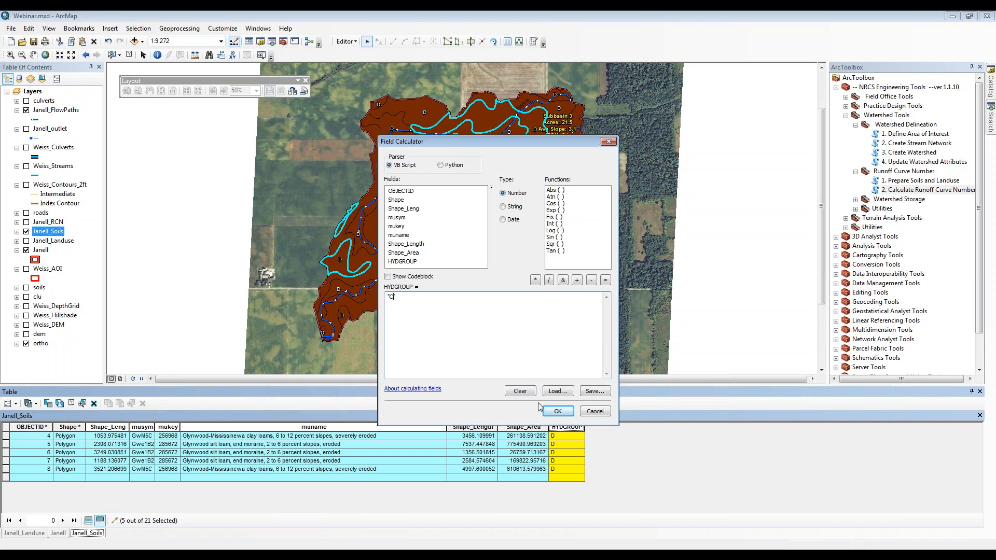
left_click(566, 411)
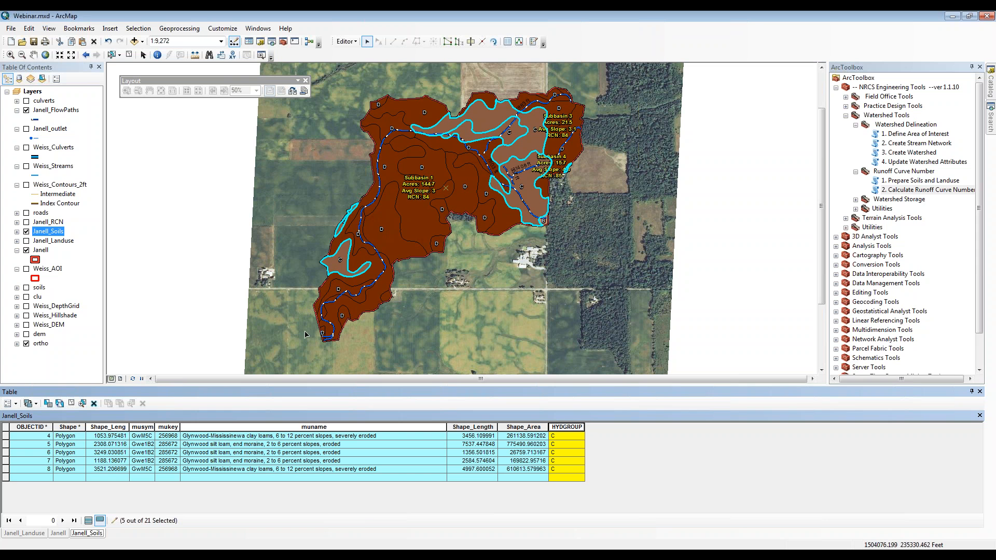
left_click_drag(319, 353, 344, 350)
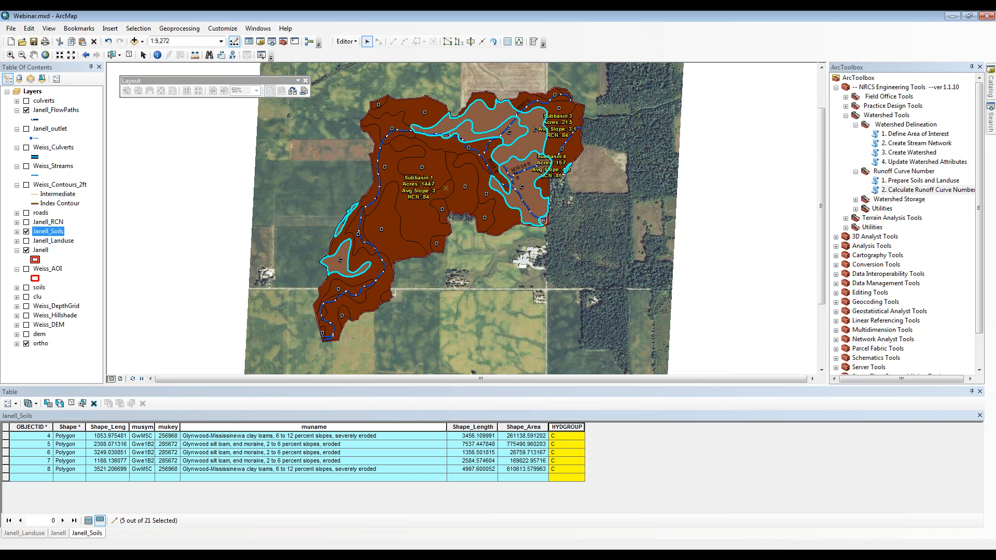
left_click(128, 55)
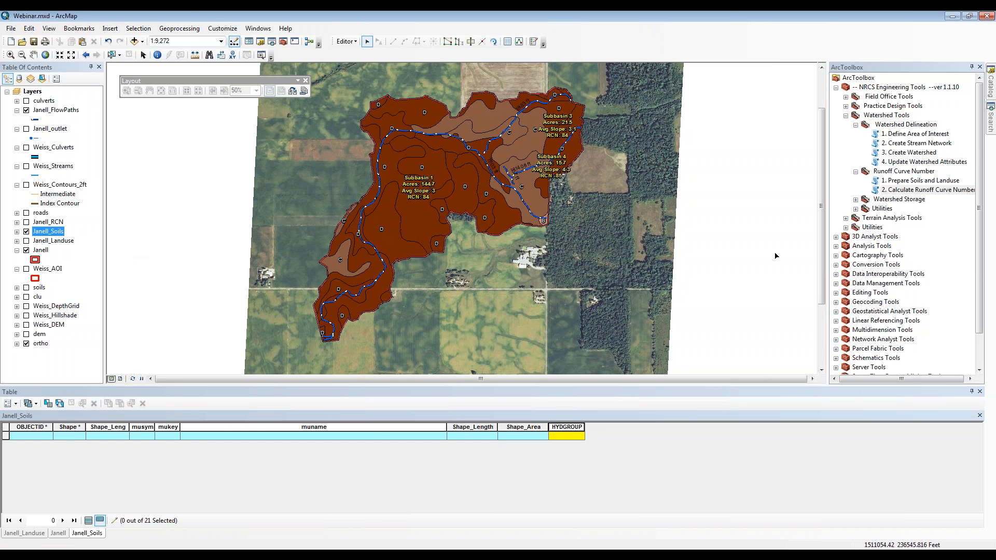
- Review the culvert input of the Create Stream Network tool, display the Weiss_Culverts layer, and close the tool without running it
left_click(923, 145)
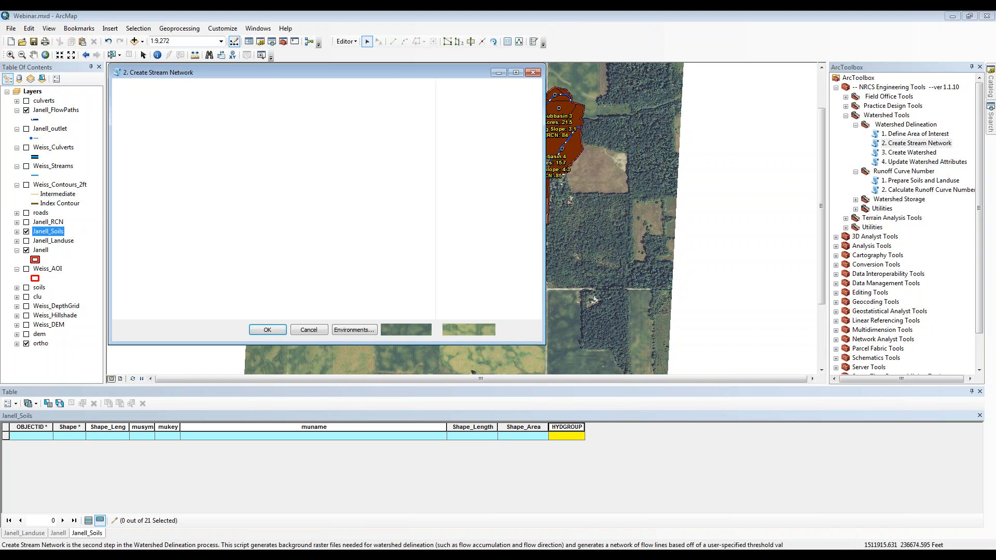
left_click_drag(395, 72, 559, 90)
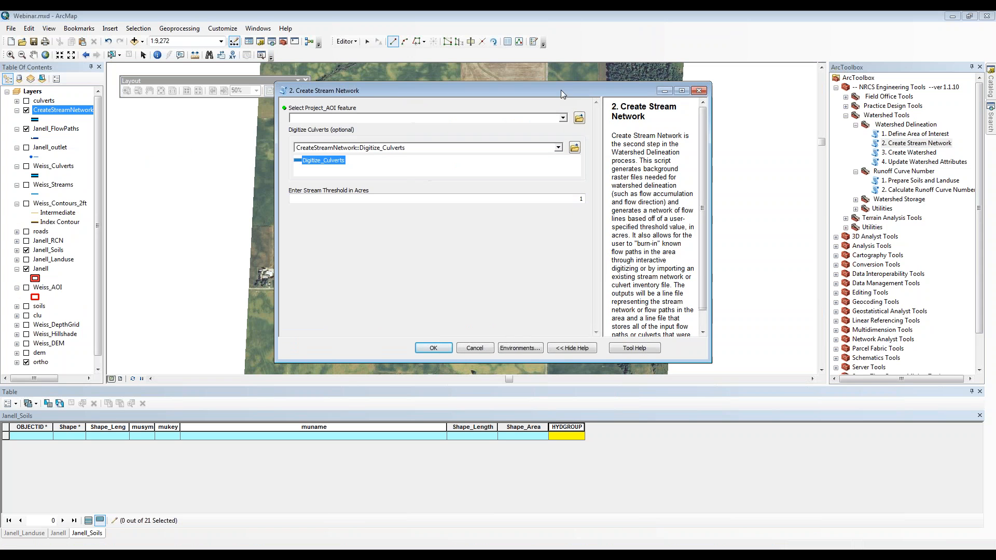
left_click(569, 348)
left_click_drag(456, 91, 799, 67)
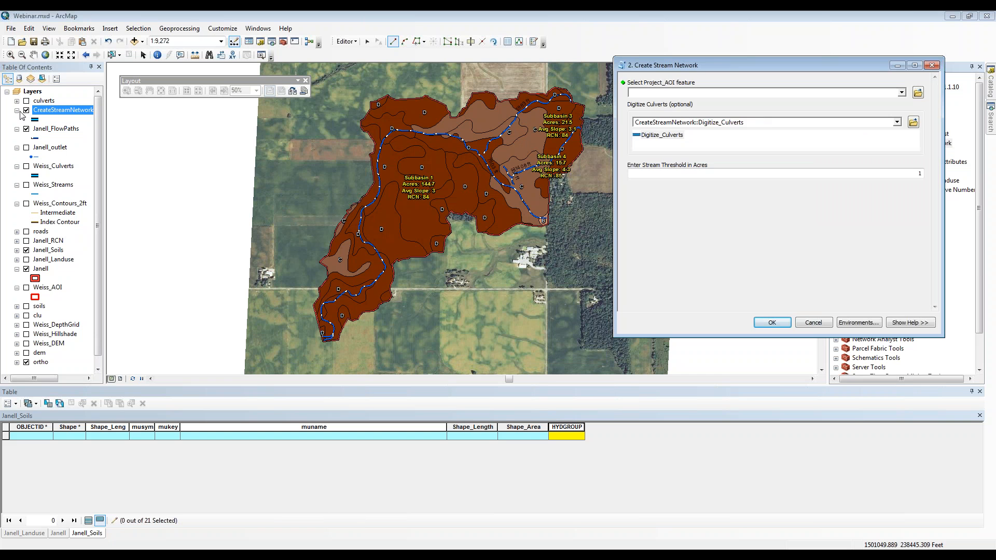
left_click(26, 167)
left_click(26, 167)
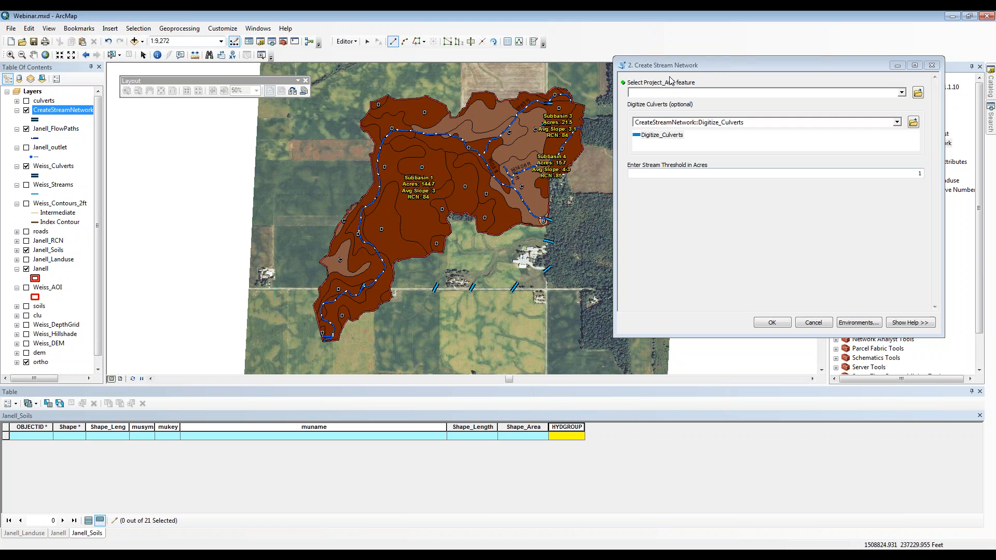
left_click_drag(673, 72, 293, 84)
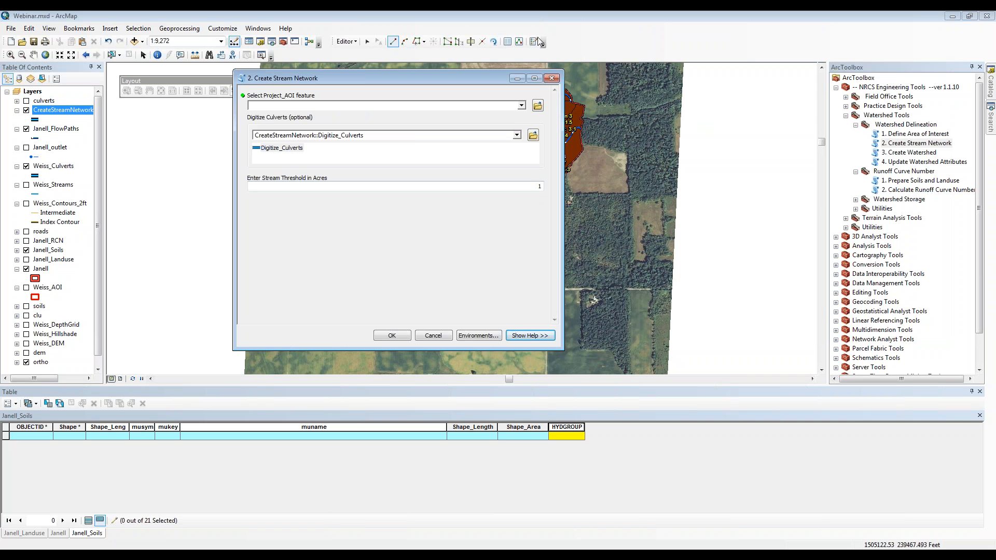
left_click(551, 79)
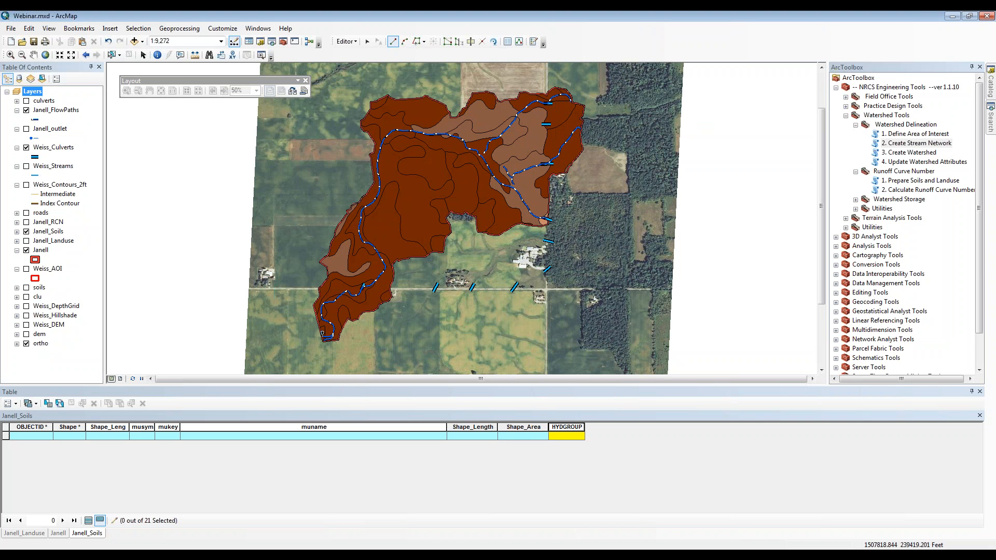
- Review the outlet and watershed name inputs of the Create Watershed tool, and close it without running
left_click(909, 153)
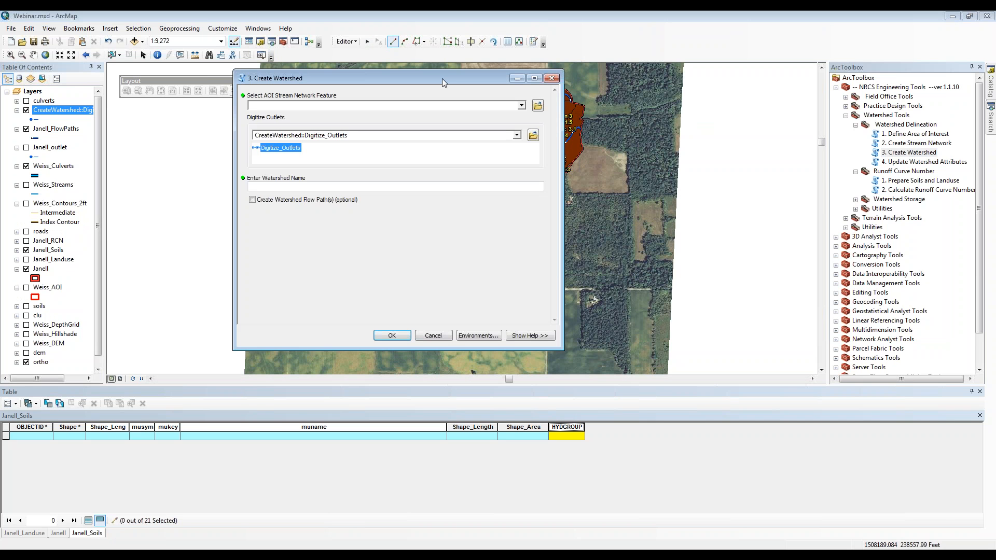
left_click_drag(447, 83, 808, 81)
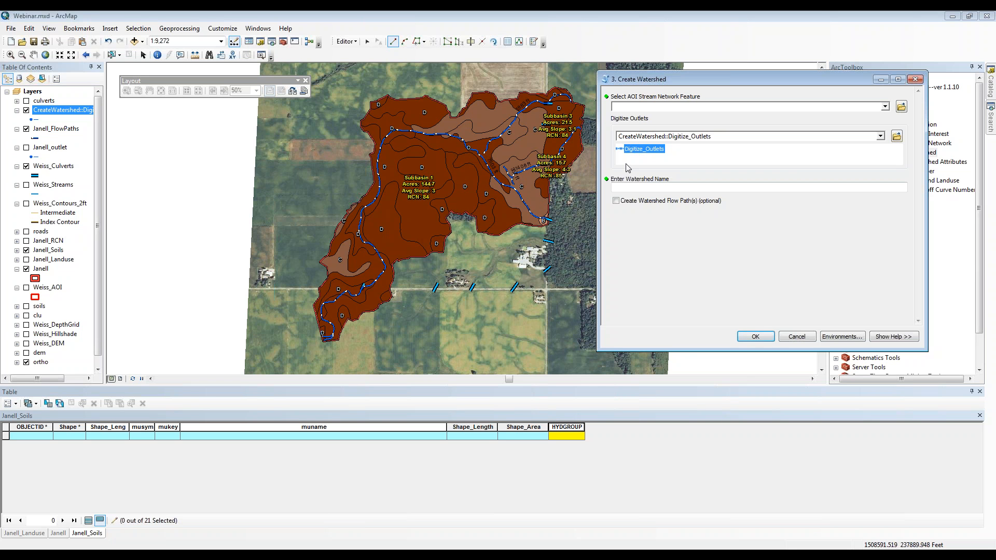
left_click(801, 336)
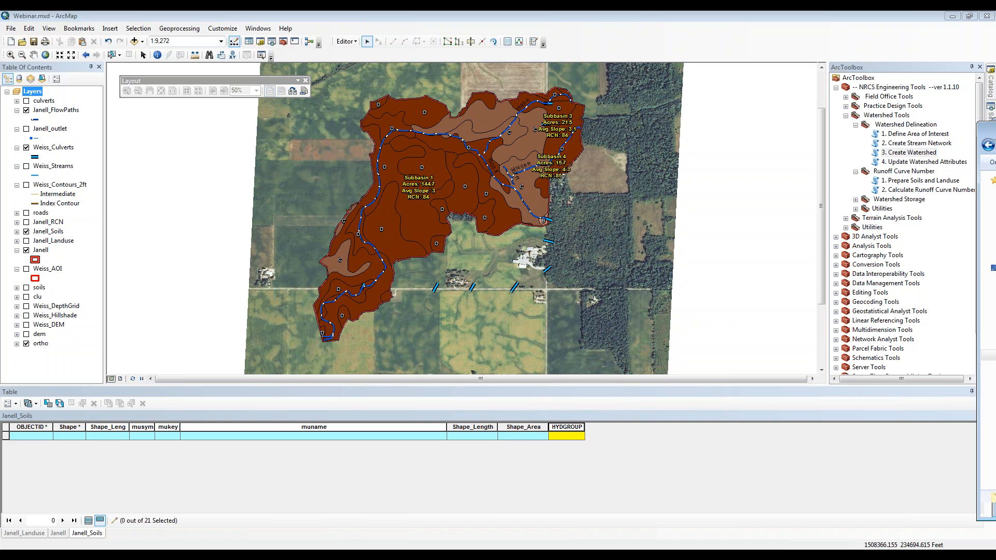
- Switch to the Wisconsin LiDAR Tools folder in Windows Explorer and open ENGINEERING_TOOLS_WORKFLOW.pdf beside it
left_click_drag(990, 130, 896, 152)
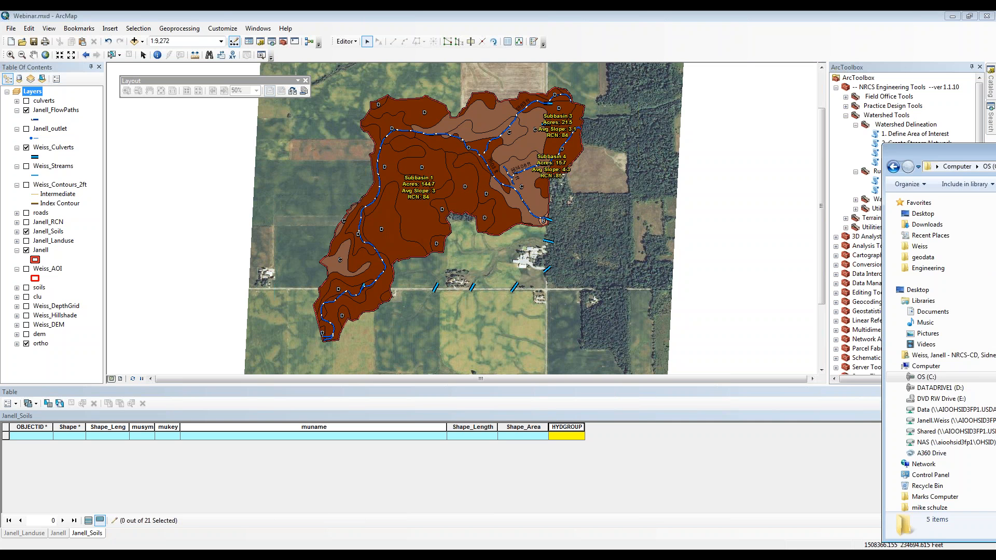
left_click_drag(896, 152, 348, 96)
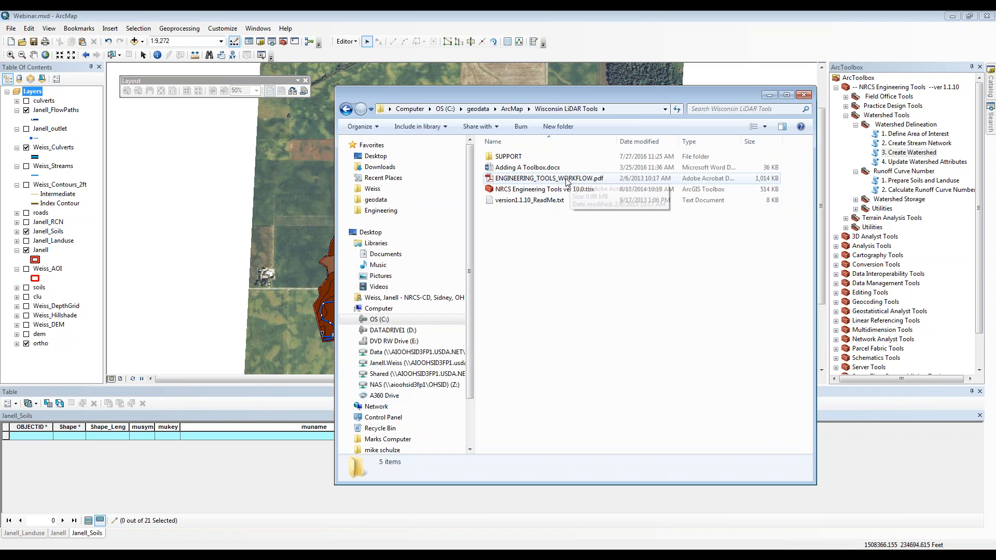
double_click(550, 178)
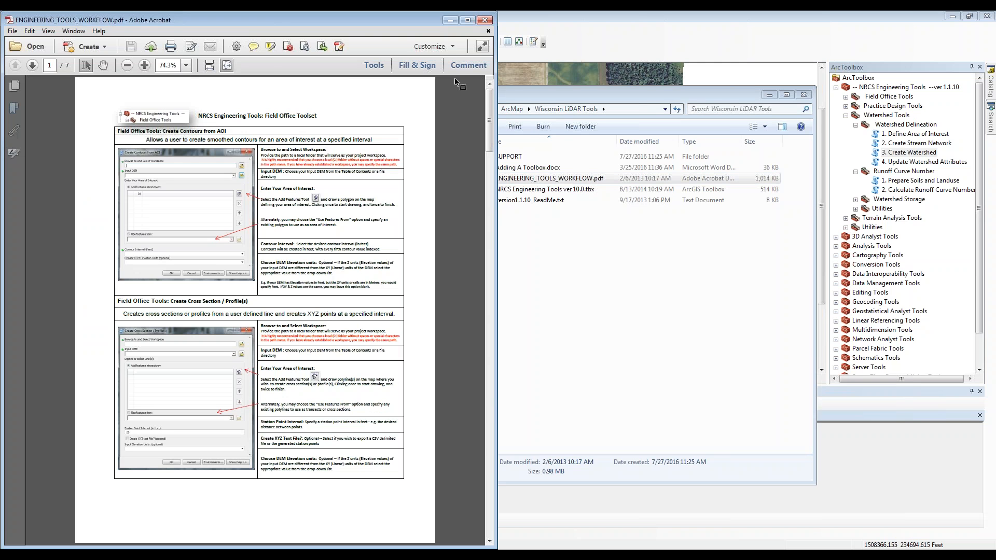
left_click(527, 94)
left_click_drag(527, 95, 669, 65)
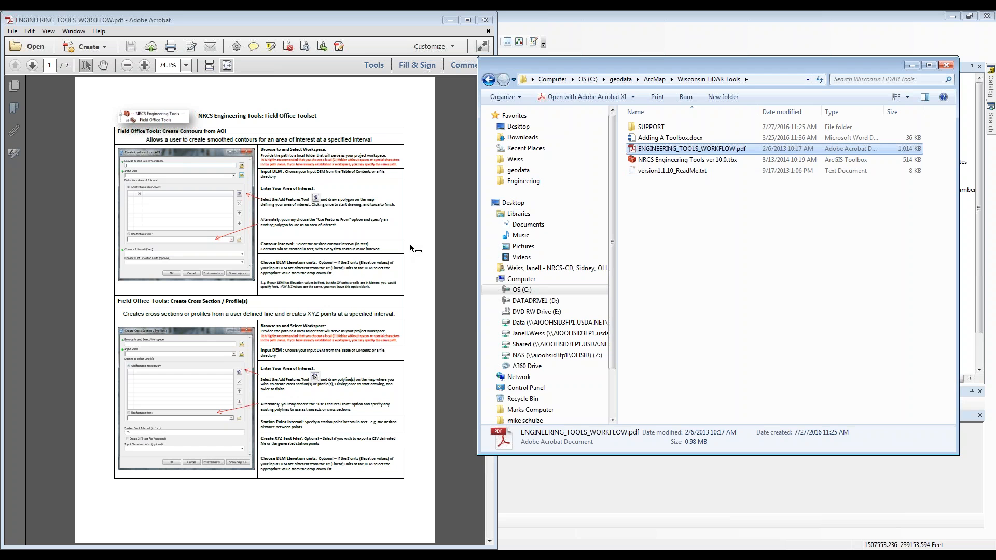
- Look through the workflow guide's watershed delineation, runoff curve number and storage pages, and close the PDF and its folder
left_click_drag(410, 248, 411, 249)
scroll(303, 238, "down", 1)
scroll(304, 238, "down", 4)
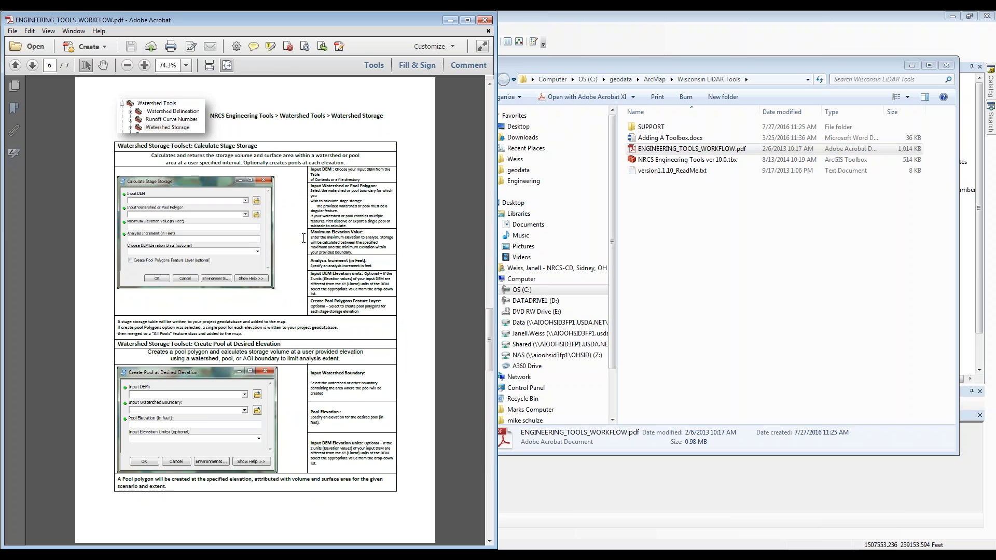
scroll(303, 238, "up", 2)
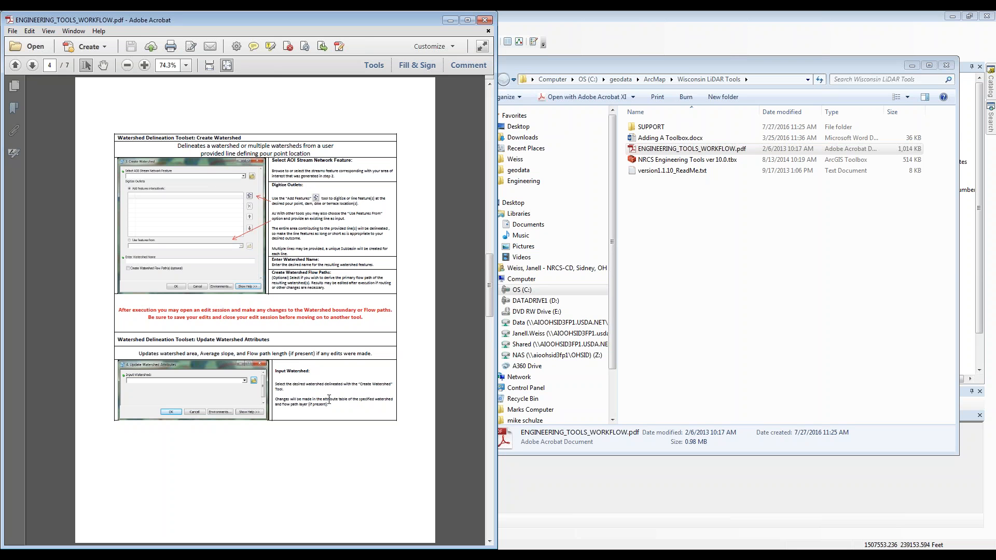
scroll(330, 410, "down", 3)
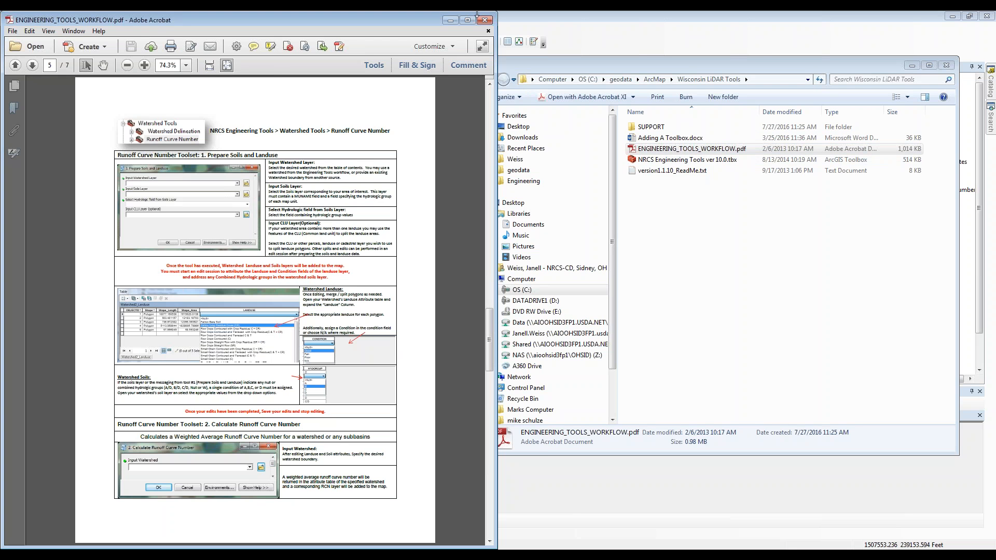
left_click(486, 21)
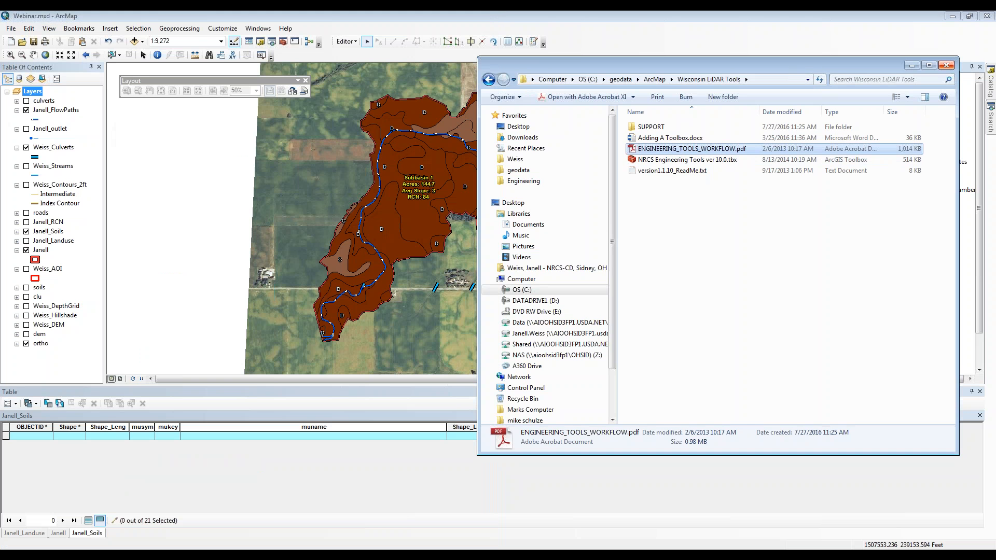
left_click(946, 67)
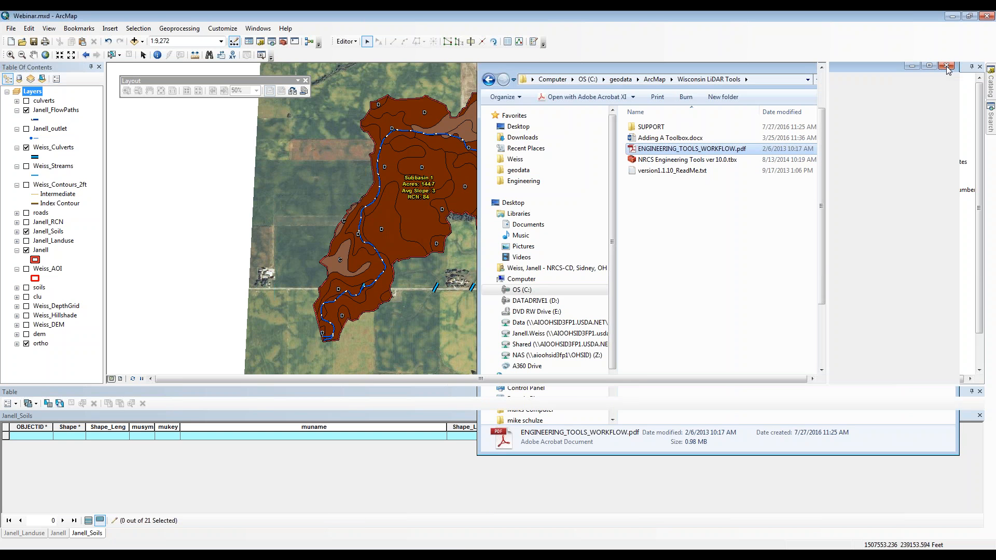